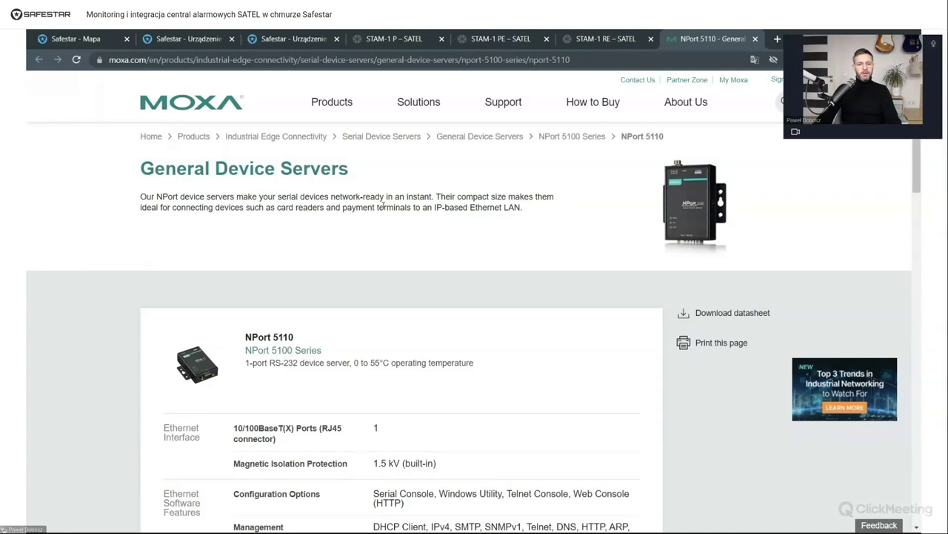
Step: Close the three STAM-1 product pages and the Moxa NPort 5110 page
{"action": "left_click", "coordinate": [441, 39]}
{"action": "left_click", "coordinate": [442, 38]}
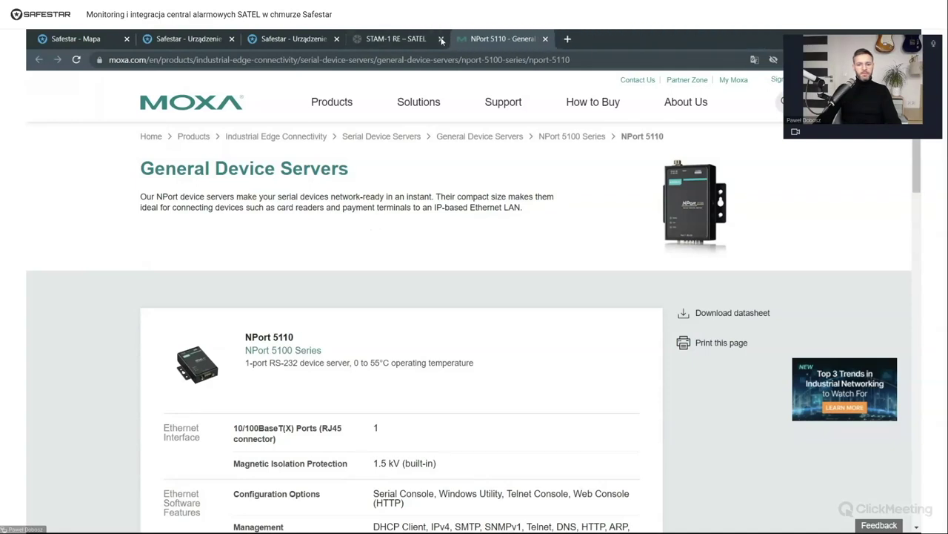
{"action": "left_click", "coordinate": [441, 38]}
{"action": "left_click", "coordinate": [442, 39]}
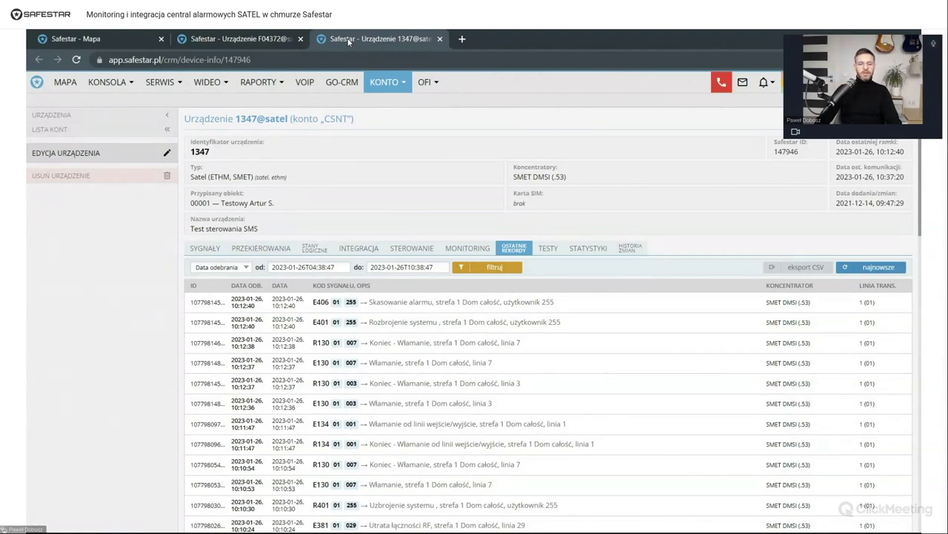
Step: Examine the identifier of the SMET DMSI device and the raw details of its latest E401 and E406 records
{"action": "mouse_move", "coordinate": [440, 430]}
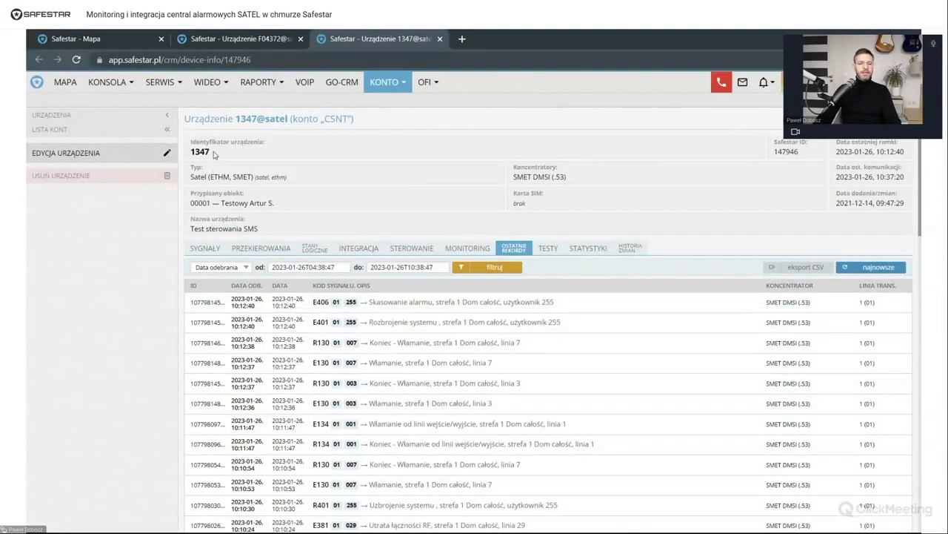
{"action": "left_click_drag", "start_coordinate": [212, 153], "coordinate": [186, 154]}
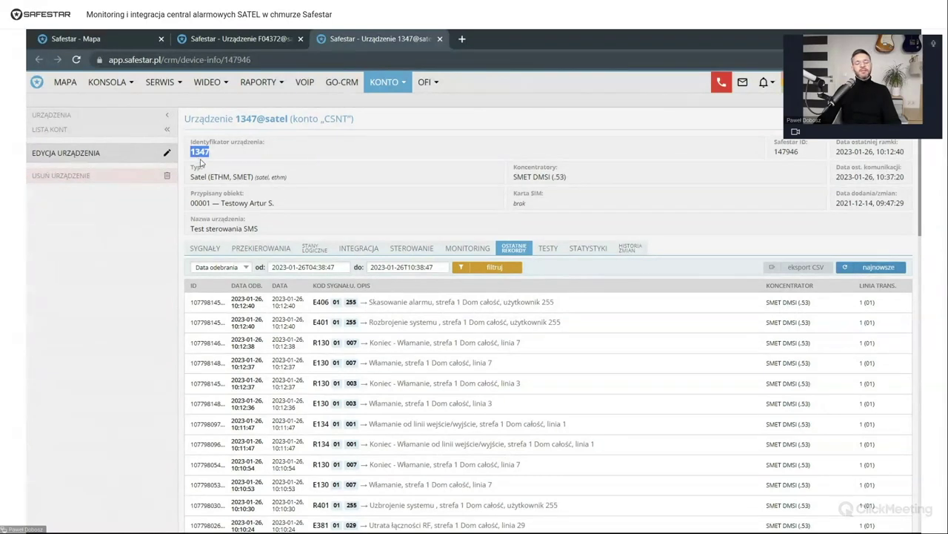
{"action": "left_click", "coordinate": [323, 320]}
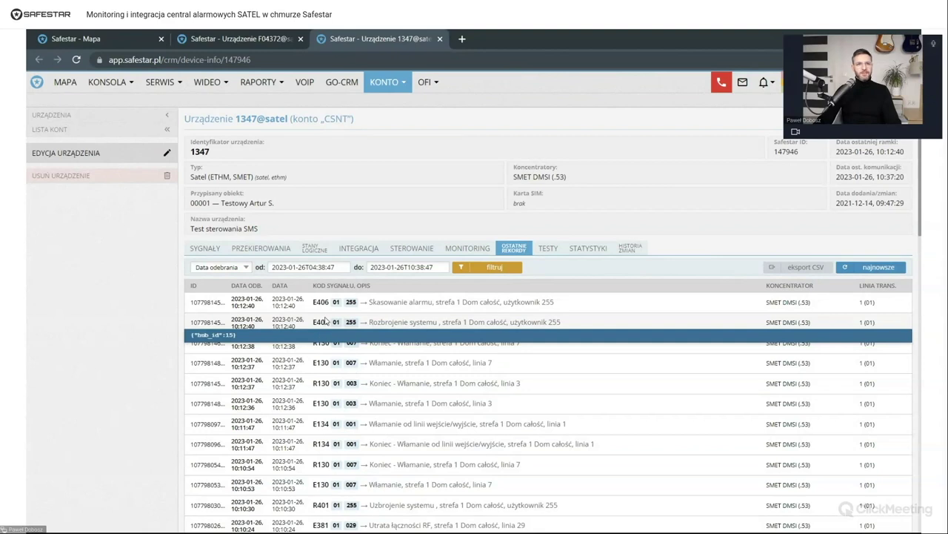
{"action": "left_click", "coordinate": [327, 307]}
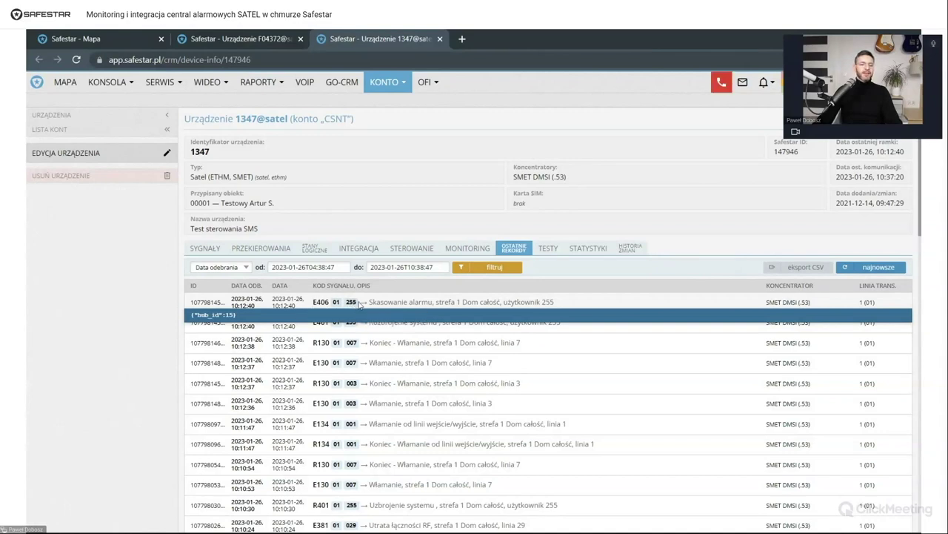
{"action": "mouse_move", "coordinate": [353, 303]}
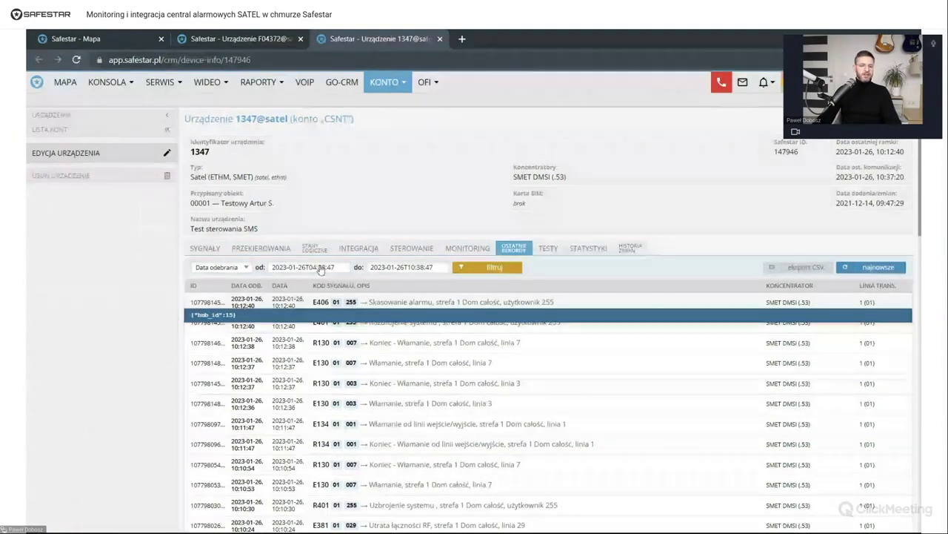
Step: Examine the SIA DC-09 device's identifier, its latest records and the raw data of the OP disarming record
{"action": "left_click", "coordinate": [249, 40]}
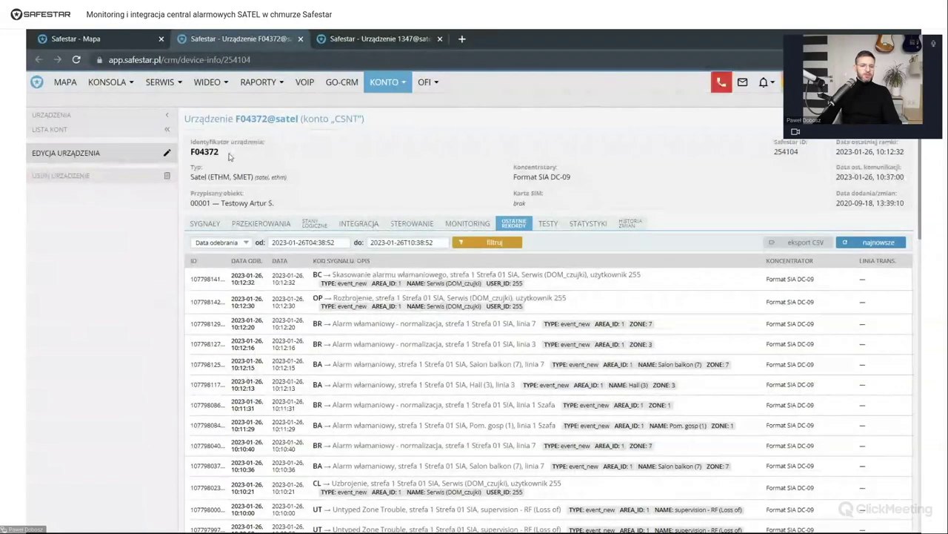
{"action": "left_click_drag", "start_coordinate": [225, 156], "coordinate": [192, 157]}
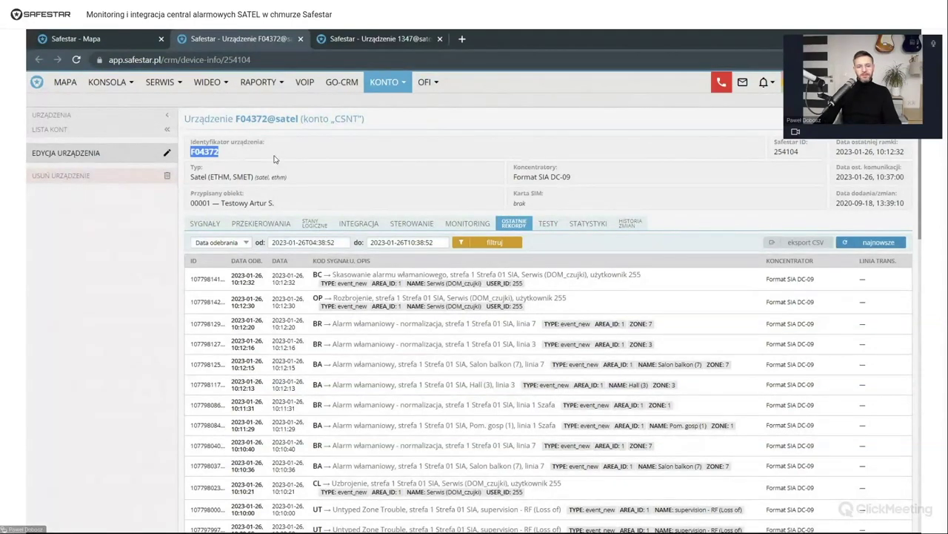
{"action": "left_click", "coordinate": [226, 151]}
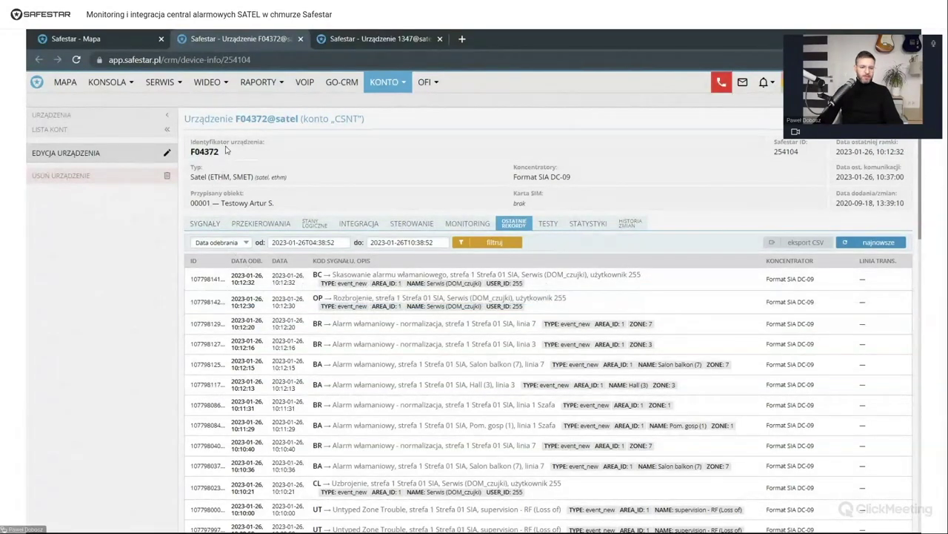
{"action": "double_click", "coordinate": [215, 151]}
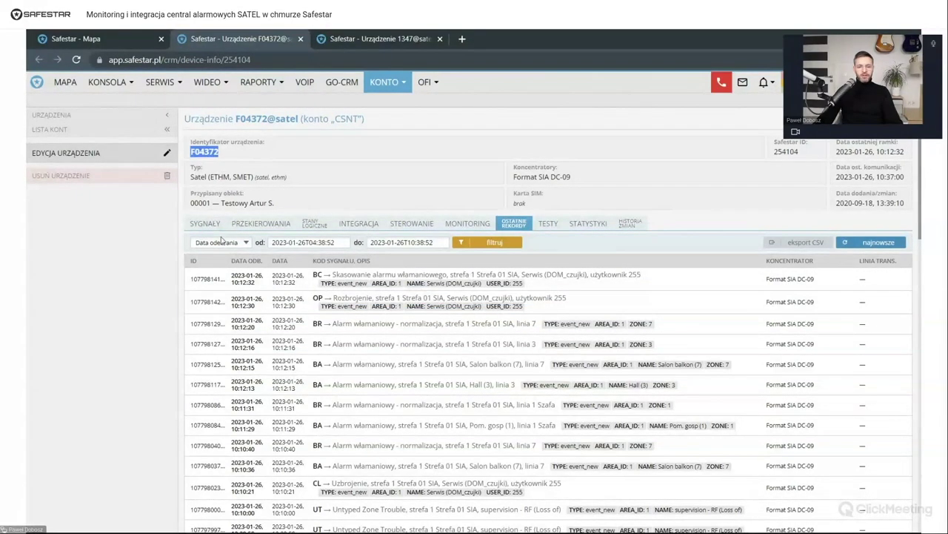
{"action": "mouse_move", "coordinate": [259, 289]}
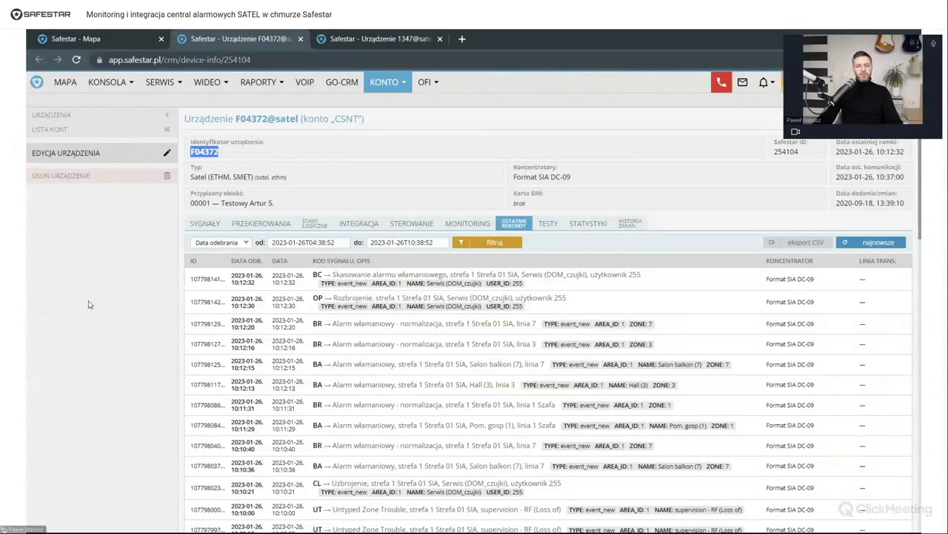
{"action": "mouse_move", "coordinate": [323, 278]}
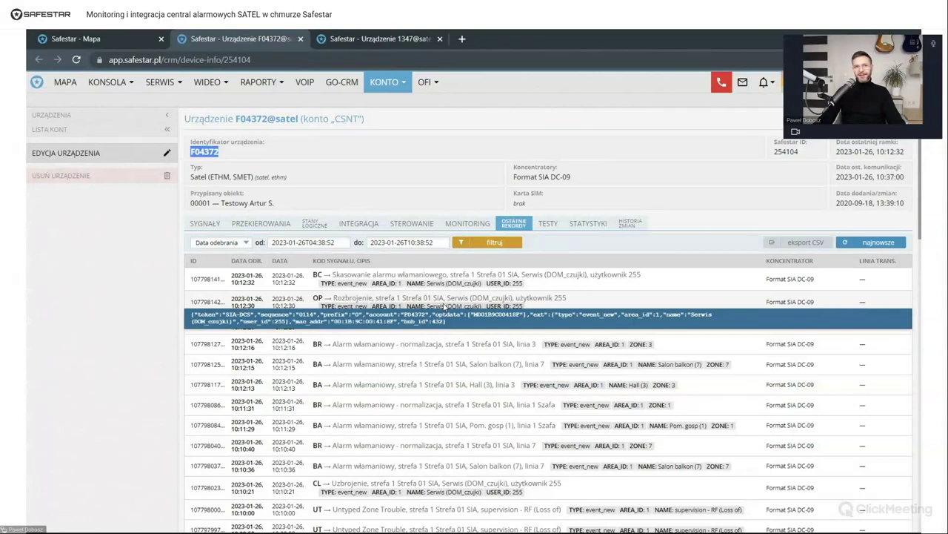
{"action": "mouse_move", "coordinate": [452, 349]}
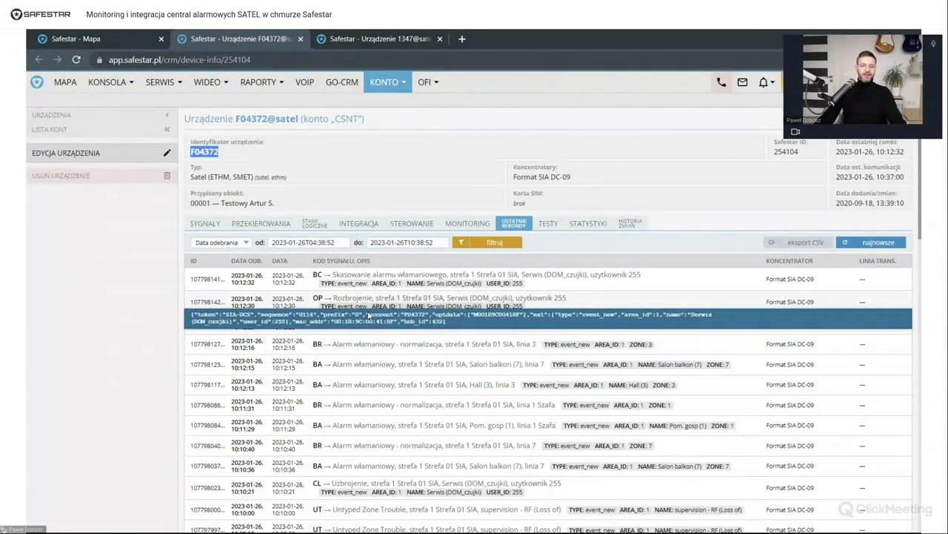
{"action": "mouse_move", "coordinate": [358, 335]}
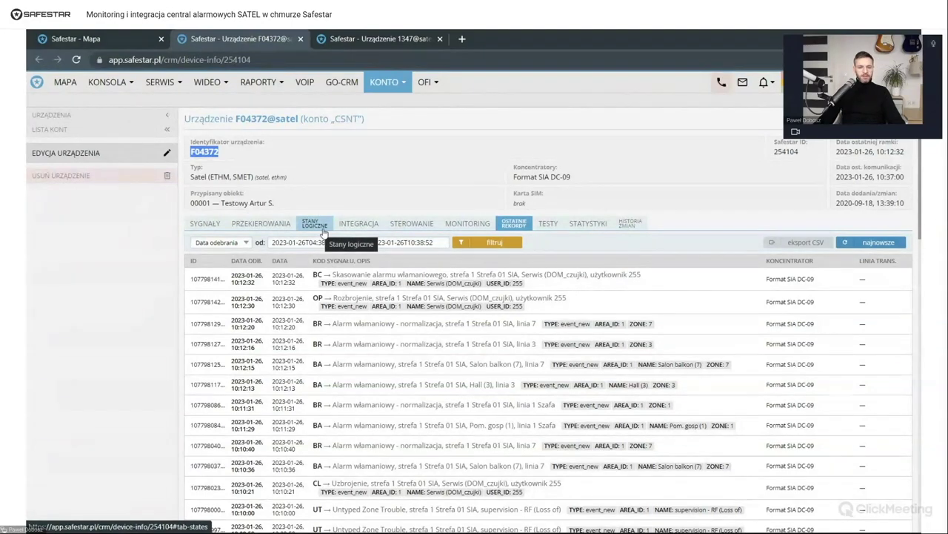
{"action": "mouse_move", "coordinate": [555, 310]}
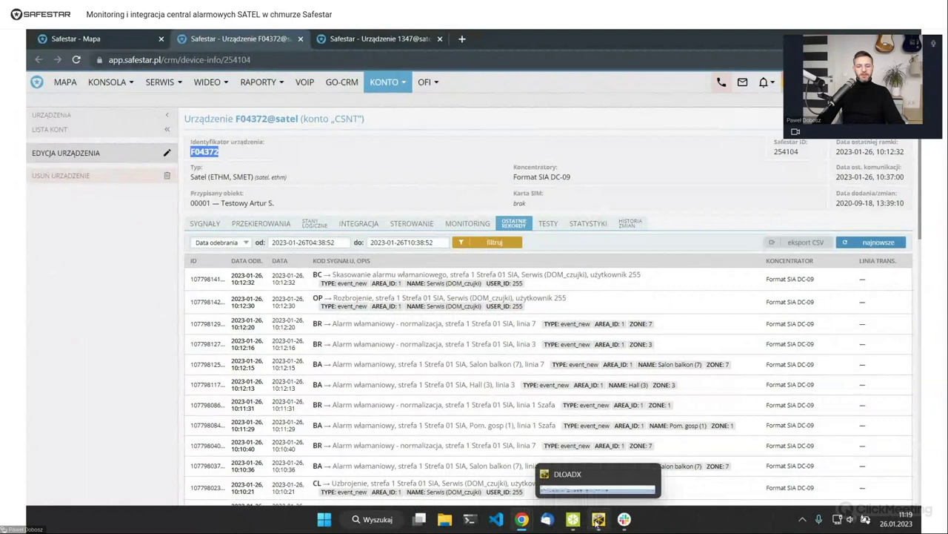
Step: Switch to PERFECTA Soft and enable monitoring in the panel's monitoring settings
{"action": "left_click", "coordinate": [572, 519]}
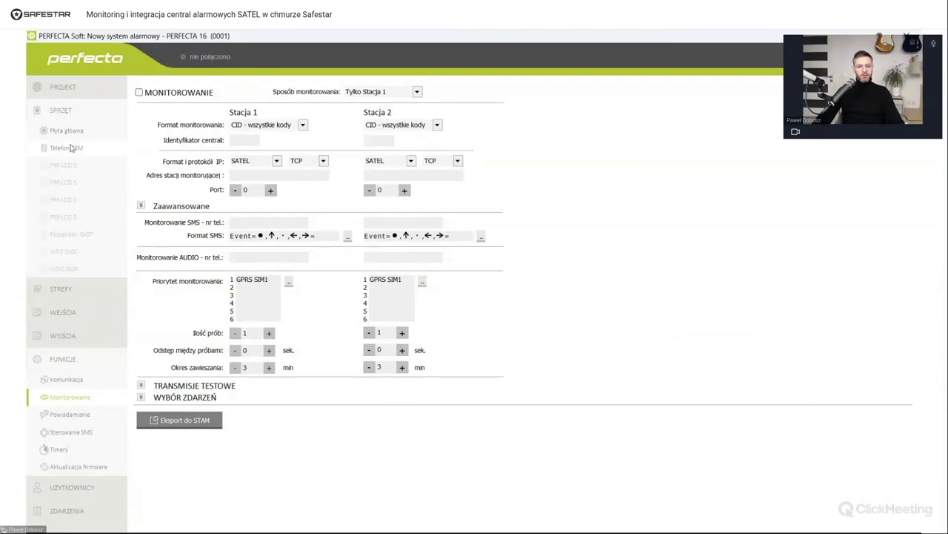
{"action": "left_click", "coordinate": [66, 399]}
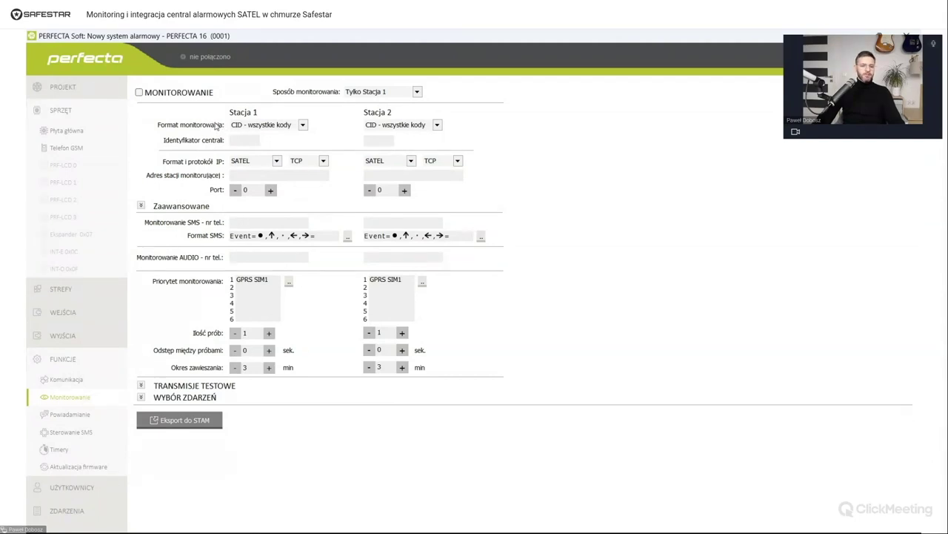
{"action": "left_click", "coordinate": [162, 93]}
Step: Change Station 1's monitoring format to "CID - wybrane kody" and return it to "CID - wszystkie kody"
{"action": "left_click", "coordinate": [280, 126]}
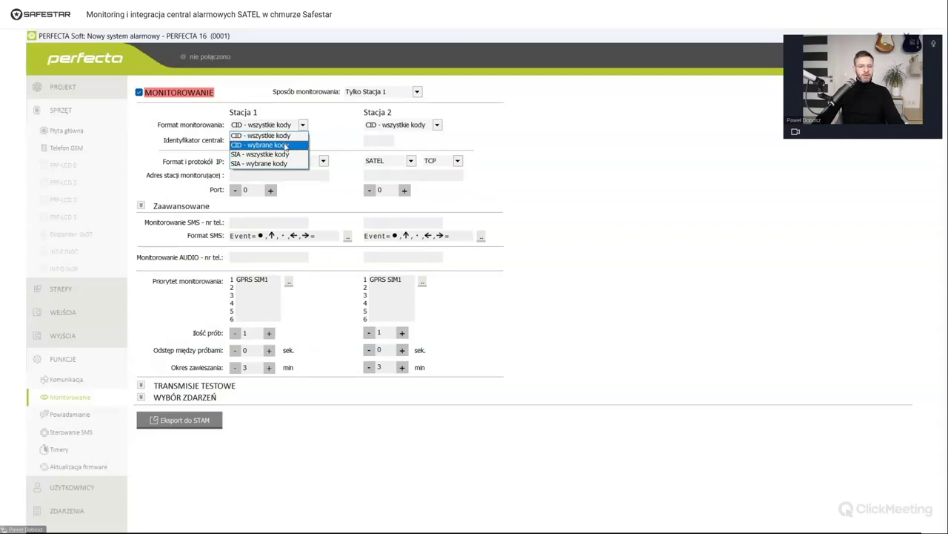
{"action": "left_click", "coordinate": [285, 145]}
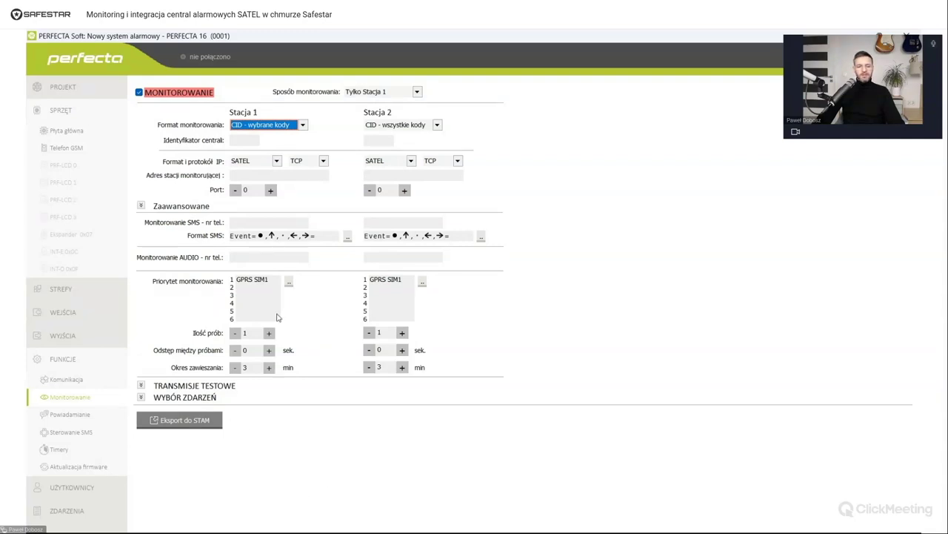
{"action": "left_click", "coordinate": [303, 125]}
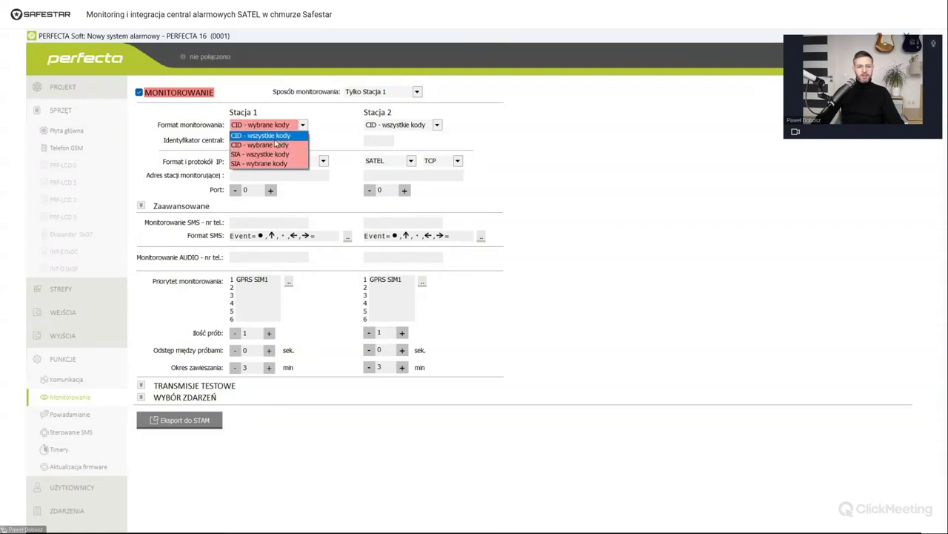
{"action": "left_click", "coordinate": [276, 136]}
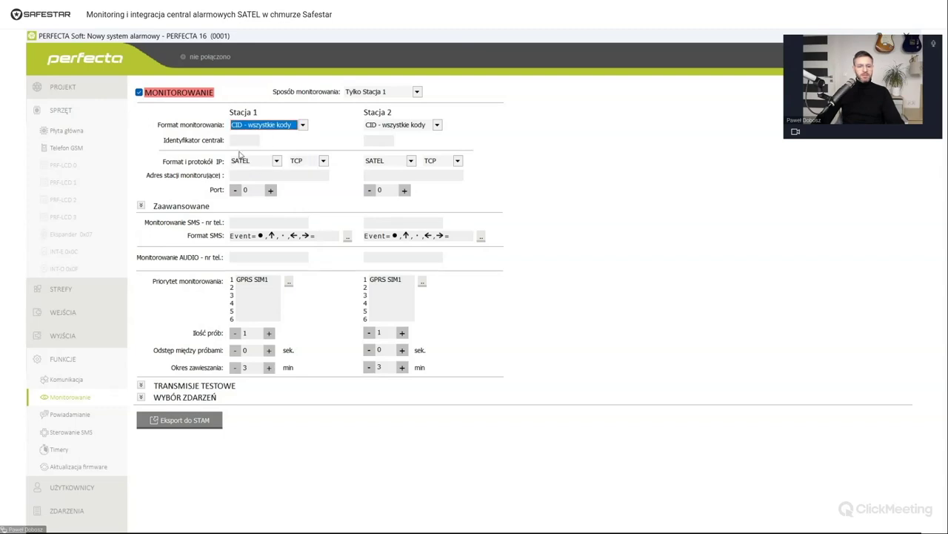
Step: Review Station 1's panel identifier, station address and port fields, and expand the advanced settings to view the SATEL and GPRS key fields
{"action": "left_click", "coordinate": [237, 140]}
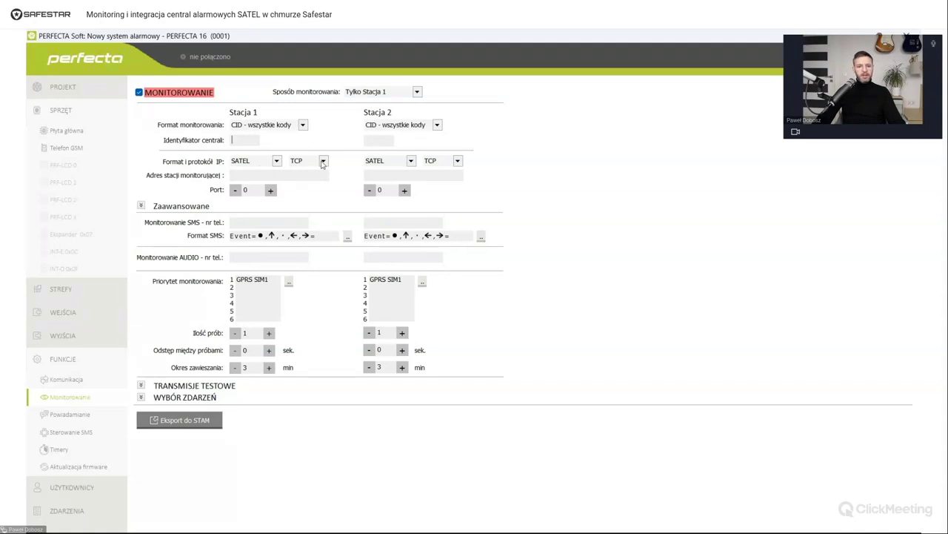
{"action": "left_click", "coordinate": [279, 172]}
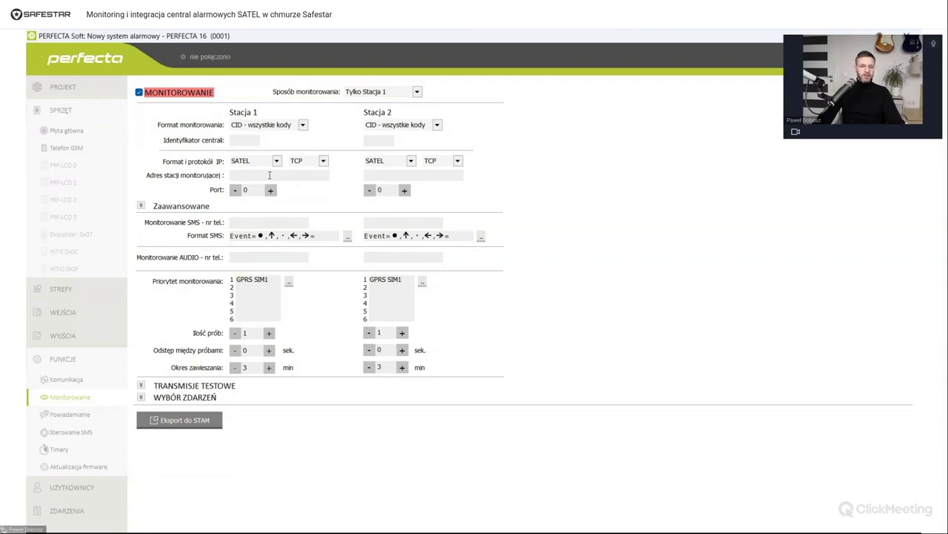
{"action": "left_click", "coordinate": [269, 175]}
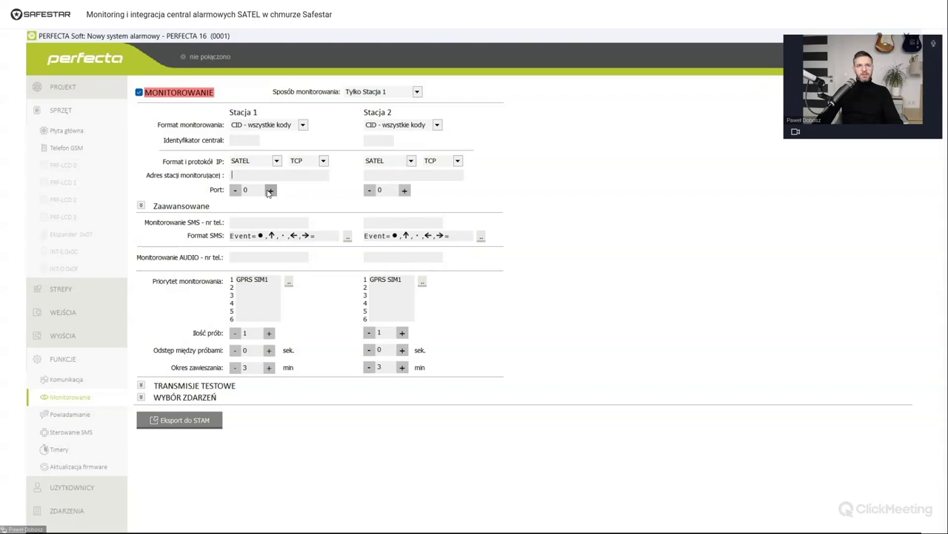
{"action": "left_click", "coordinate": [270, 191]}
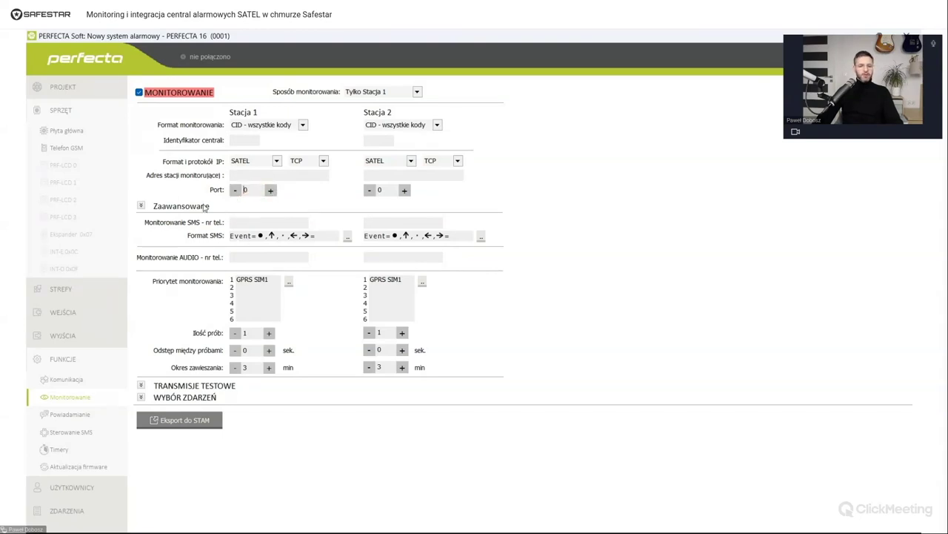
{"action": "left_click", "coordinate": [140, 206]}
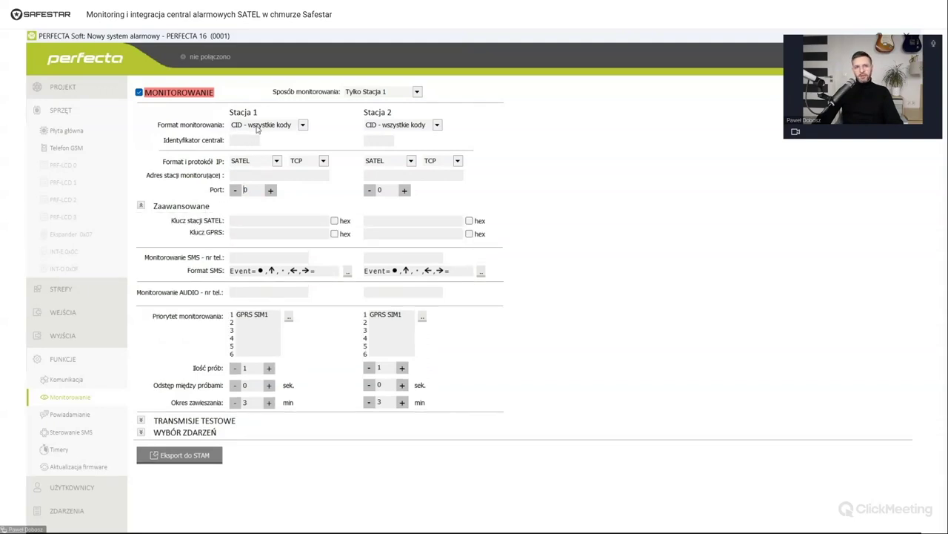
{"action": "left_click", "coordinate": [255, 221]}
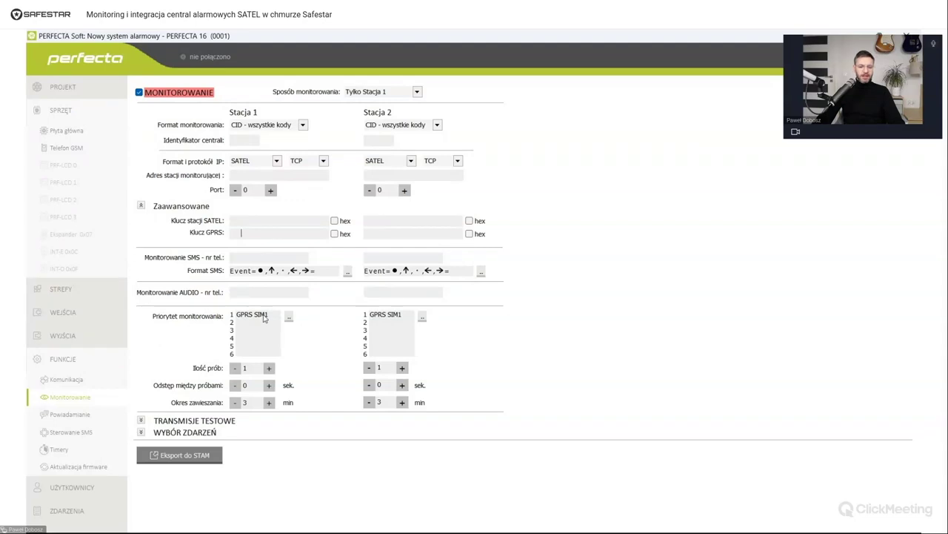
Step: Add GPRS SIM2 as the second monitoring priority for Station 1, after GPRS SIM1
{"action": "left_click", "coordinate": [239, 317]}
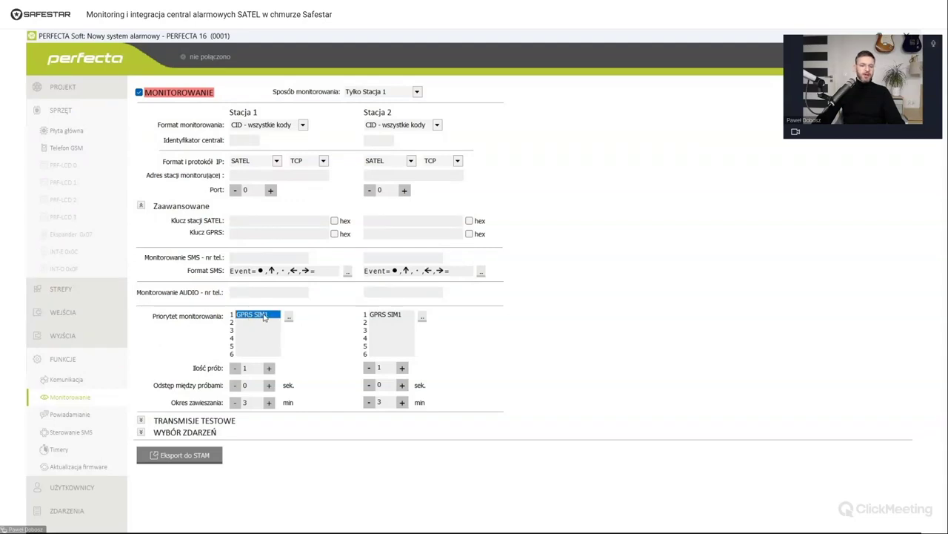
{"action": "left_click", "coordinate": [267, 317]}
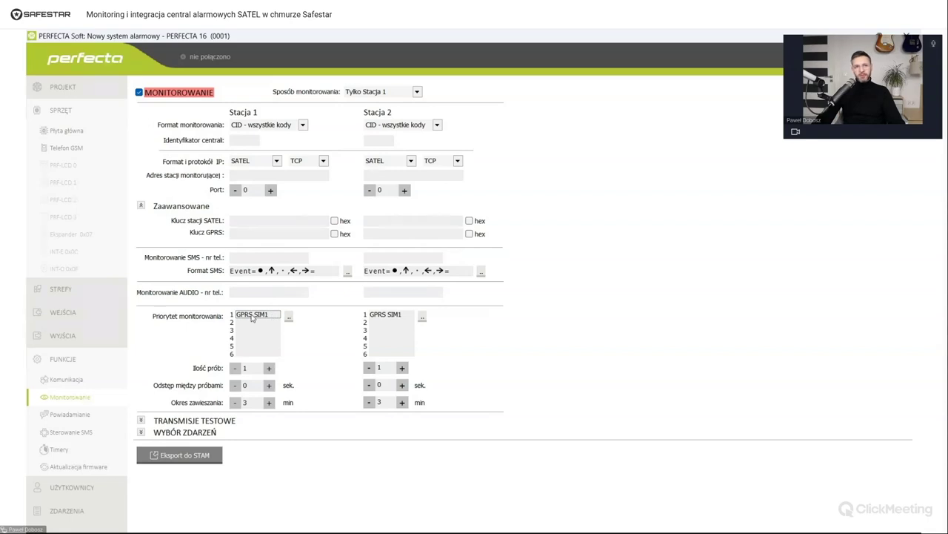
{"action": "left_click", "coordinate": [252, 318]}
{"action": "left_click", "coordinate": [289, 317]}
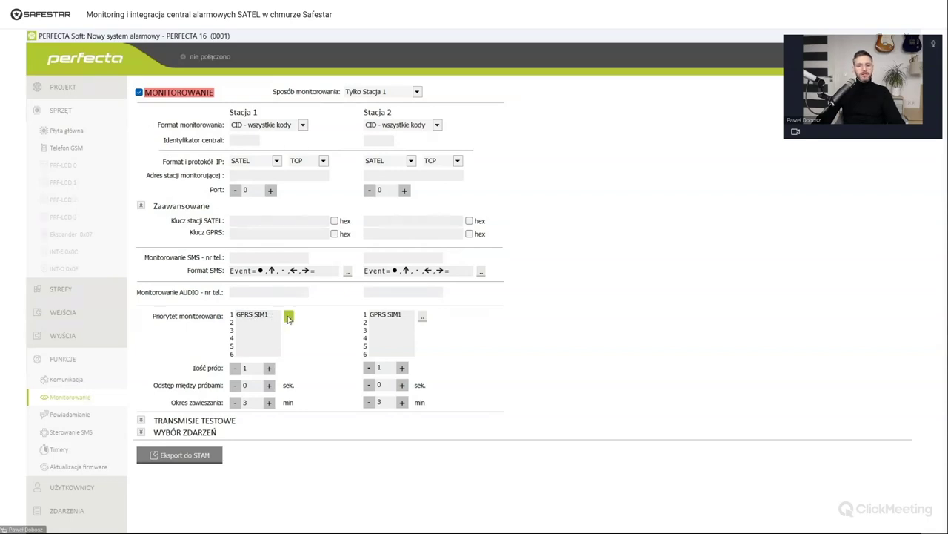
{"action": "left_click", "coordinate": [443, 253]}
{"action": "left_click", "coordinate": [472, 255]}
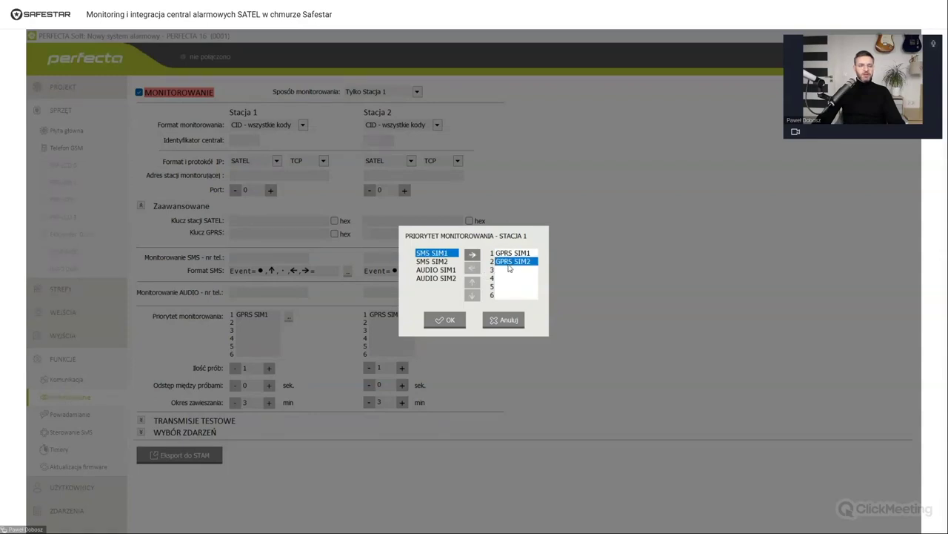
{"action": "left_click", "coordinate": [444, 320]}
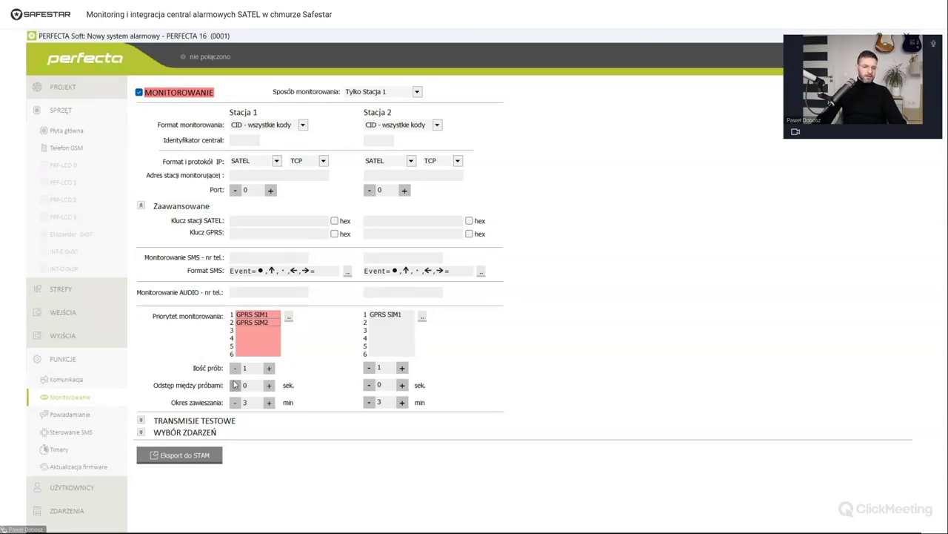
Step: Set Station 1's number of attempts to 3 and expand the test transmission settings
{"action": "left_click", "coordinate": [269, 369]}
{"action": "left_click", "coordinate": [269, 369]}
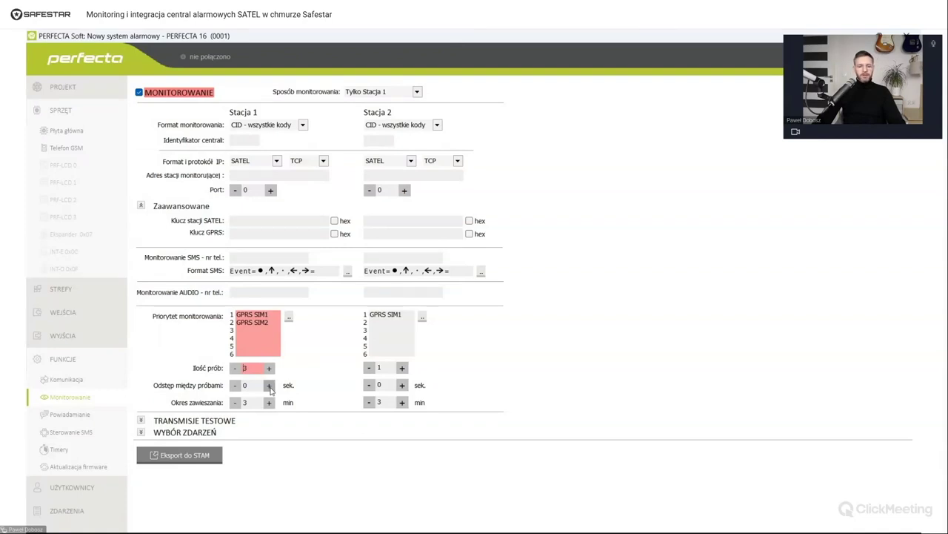
{"action": "left_click", "coordinate": [142, 421]}
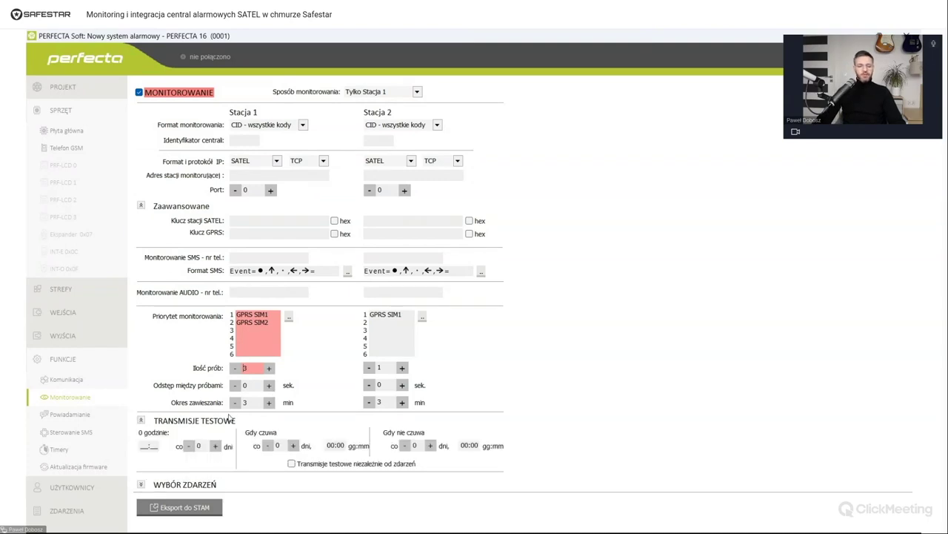
Step: Set Station 1's interval between attempts to 60 seconds
{"action": "left_click", "coordinate": [265, 384]}
{"action": "left_click_drag", "start_coordinate": [252, 384], "coordinate": [223, 391]}
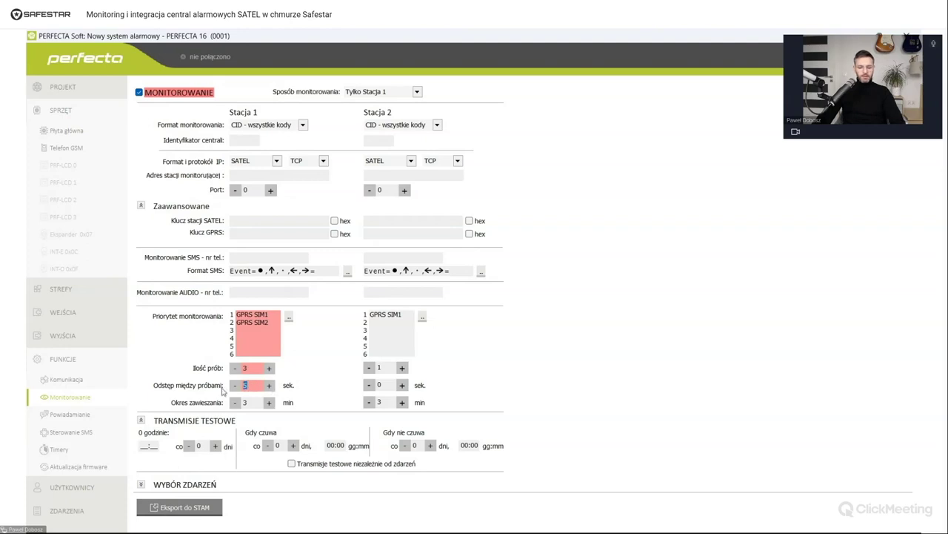
{"action": "type", "text": "60"}
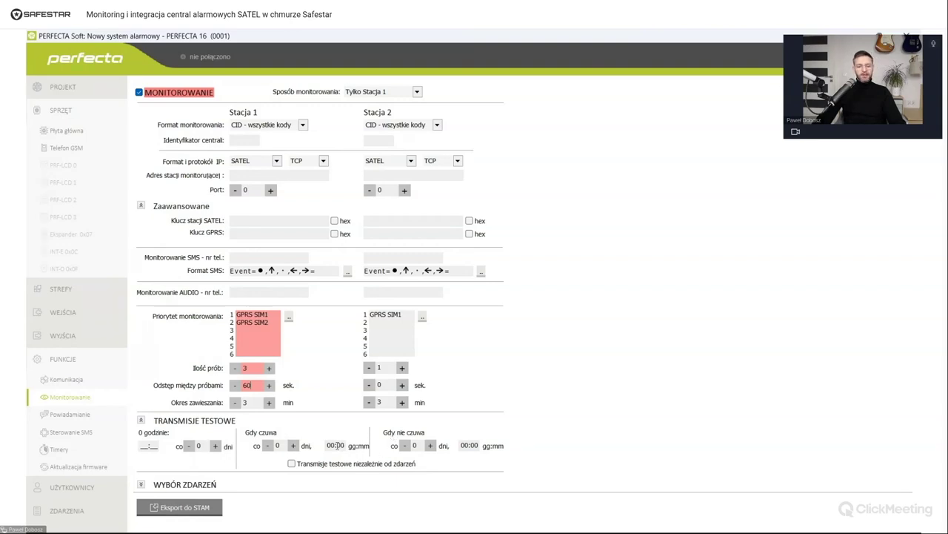
Step: Set the test transmission interval to 00:30 for both armed and disarmed states, and make test transmissions independent of events
{"action": "left_click", "coordinate": [340, 446]}
{"action": "double_click", "coordinate": [347, 450]}
{"action": "type", "text": "30"}
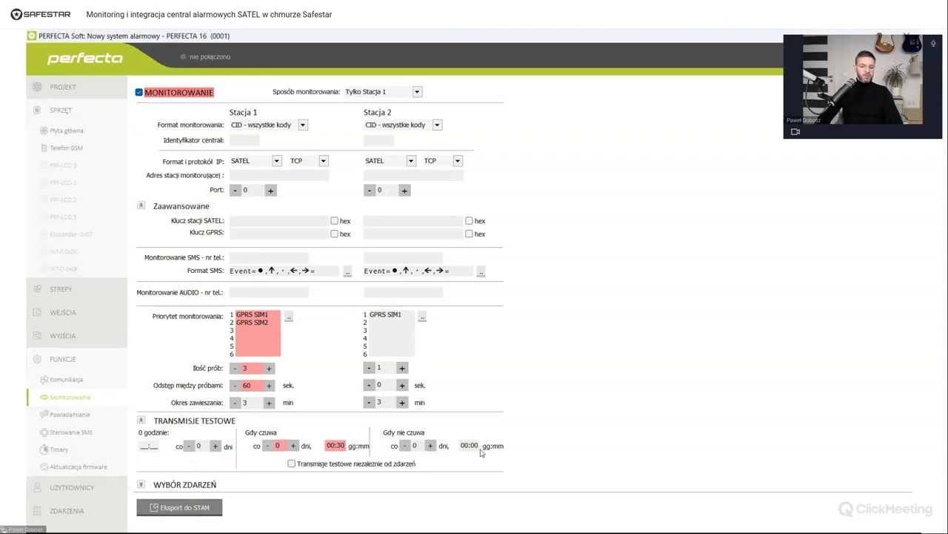
{"action": "double_click", "coordinate": [475, 446]}
{"action": "type", "text": "30"}
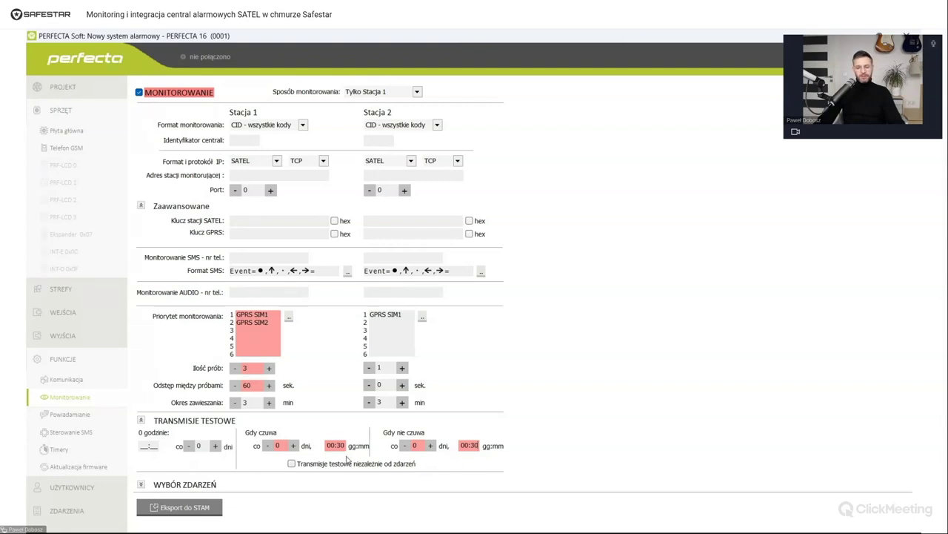
{"action": "left_click", "coordinate": [292, 464]}
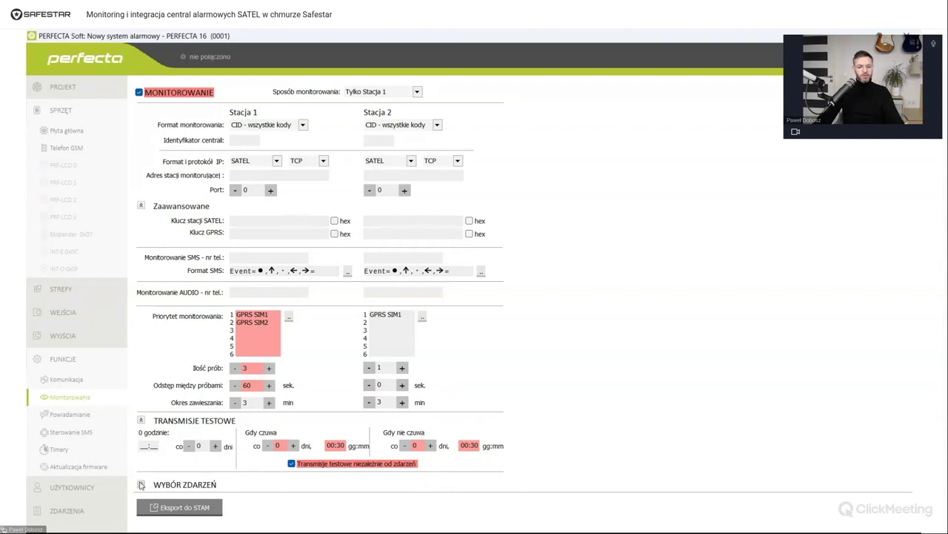
Step: Expand the event selection section and review the input, zone, keypad and module event tables
{"action": "left_click", "coordinate": [141, 484]}
{"action": "scroll", "coordinate": [472, 381], "scroll_direction": "down", "scroll_amount": 3}
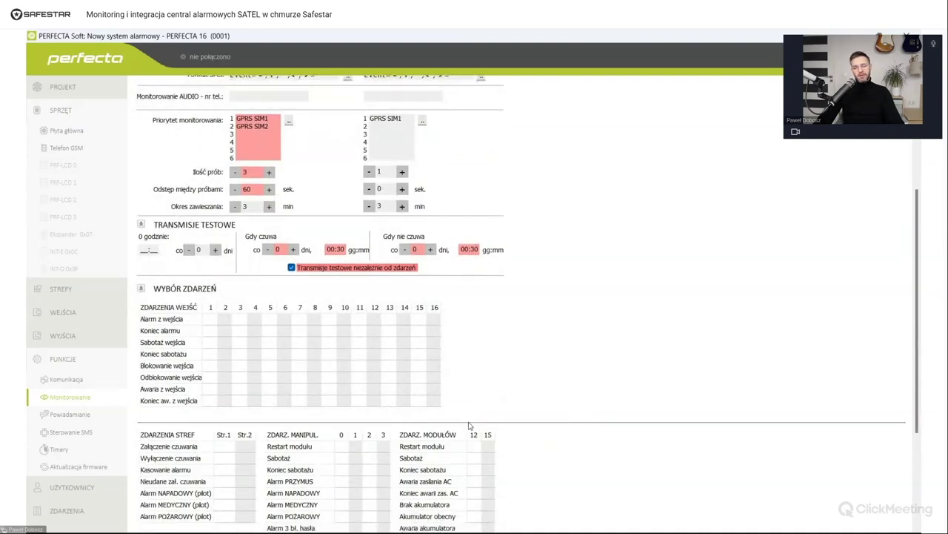
{"action": "scroll", "coordinate": [726, 378], "scroll_direction": "down", "scroll_amount": 1}
{"action": "scroll", "coordinate": [726, 378], "scroll_direction": "up", "scroll_amount": 3}
{"action": "scroll", "coordinate": [726, 378], "scroll_direction": "down", "scroll_amount": 1}
{"action": "scroll", "coordinate": [727, 378], "scroll_direction": "up", "scroll_amount": 1}
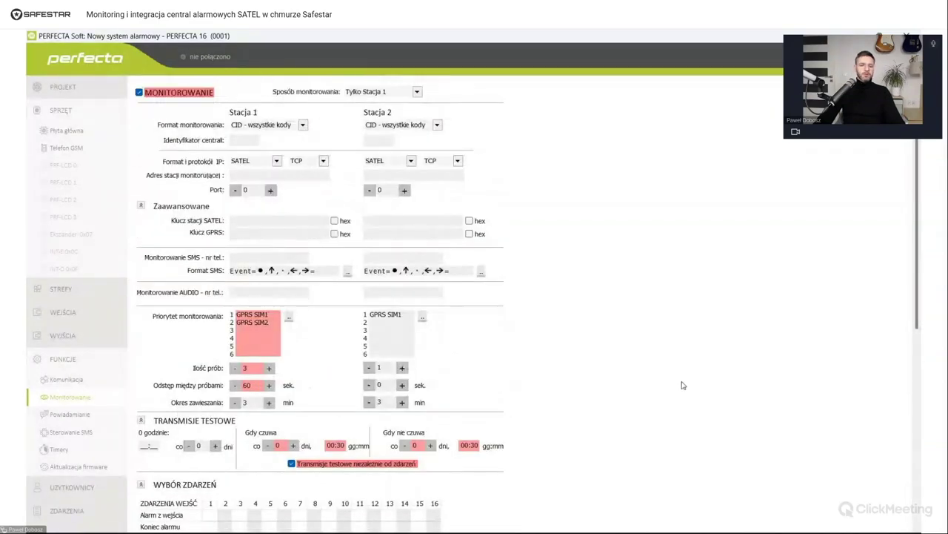
Step: Change Station 1's monitoring format to "SIA - wszystkie kody" and enter the panel identifier as AB and 1234
{"action": "left_click", "coordinate": [303, 125]}
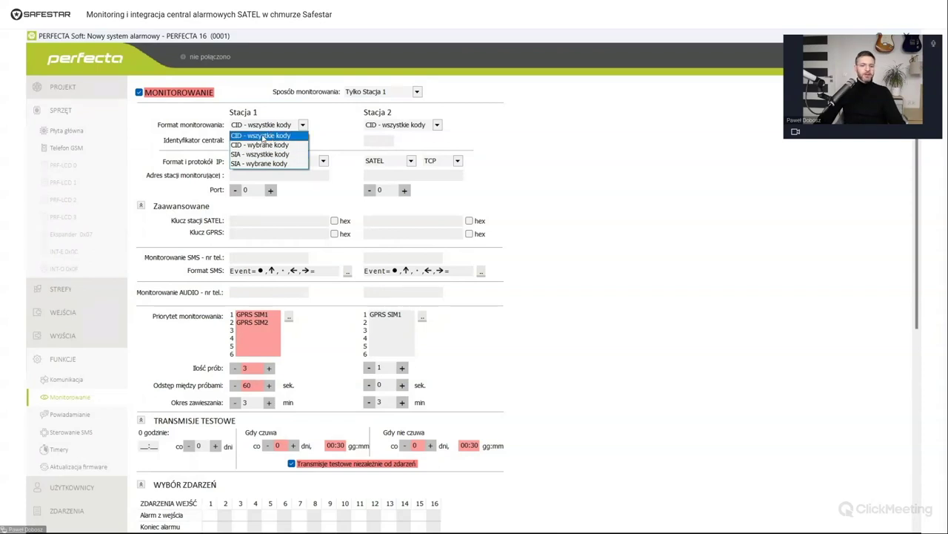
{"action": "left_click", "coordinate": [260, 154]}
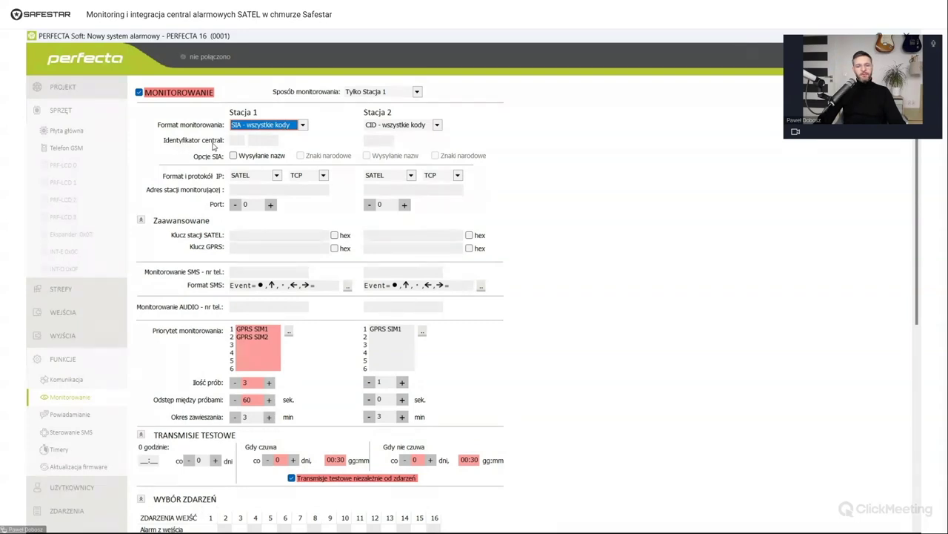
{"action": "left_click", "coordinate": [235, 141]}
{"action": "left_click", "coordinate": [258, 140]}
{"action": "type", "text": "AB"}
{"action": "left_click", "coordinate": [257, 141]}
{"action": "type", "text": "1234"}
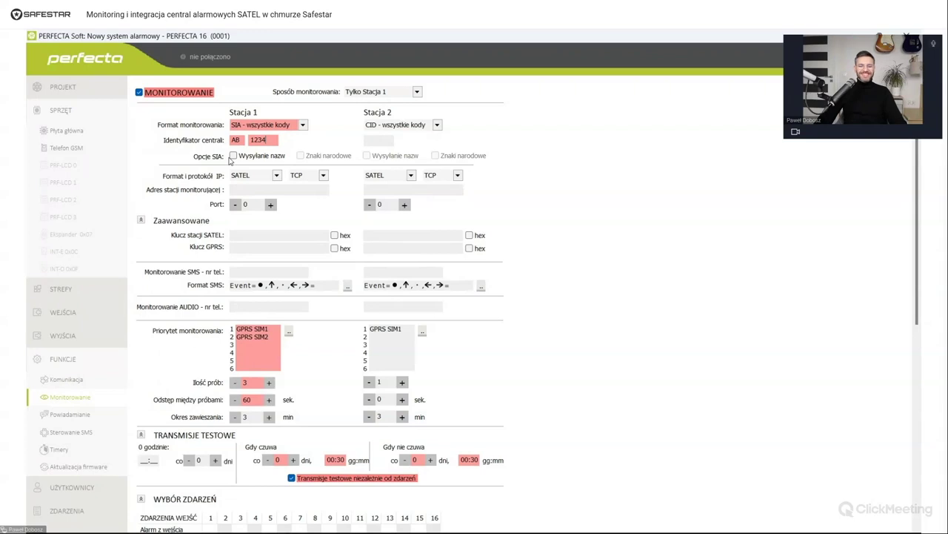
Step: Enable the SIA option "Wysyłanie nazw" for Station 1, and turn "Znaki narodowe" on and back off
{"action": "left_click", "coordinate": [234, 157]}
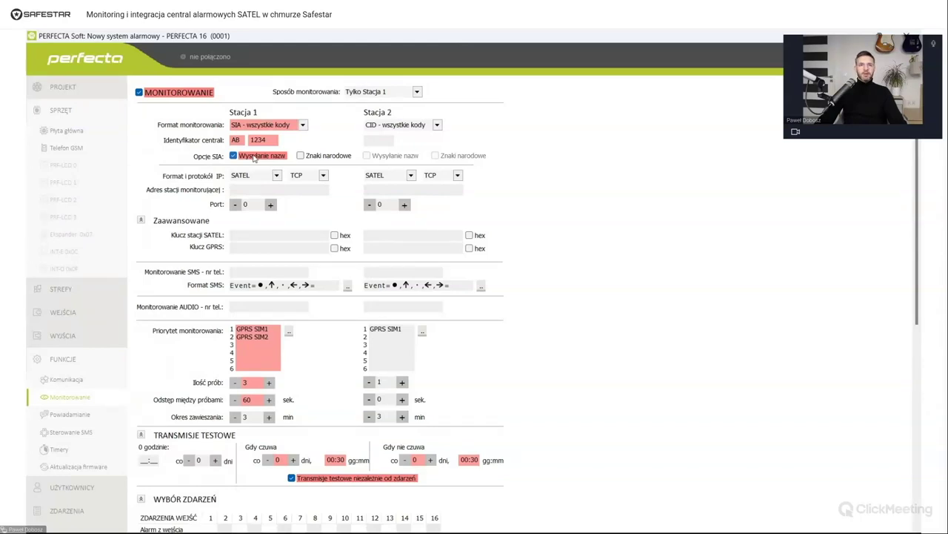
{"action": "left_click", "coordinate": [301, 156]}
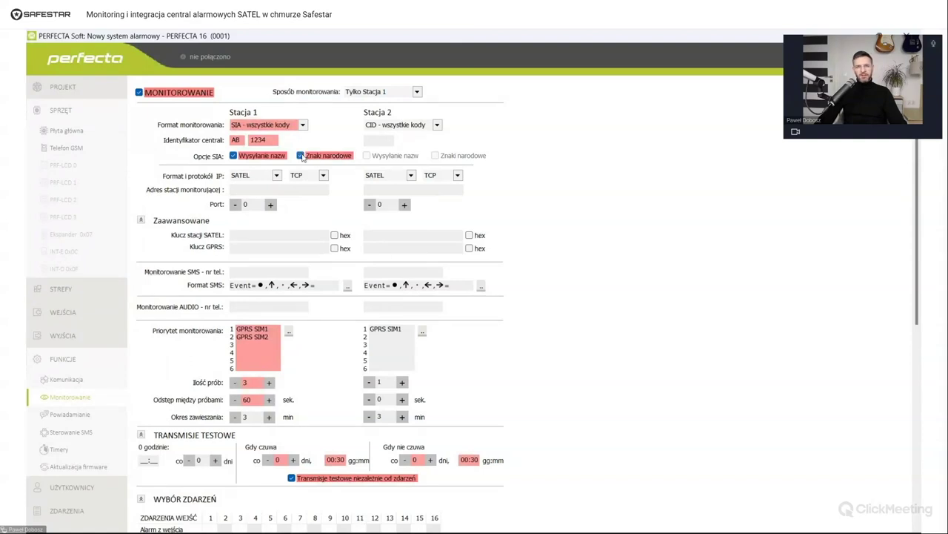
{"action": "left_click", "coordinate": [300, 156]}
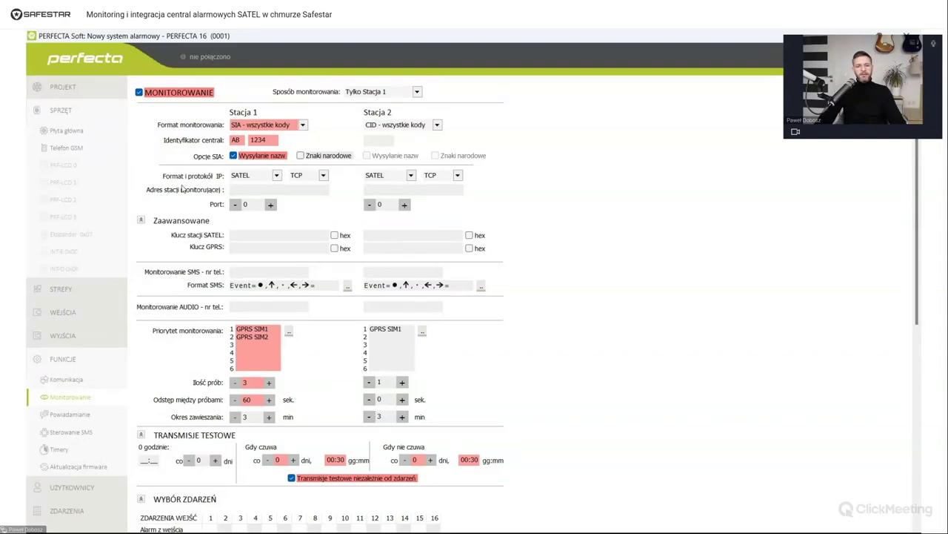
Step: Set Station 1's IP format to SIA-IP with the TCP protocol
{"action": "left_click", "coordinate": [276, 177]}
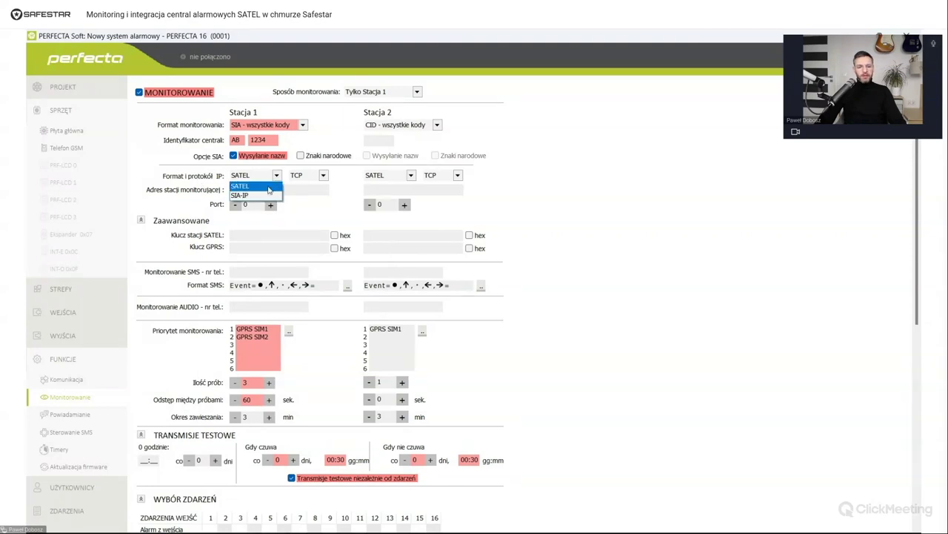
{"action": "left_click", "coordinate": [257, 195]}
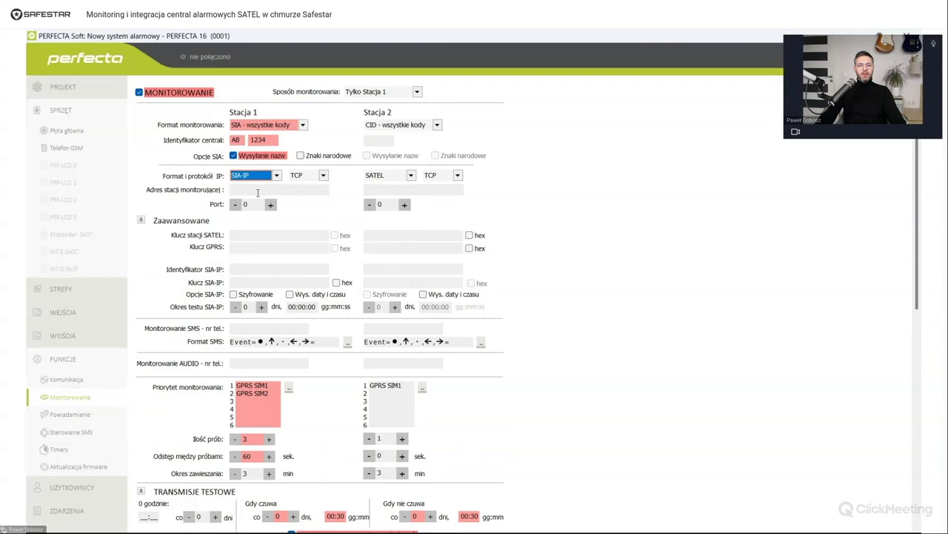
{"action": "left_click", "coordinate": [306, 179]}
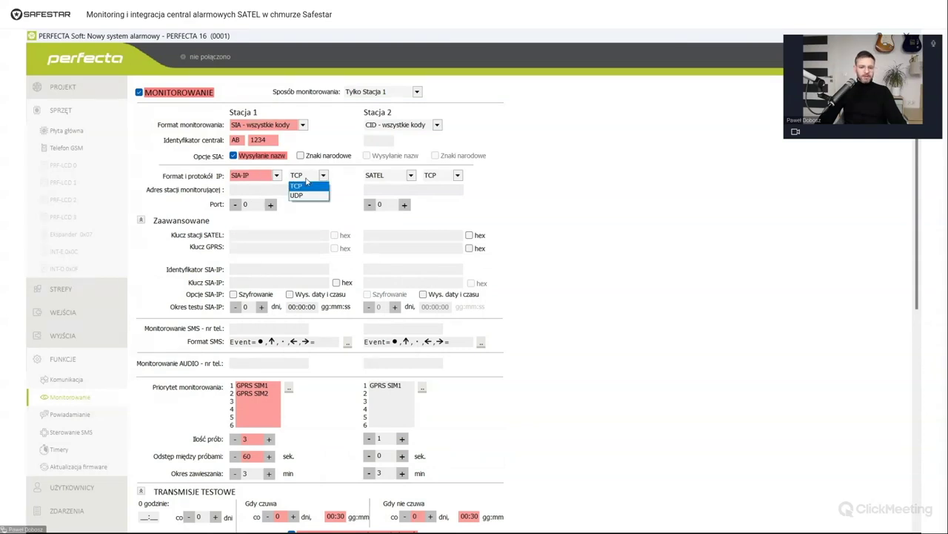
{"action": "left_click", "coordinate": [307, 185]}
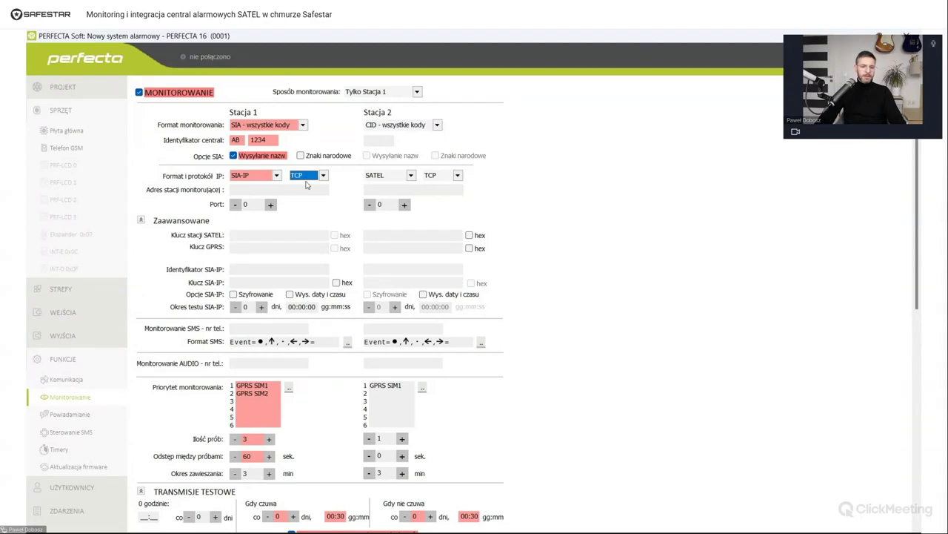
Step: Set Station 1's monitoring station address to dev01.safestar.pl and its port to 23456
{"action": "left_click", "coordinate": [240, 191]}
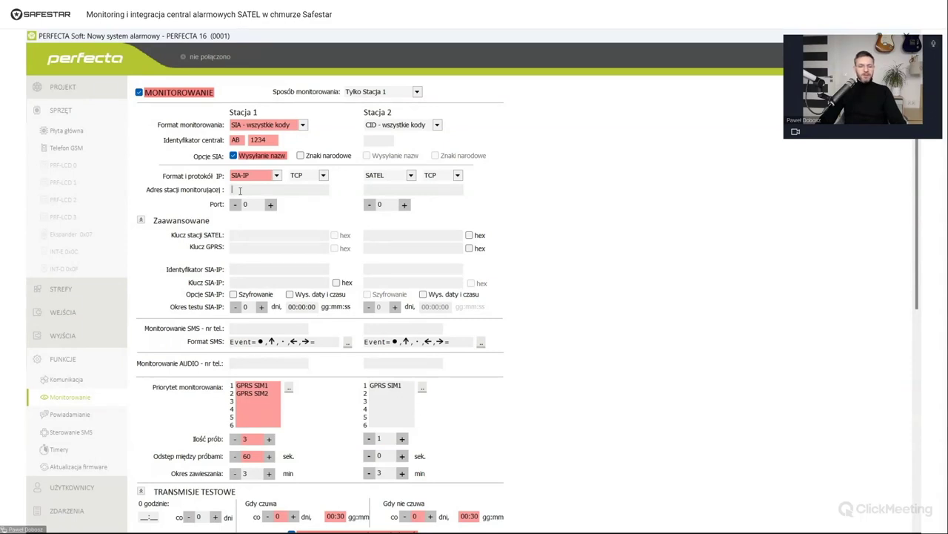
{"action": "double_click", "coordinate": [246, 204]}
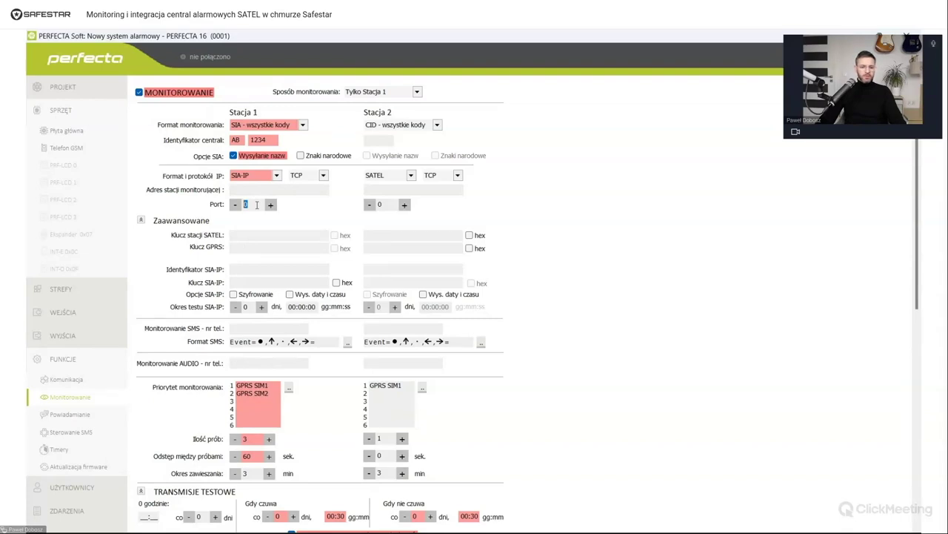
{"action": "left_click_drag", "start_coordinate": [266, 139], "coordinate": [220, 147]}
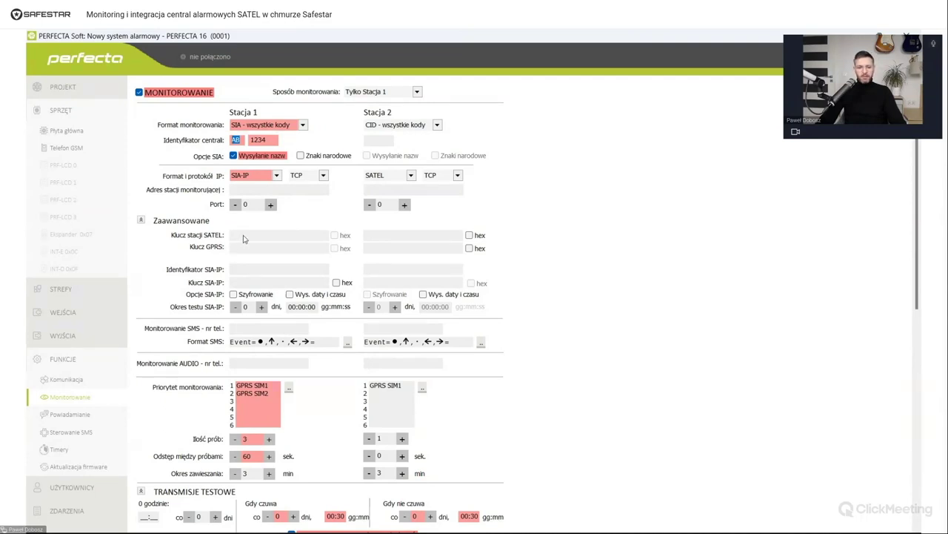
{"action": "left_click", "coordinate": [234, 193]}
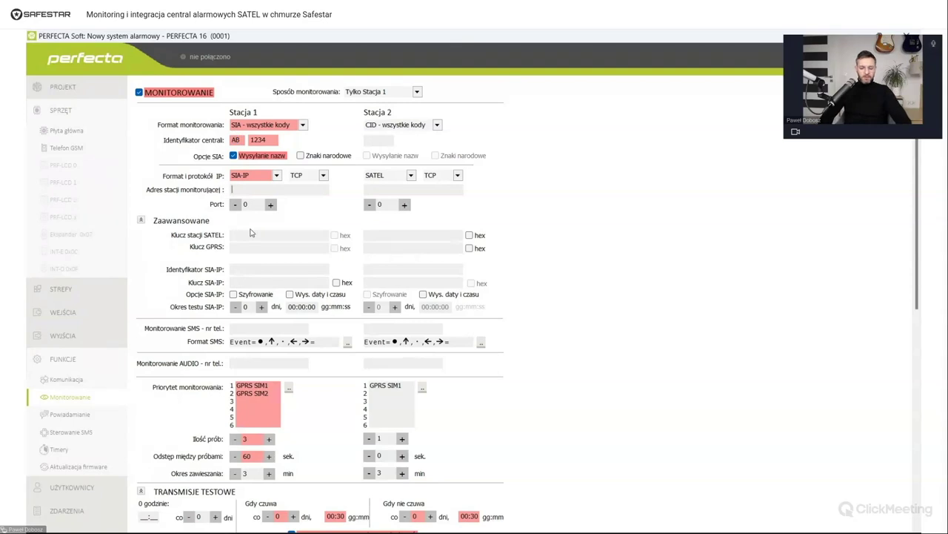
{"action": "type", "text": "dev01.safestar.pl"}
{"action": "left_click", "coordinate": [245, 204]}
{"action": "type", "text": "2345"}
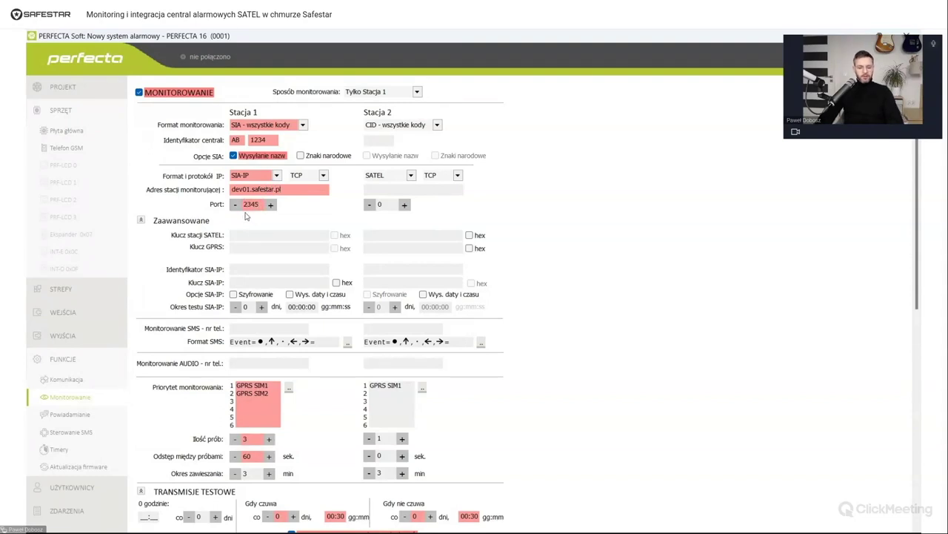
{"action": "type", "text": "6"}
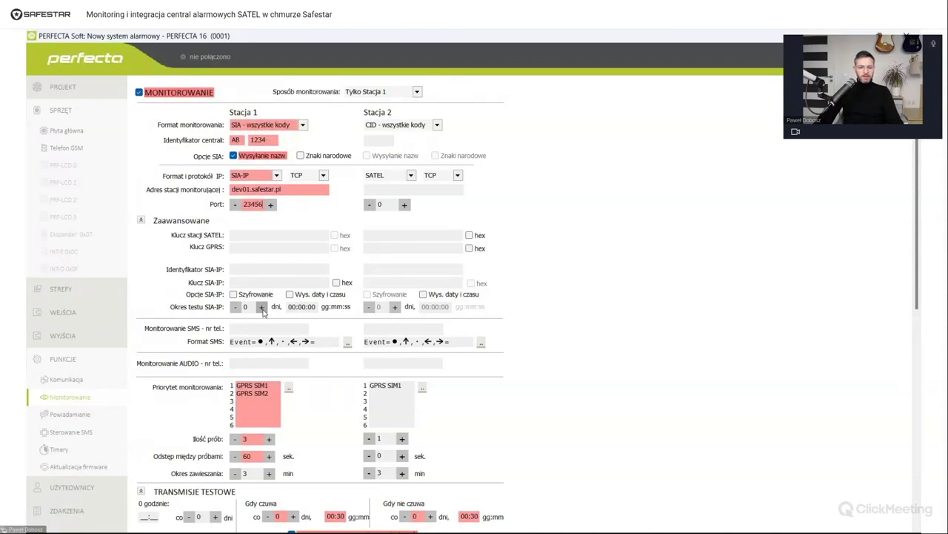
{"action": "scroll", "coordinate": [222, 371], "scroll_direction": "down", "scroll_amount": 1}
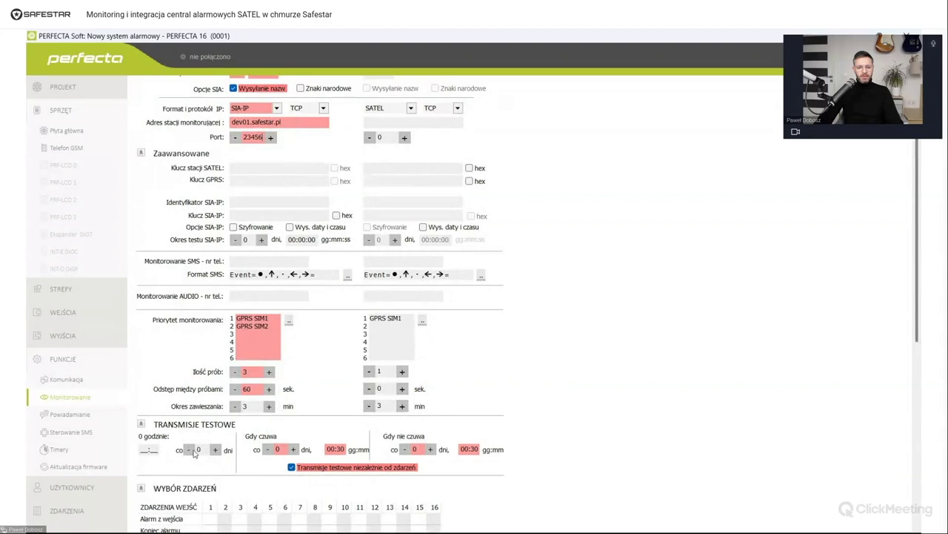
{"action": "scroll", "coordinate": [302, 341], "scroll_direction": "up", "scroll_amount": 1}
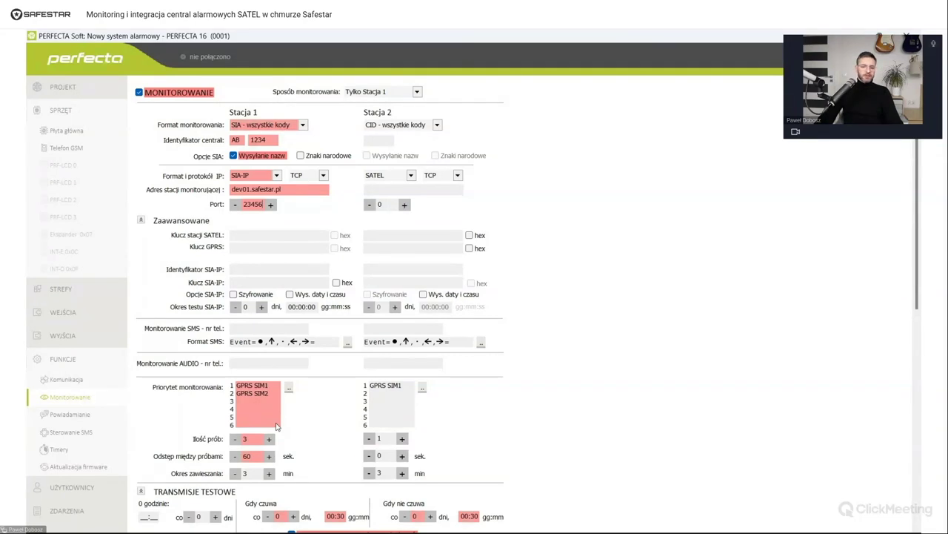
{"action": "scroll", "coordinate": [533, 364], "scroll_direction": "down", "scroll_amount": 4}
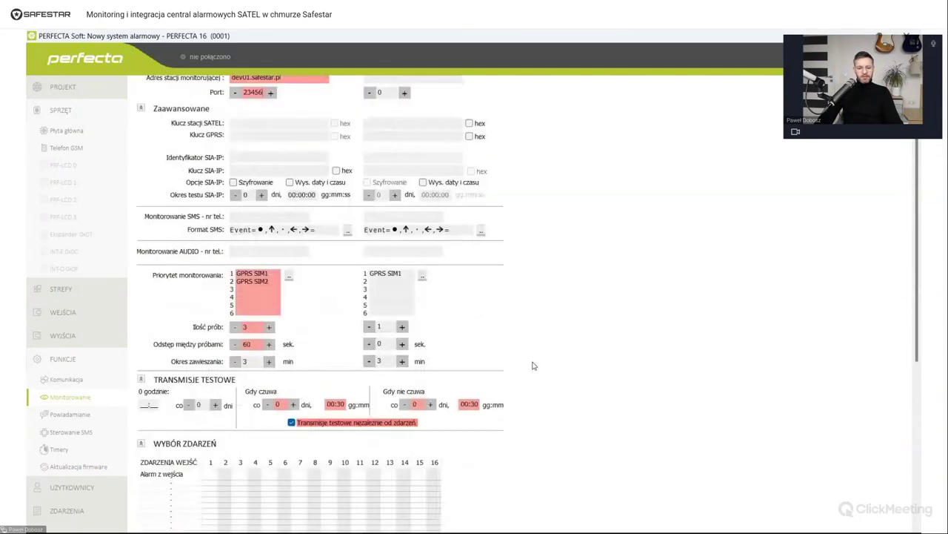
{"action": "scroll", "coordinate": [602, 358], "scroll_direction": "up", "scroll_amount": 4}
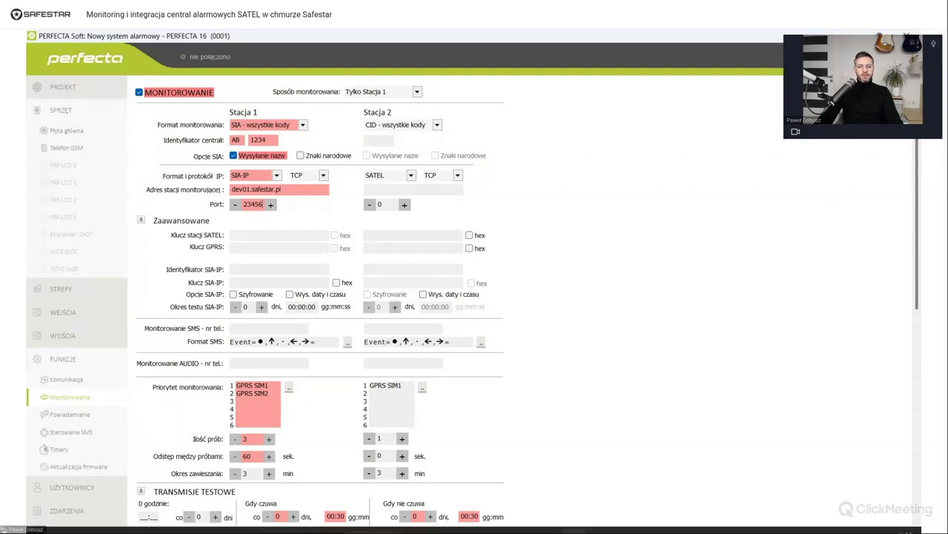
Step: Switch to the DLOADX Monitorowanie window for INTEGRA 64 and enable ETHM and GPRS monitoring
{"action": "key", "text": "alt+Tab"}
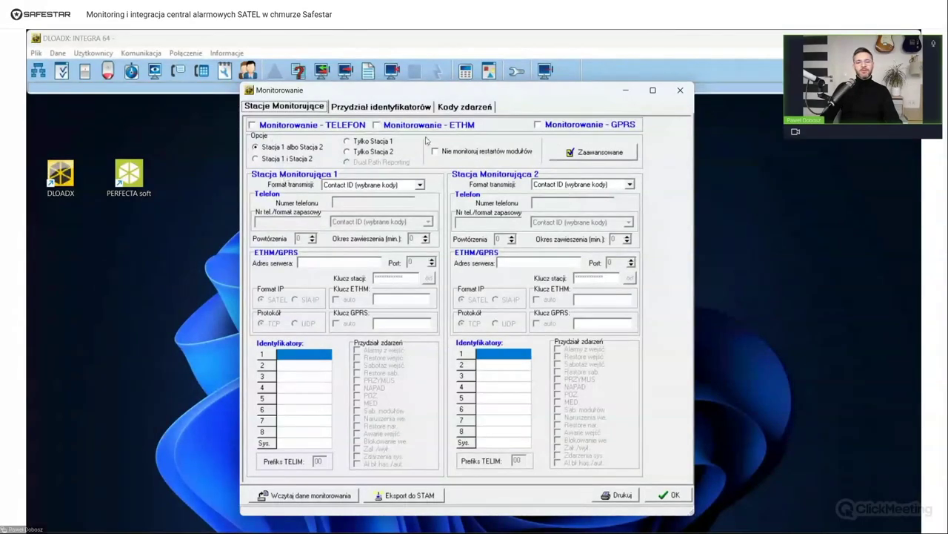
{"action": "left_click", "coordinate": [417, 126]}
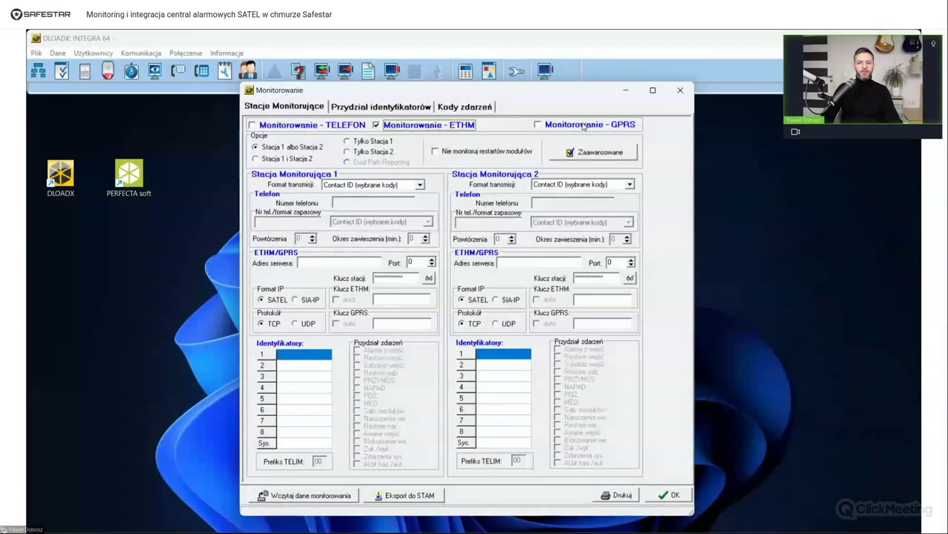
{"action": "left_click", "coordinate": [583, 126]}
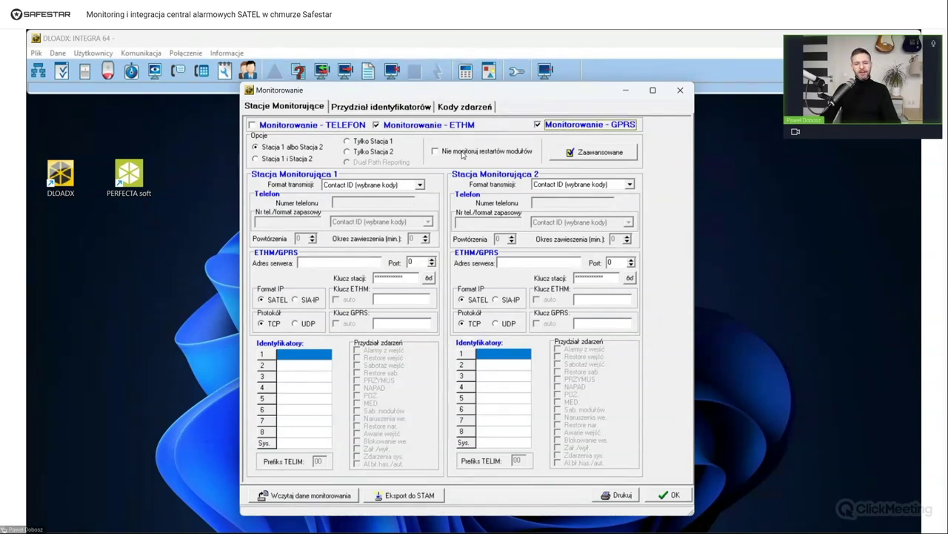
{"action": "left_click", "coordinate": [461, 153]}
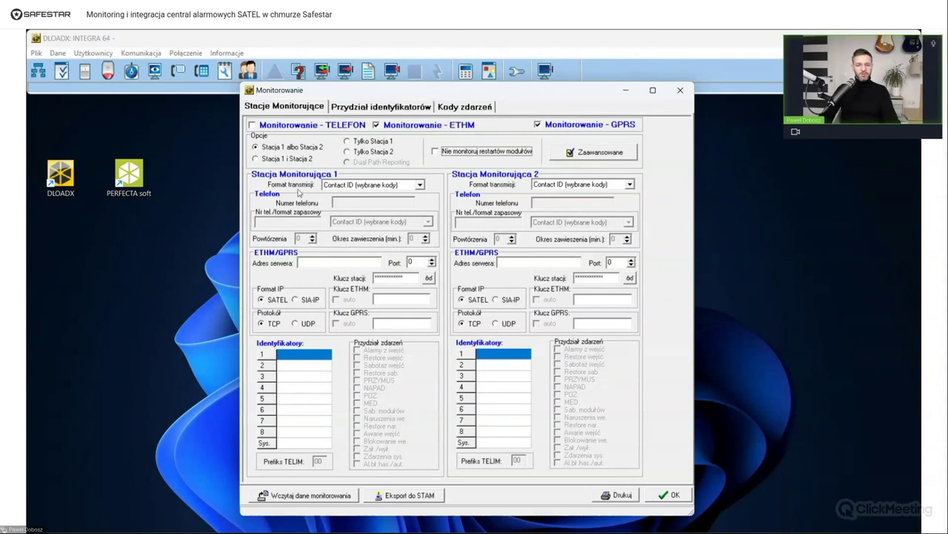
Step: Set Stacja Monitorująca 1's transmission format to "Contact ID (wszystkie kody)", with IP format SATEL and protocol TCP
{"action": "left_click", "coordinate": [406, 185]}
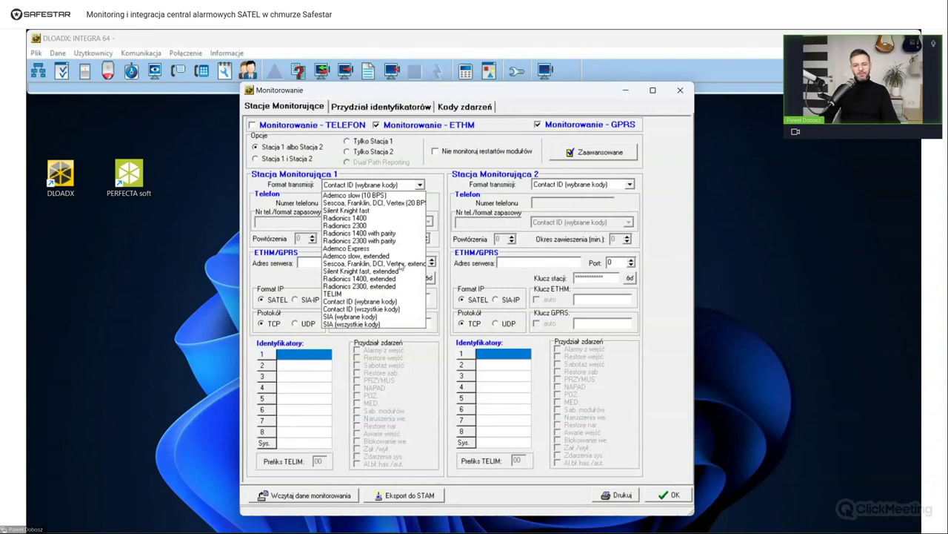
{"action": "left_click", "coordinate": [390, 309]}
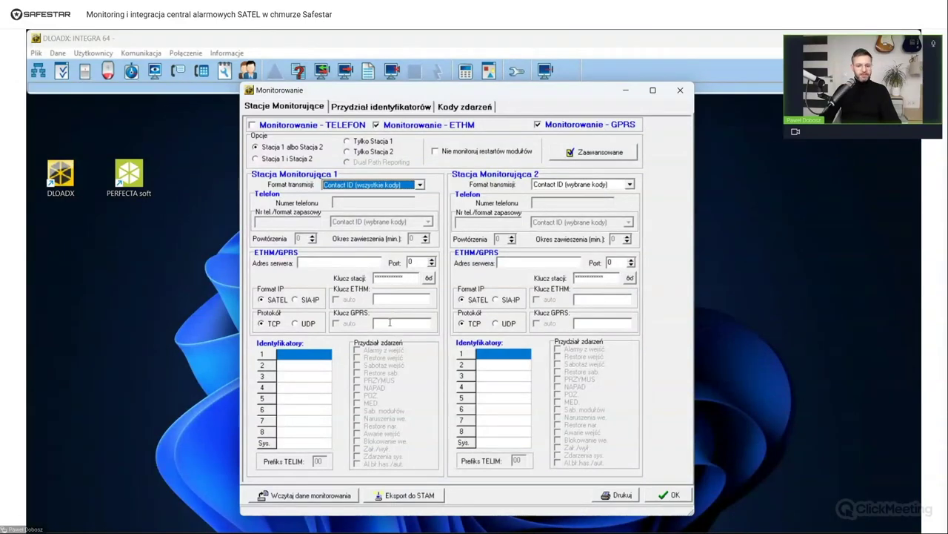
{"action": "left_click", "coordinate": [271, 300]}
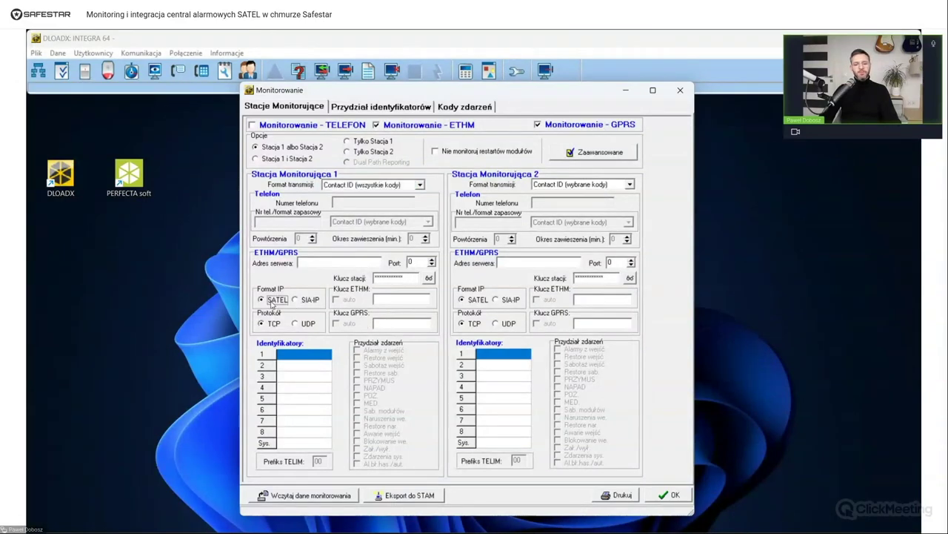
{"action": "left_click", "coordinate": [272, 325]}
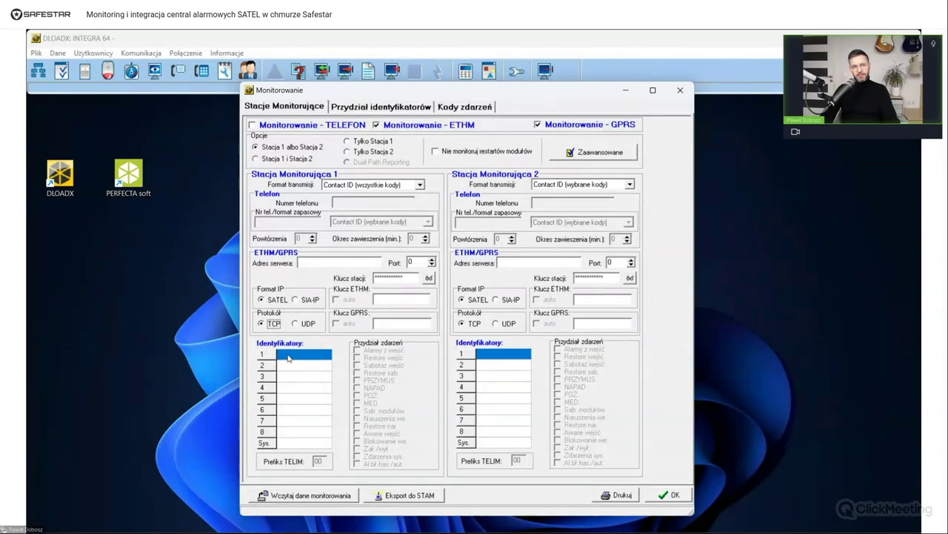
{"action": "left_click", "coordinate": [288, 444]}
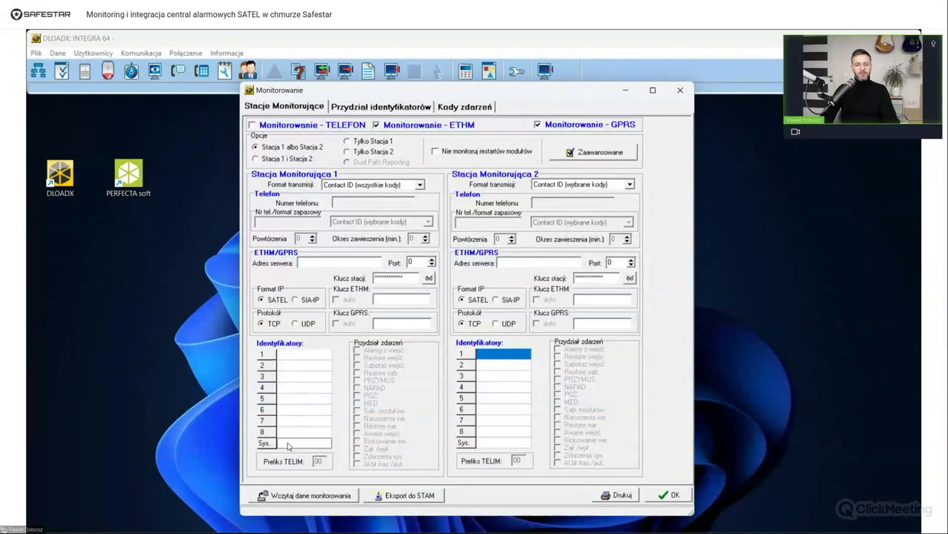
{"action": "left_click", "coordinate": [288, 443]}
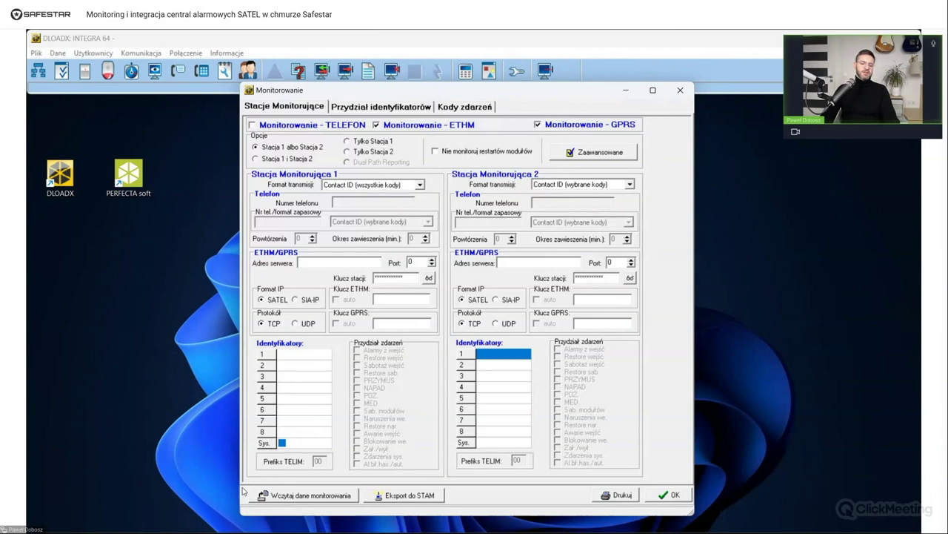
{"action": "left_click", "coordinate": [290, 355]}
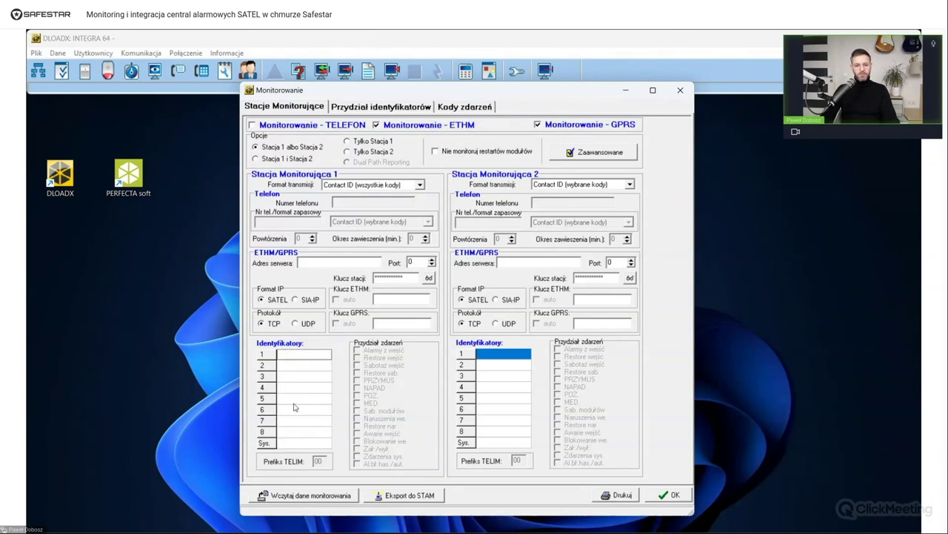
{"action": "left_click", "coordinate": [288, 444]}
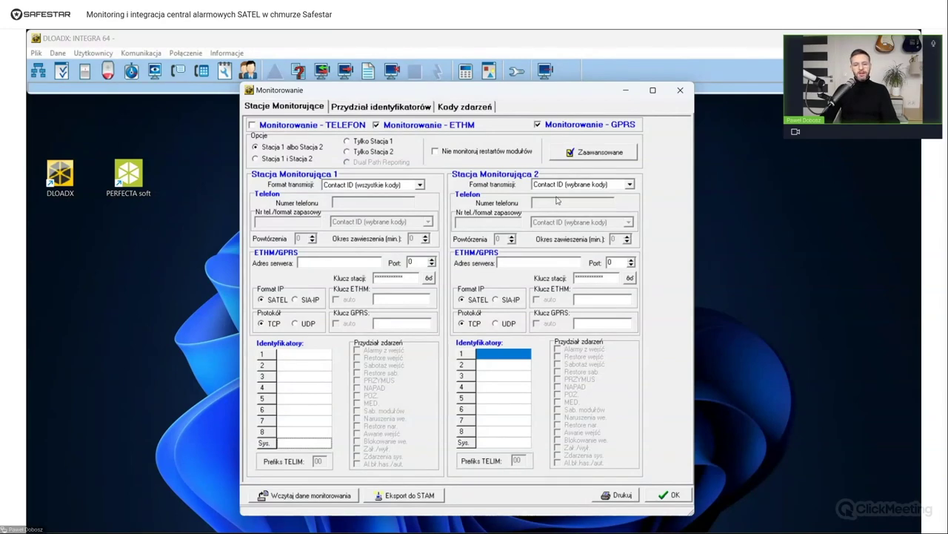
Step: Set Stacja Monitorująca 1's transmission format to "SIA (wszystkie kody)" and its IP format to SIA-IP
{"action": "left_click", "coordinate": [420, 184]}
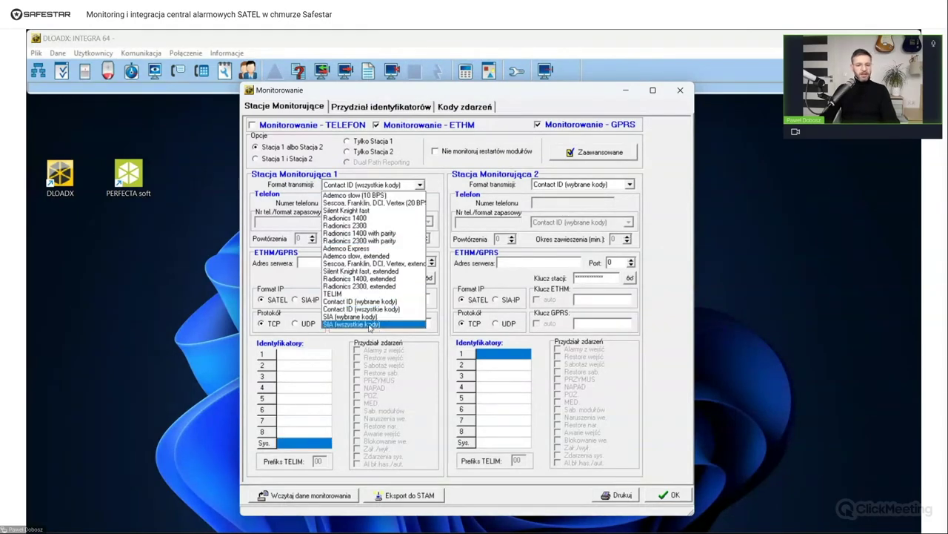
{"action": "left_click", "coordinate": [350, 325]}
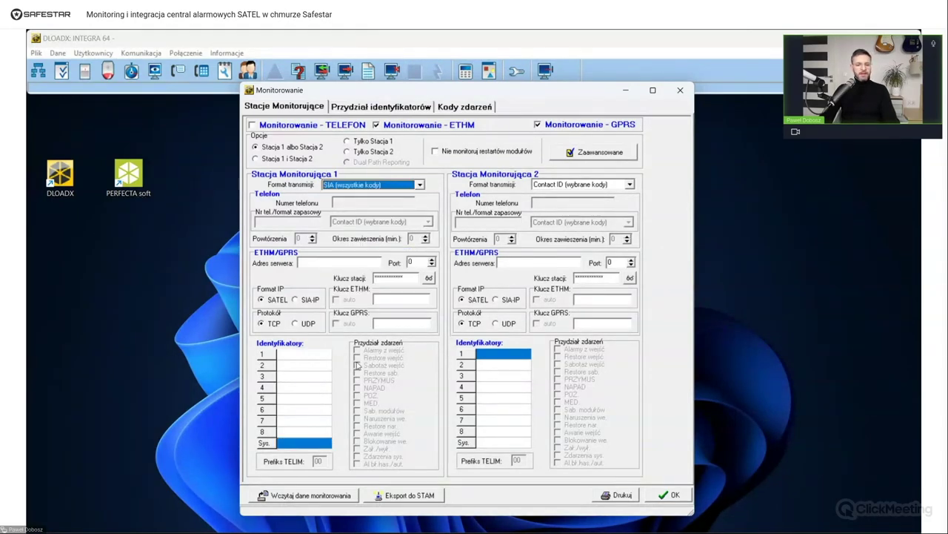
{"action": "left_click", "coordinate": [411, 263]}
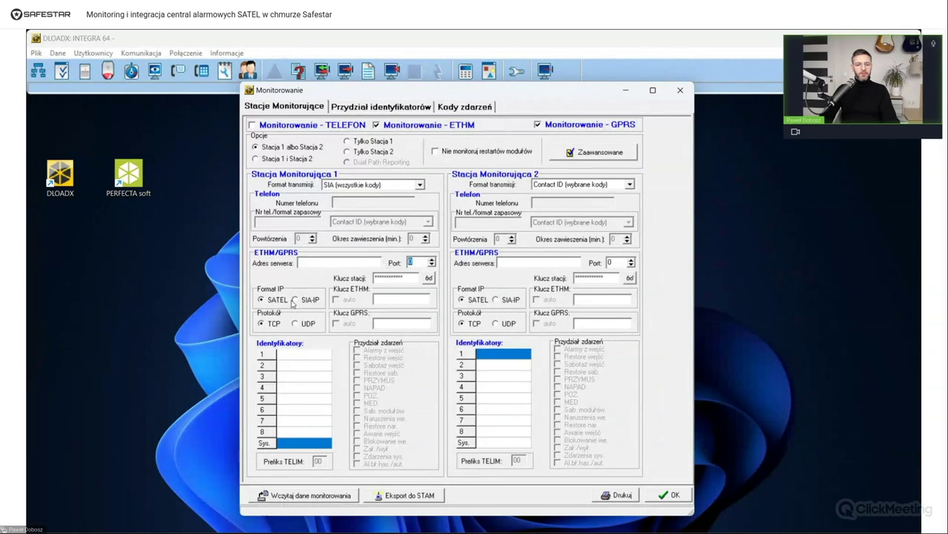
{"action": "left_click", "coordinate": [411, 278]}
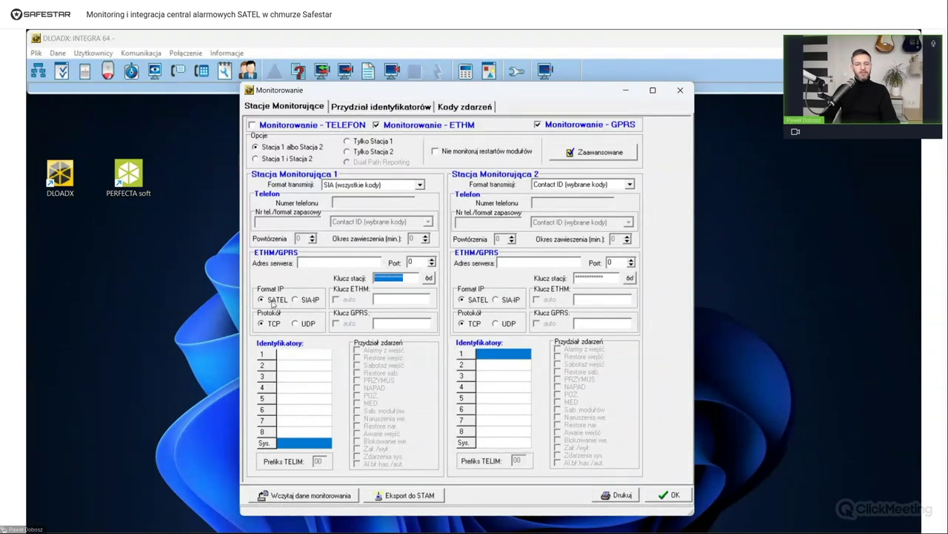
{"action": "left_click", "coordinate": [295, 300]}
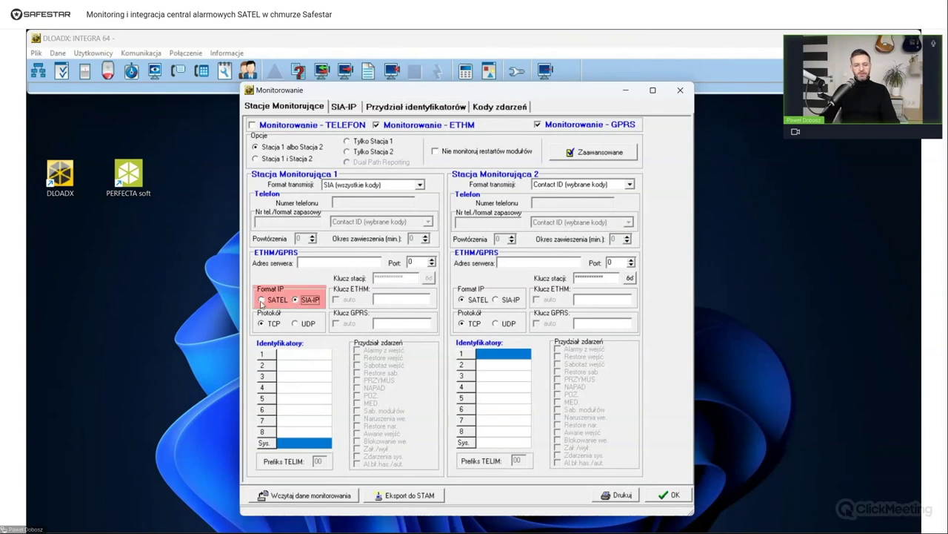
{"action": "left_click", "coordinate": [262, 300]}
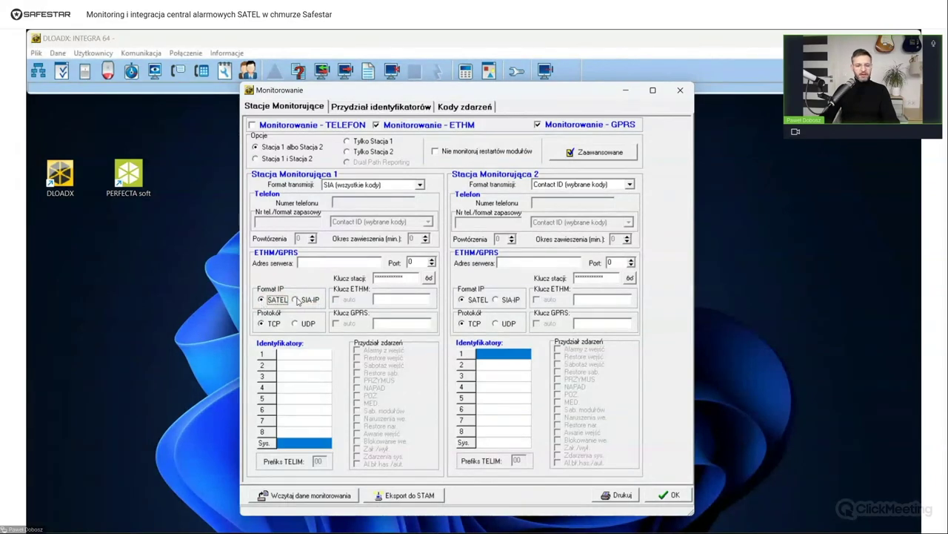
{"action": "left_click", "coordinate": [296, 300]}
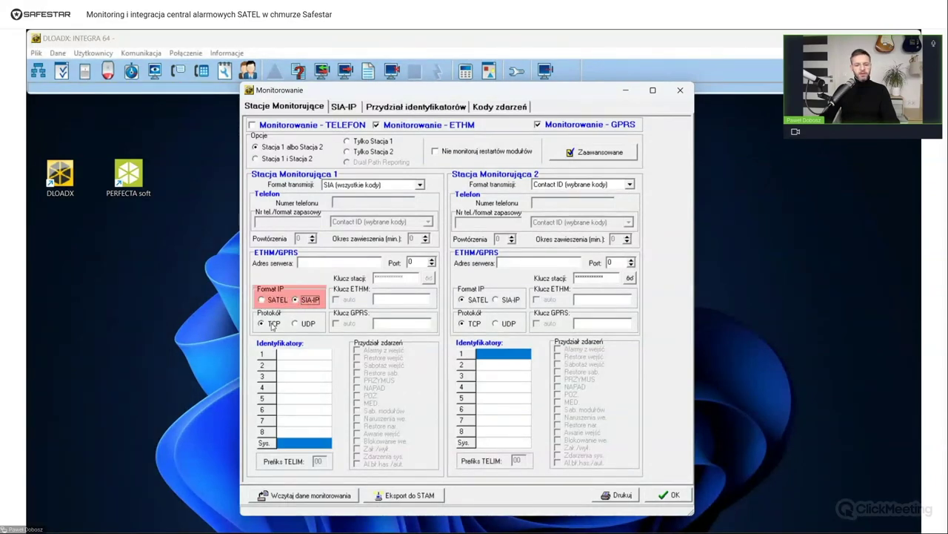
Step: Enable the six-character identifier (Identyfikator 6-znakowy) for station S1 in the advanced SIA monitoring options
{"action": "left_click", "coordinate": [283, 359]}
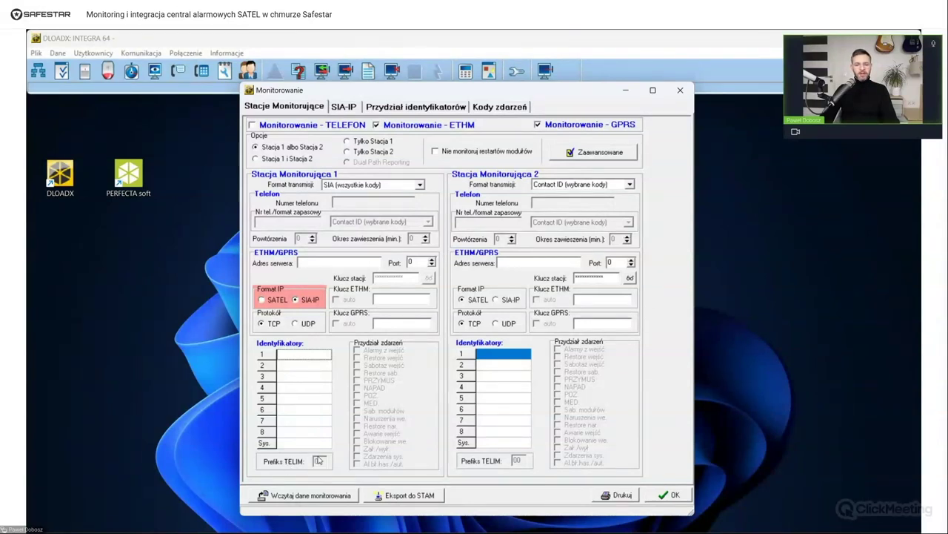
{"action": "left_click", "coordinate": [591, 156]}
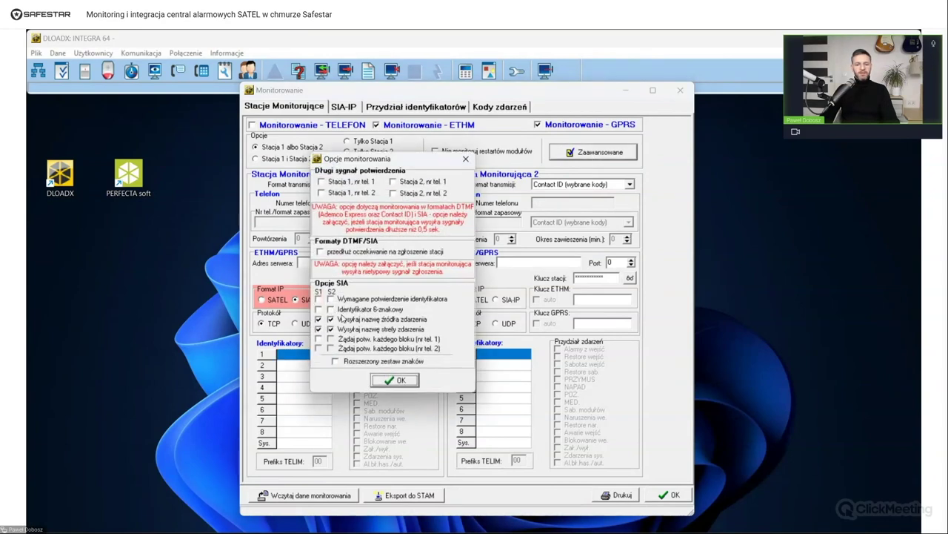
{"action": "left_click", "coordinate": [319, 309]}
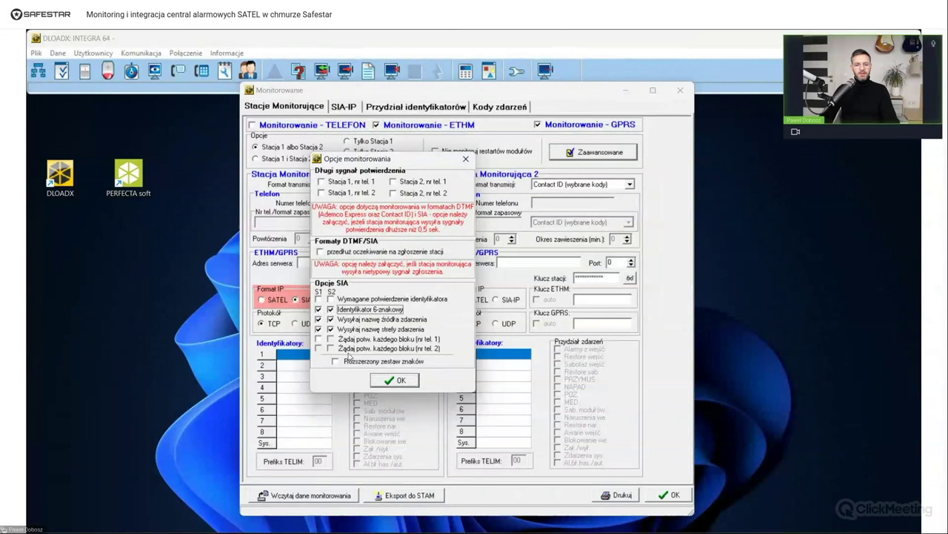
{"action": "left_click", "coordinate": [387, 380]}
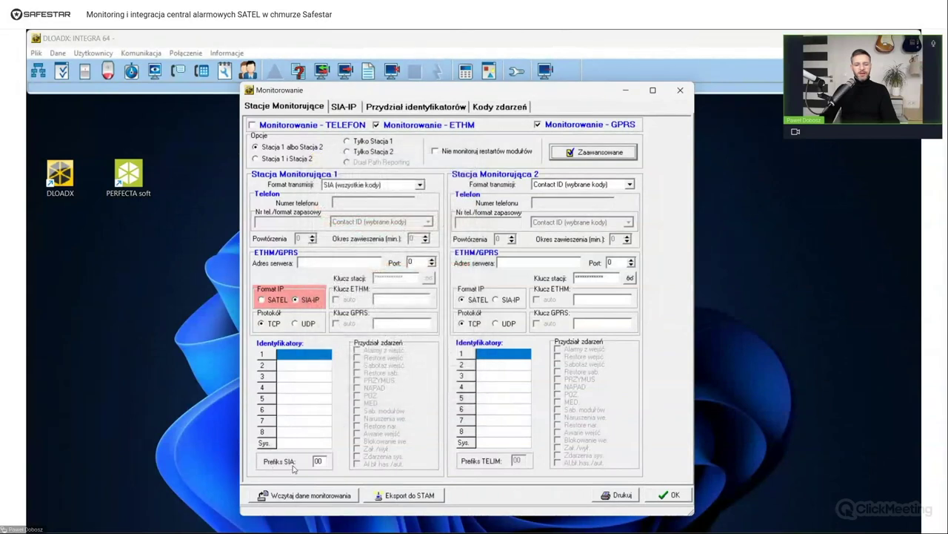
Step: Set Stacja Monitorująca 1's SIA prefix to AB and its identifier 1 to 1234
{"action": "double_click", "coordinate": [320, 461]}
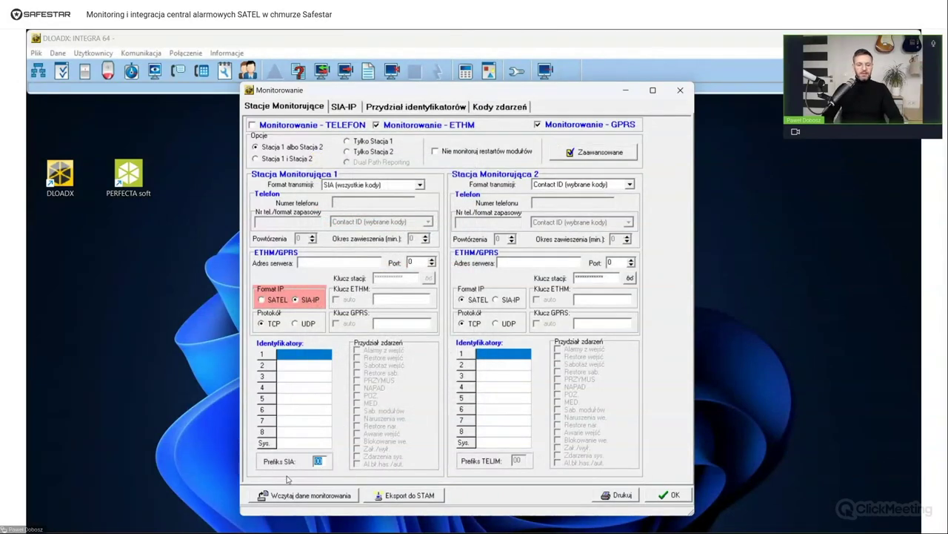
{"action": "type", "text": "AB"}
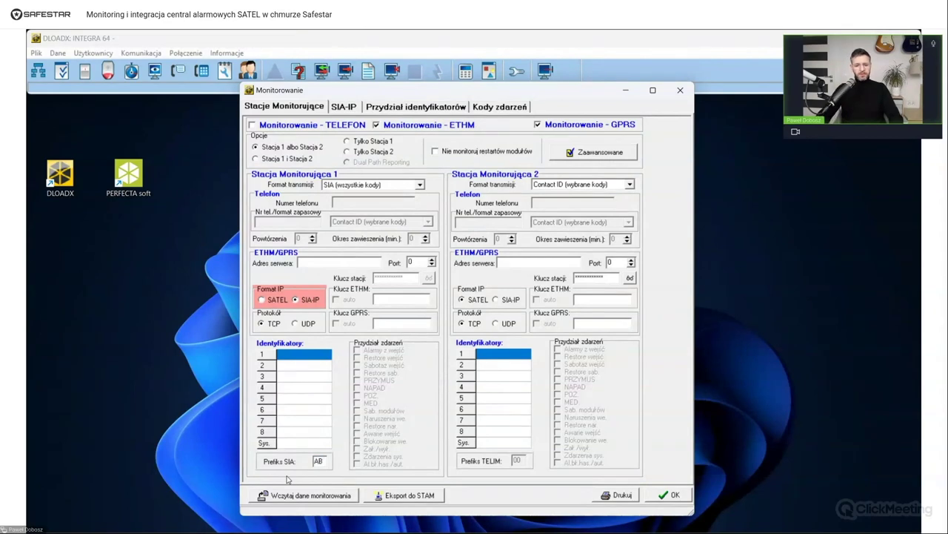
{"action": "left_click", "coordinate": [304, 354]}
{"action": "type", "text": "1234"}
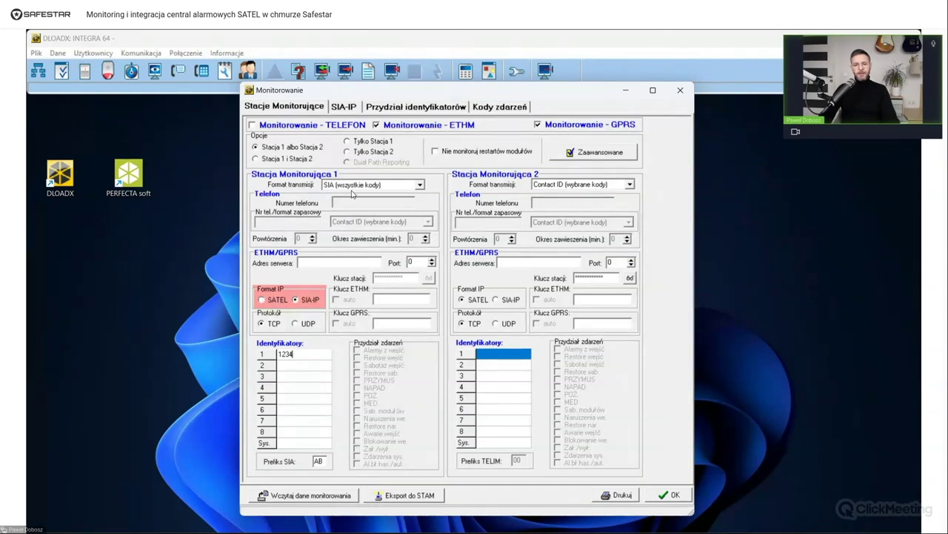
Step: Copy identifier 1 to the system identifier and set Stacja 1's test transmission interval to 30 minutes
{"action": "left_click", "coordinate": [500, 108]}
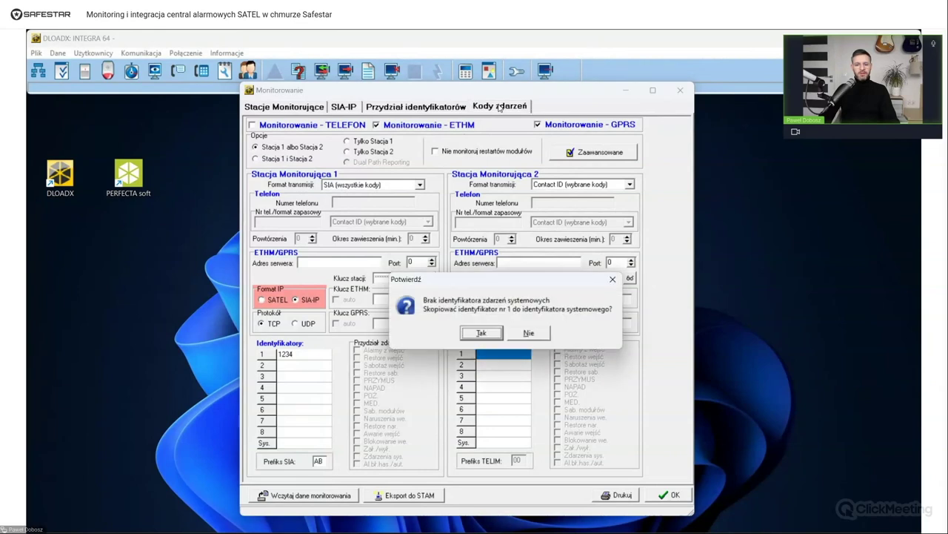
{"action": "left_click", "coordinate": [483, 334]}
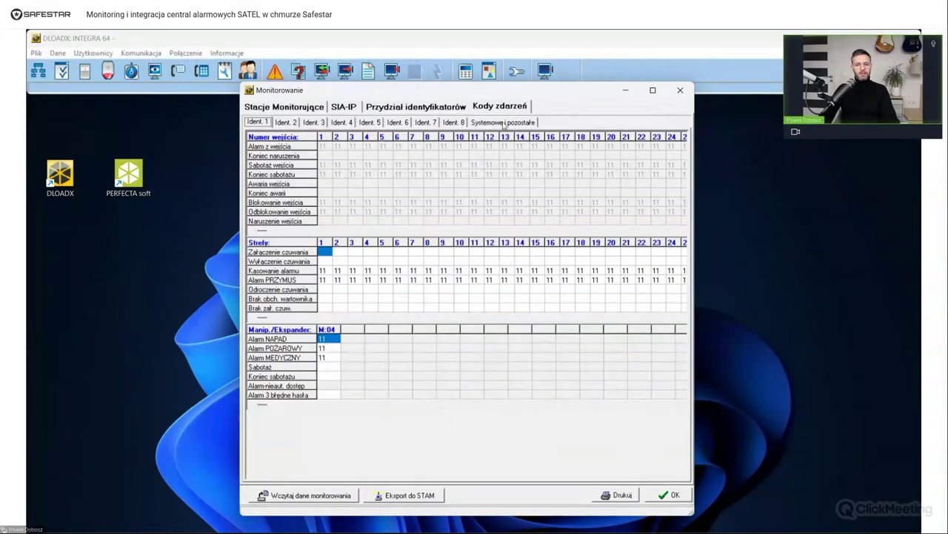
{"action": "left_click", "coordinate": [504, 122]}
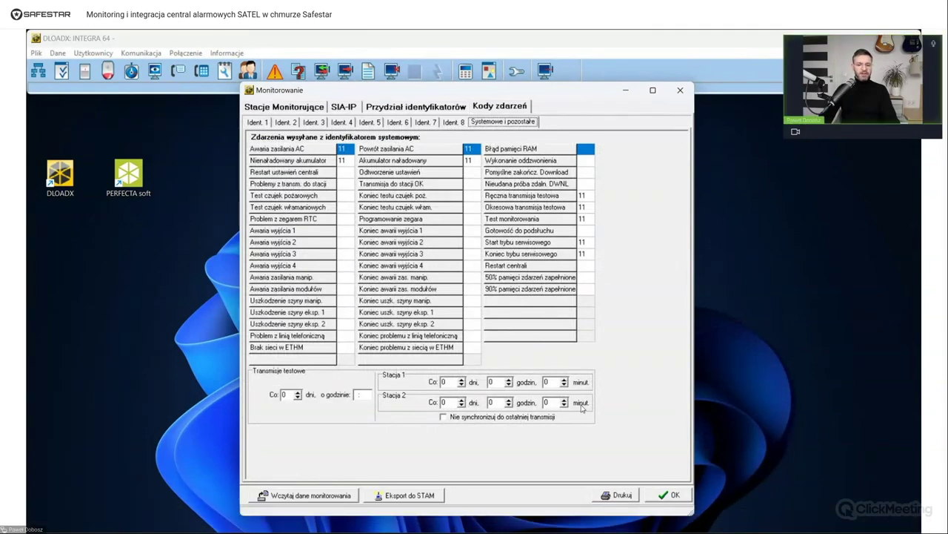
{"action": "left_click", "coordinate": [553, 382]}
{"action": "type", "text": "30"}
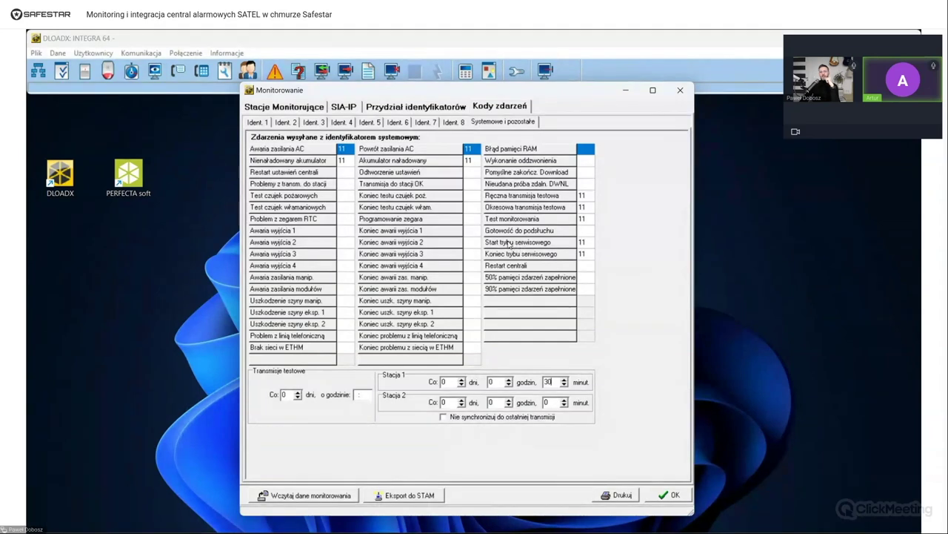
Step: Return to the monitoring stations settings and review the advanced SIA options, closing them without changes
{"action": "left_click", "coordinate": [269, 111]}
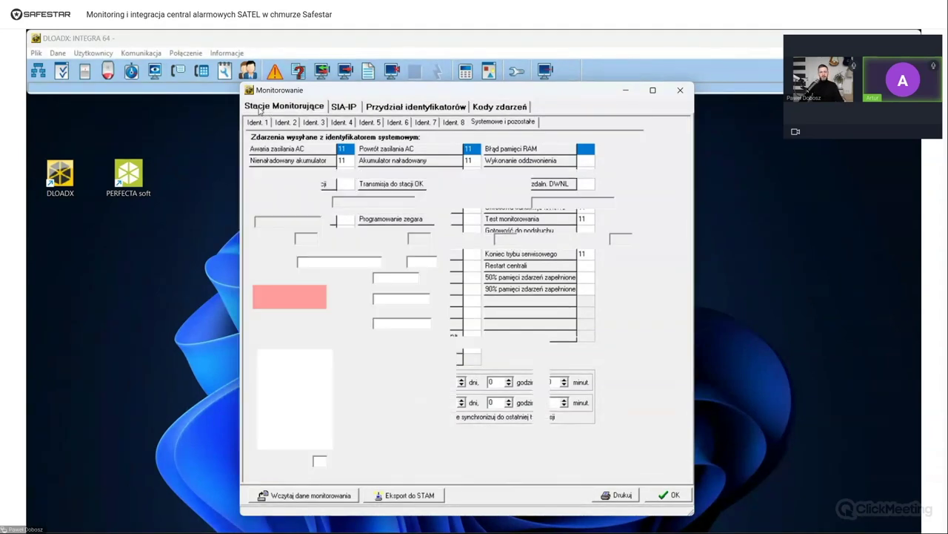
{"action": "left_click", "coordinate": [592, 152]}
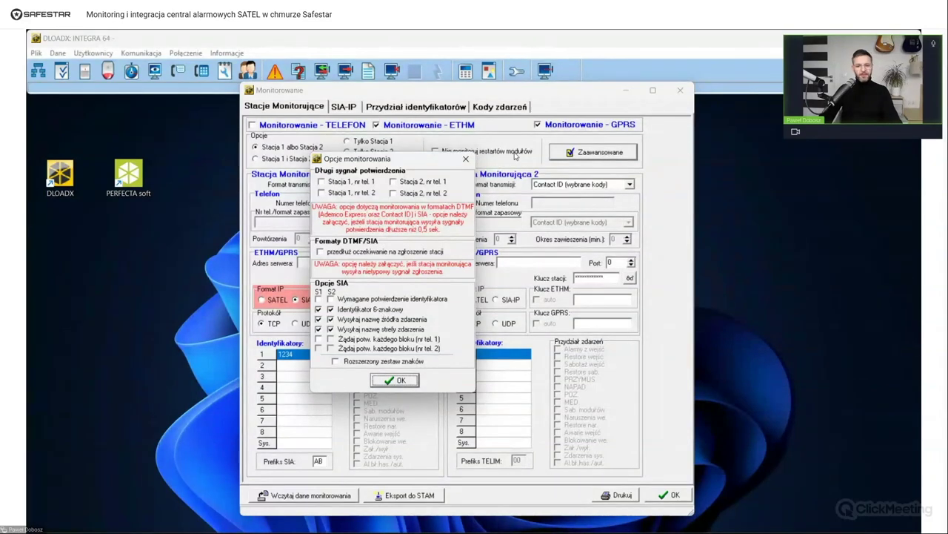
{"action": "left_click", "coordinate": [464, 161]}
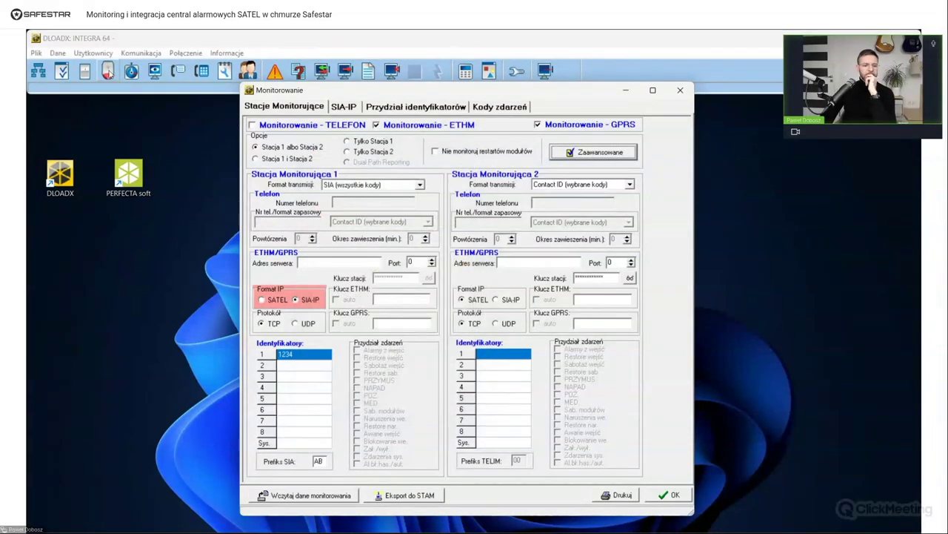
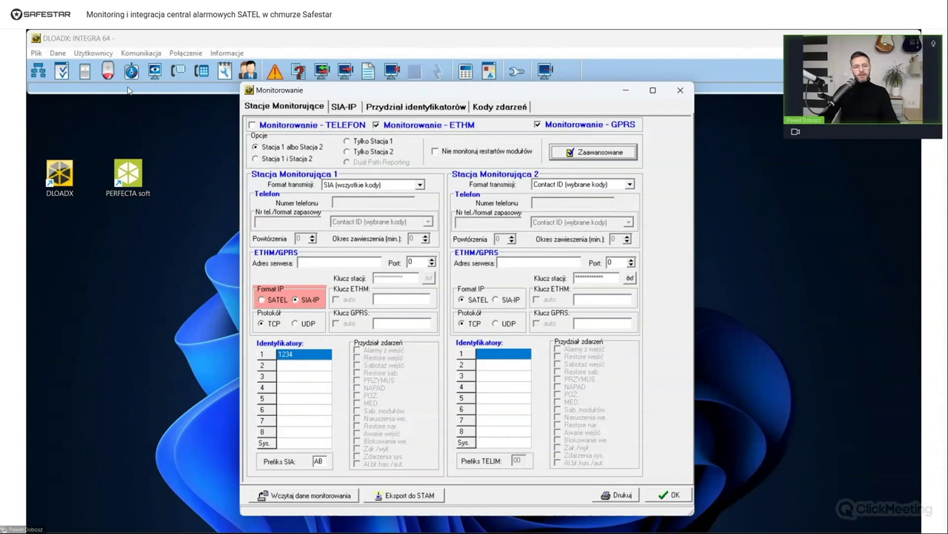
Step: Open the ETHM module's settings in the panel's hardware structure and examine the DNS server address
{"action": "left_click", "coordinate": [38, 71]}
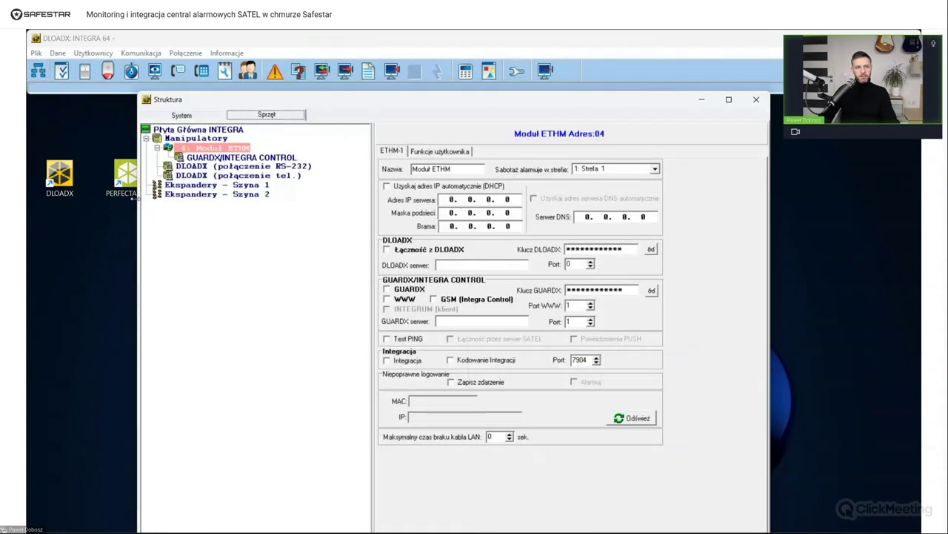
{"action": "left_click", "coordinate": [215, 152]}
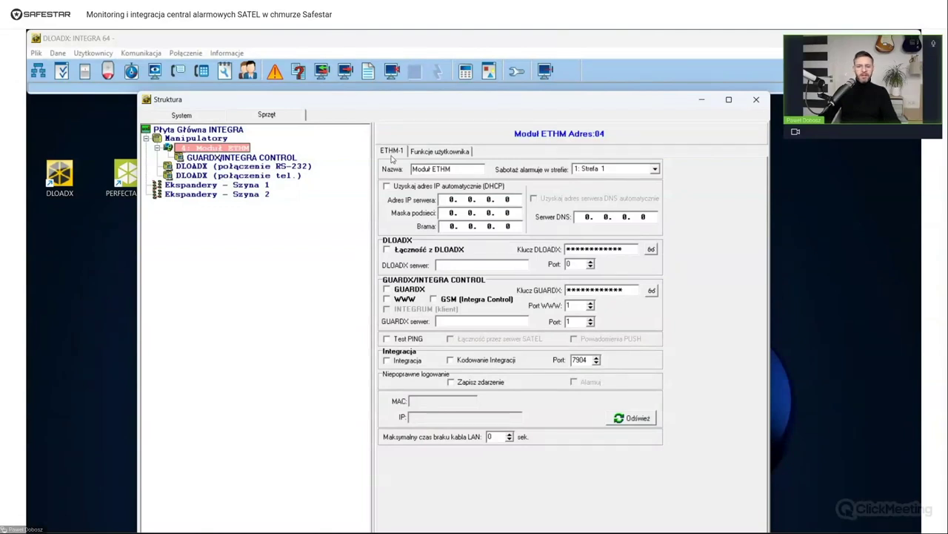
{"action": "left_click_drag", "start_coordinate": [581, 216], "coordinate": [652, 218]}
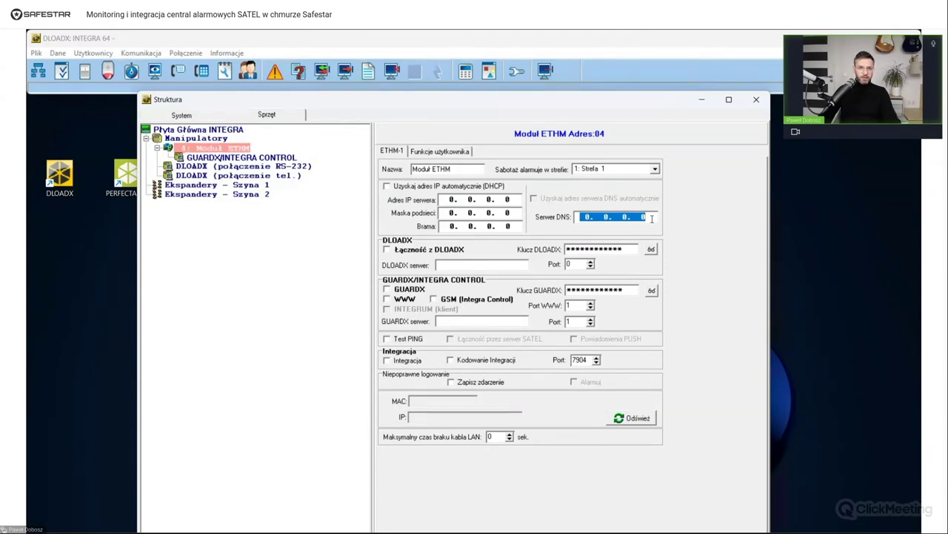
{"action": "left_click_drag", "start_coordinate": [652, 218], "coordinate": [579, 222]}
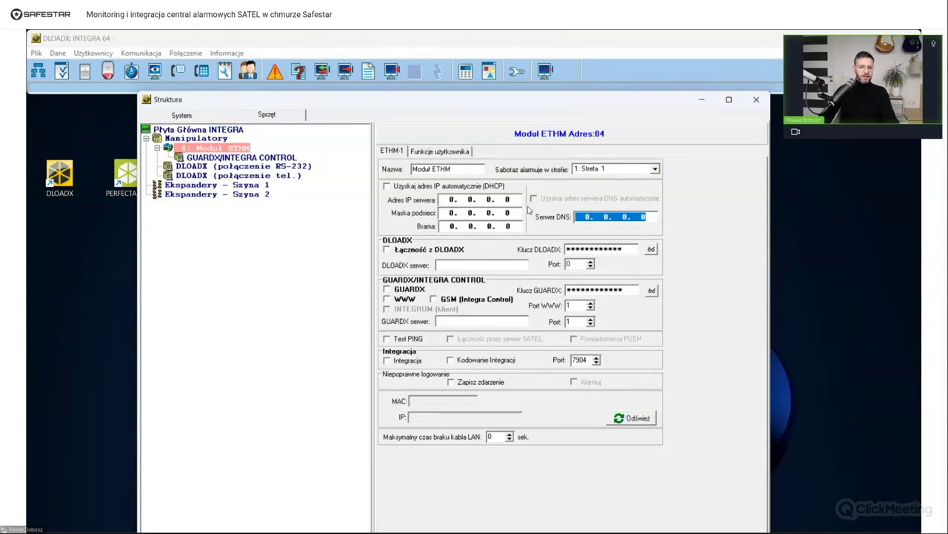
{"action": "left_click_drag", "start_coordinate": [580, 217], "coordinate": [665, 226]}
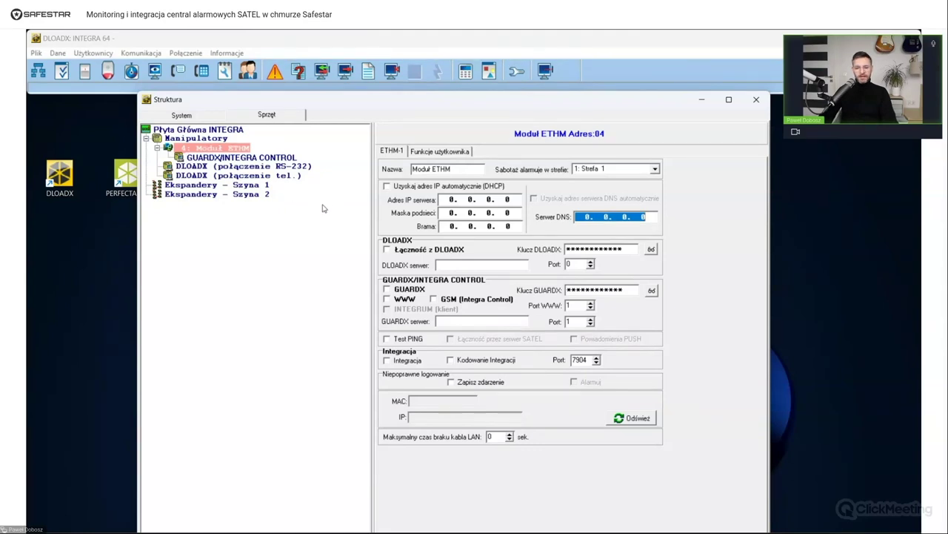
Step: Enable Integracja on the ETHM module and set its integration port to 37904
{"action": "left_click", "coordinate": [387, 361]}
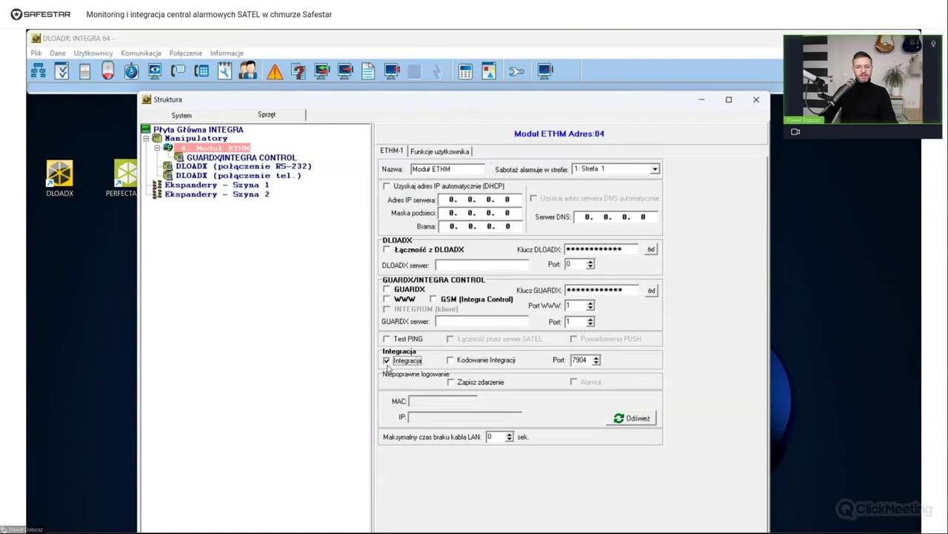
{"action": "double_click", "coordinate": [584, 359]}
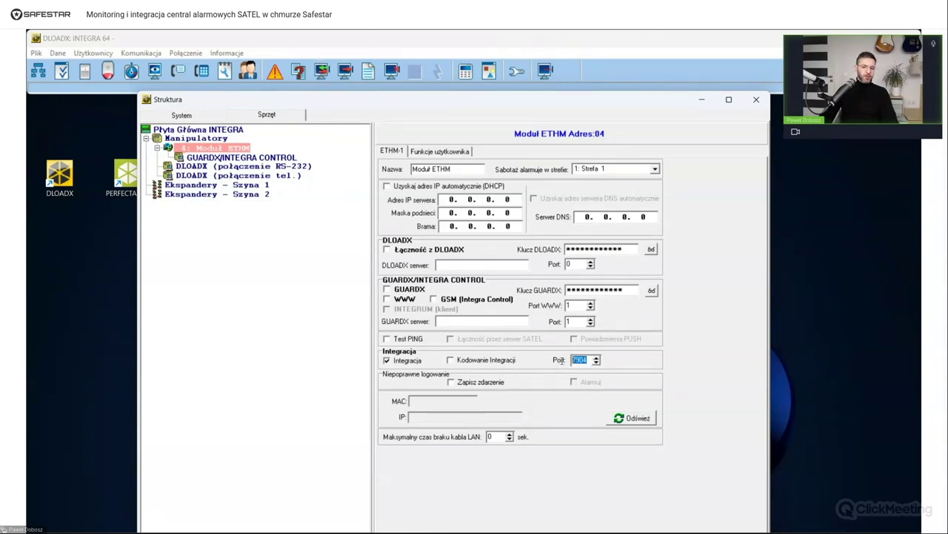
{"action": "left_click", "coordinate": [575, 359]}
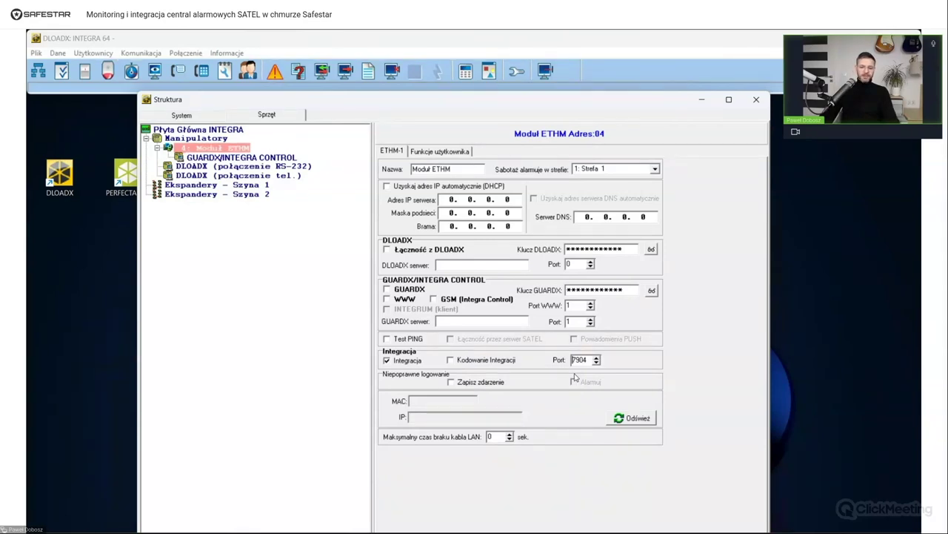
{"action": "left_click", "coordinate": [573, 362]}
{"action": "type", "text": "3"}
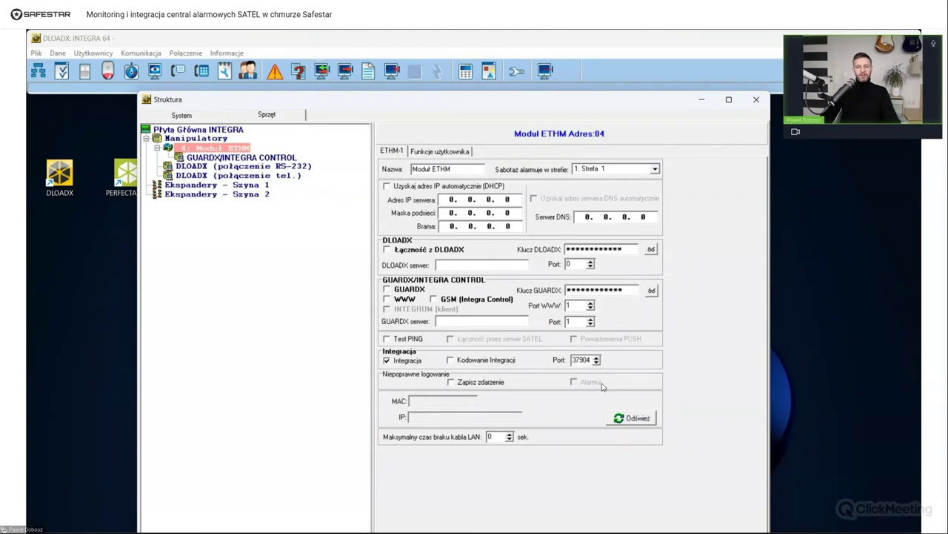
Step: Set the ETHM module's integration port to 47904 and enable automatic IP address assignment through DHCP
{"action": "key", "text": "BackSpace"}
{"action": "type", "text": "4"}
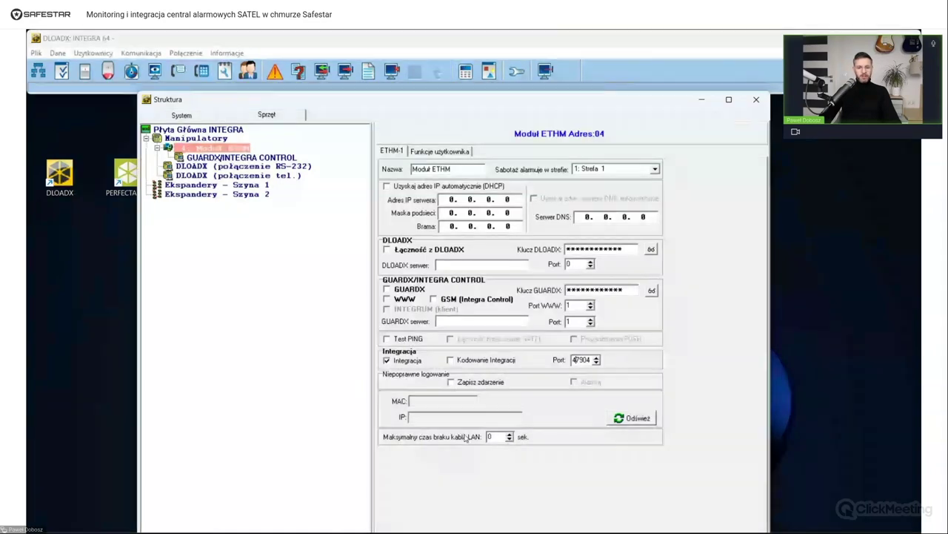
{"action": "left_click", "coordinate": [416, 400]}
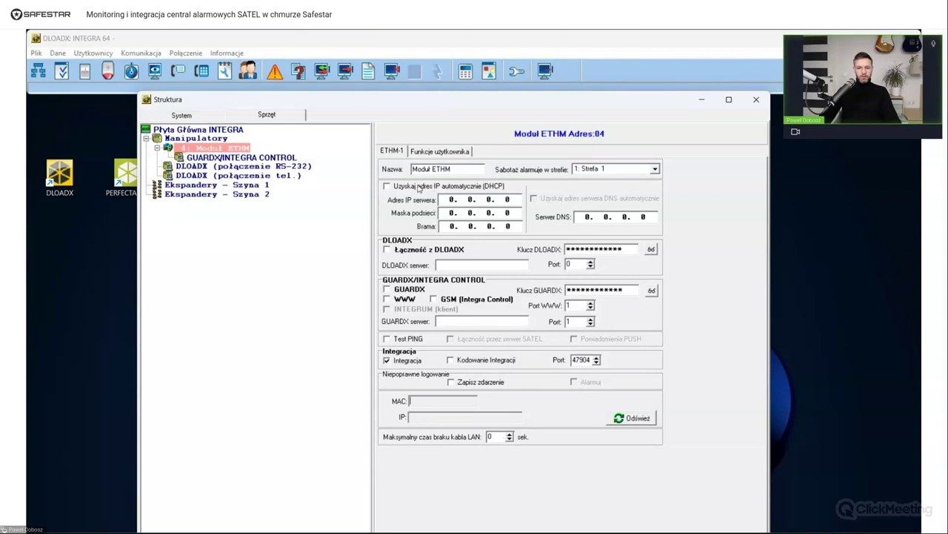
{"action": "left_click", "coordinate": [496, 190]}
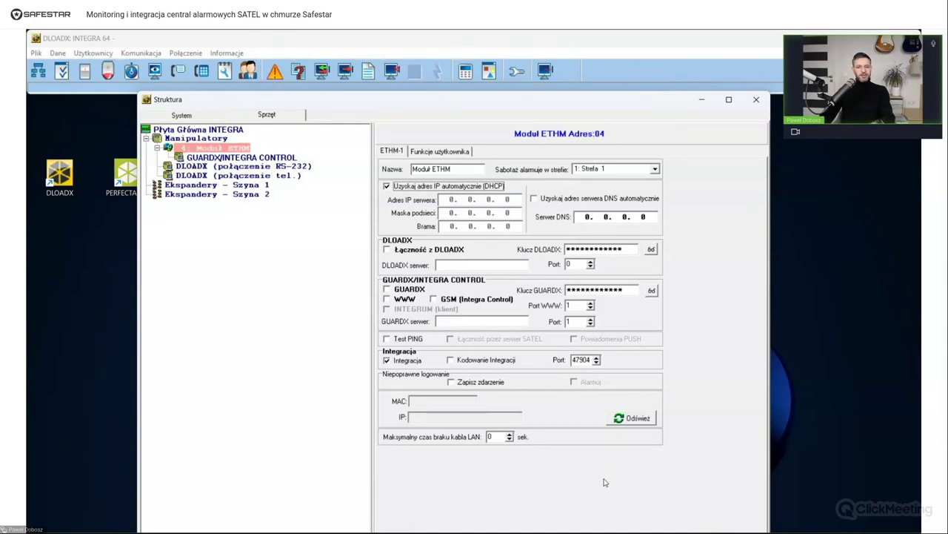
Step: Close the hardware structure window and exit DLOADX
{"action": "left_click", "coordinate": [754, 102]}
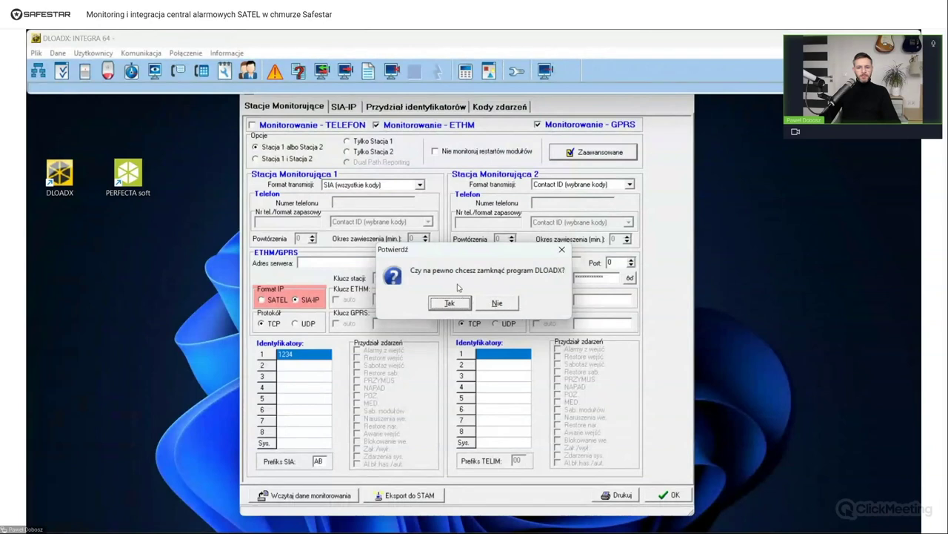
{"action": "left_click", "coordinate": [512, 303]}
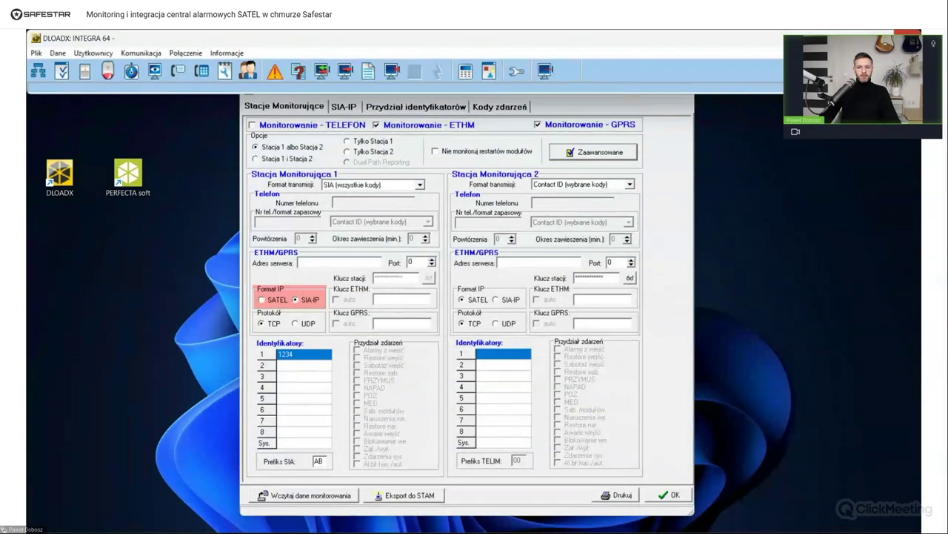
{"action": "key", "text": "alt+F4"}
{"action": "left_click", "coordinate": [466, 304]}
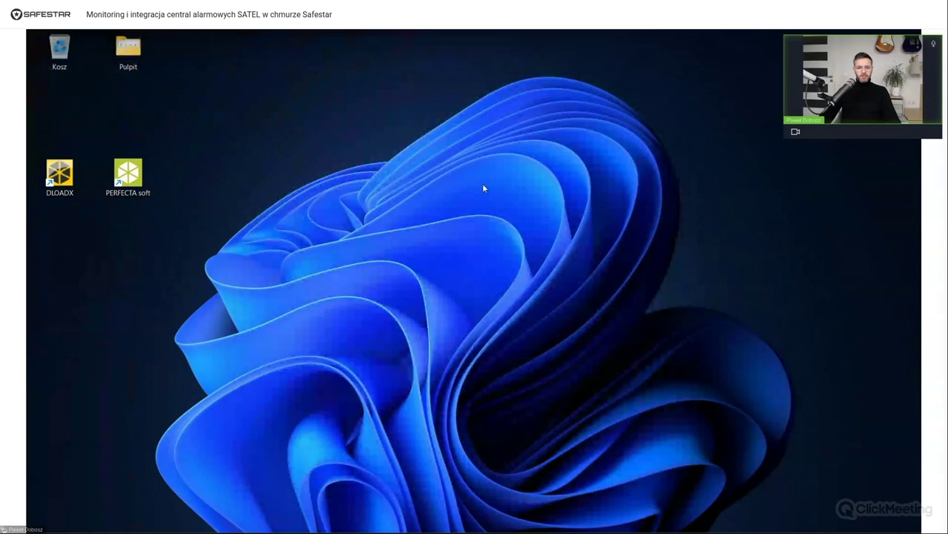
Step: Switch to Safestar in Chrome and examine the SIA DC-09 device's latest records and device type
{"action": "mouse_move", "coordinate": [534, 519]}
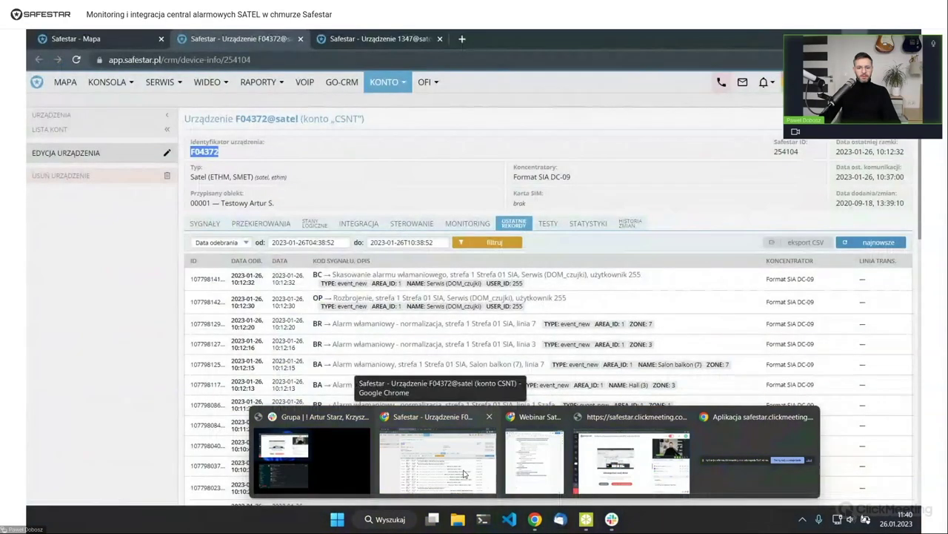
{"action": "left_click", "coordinate": [464, 472]}
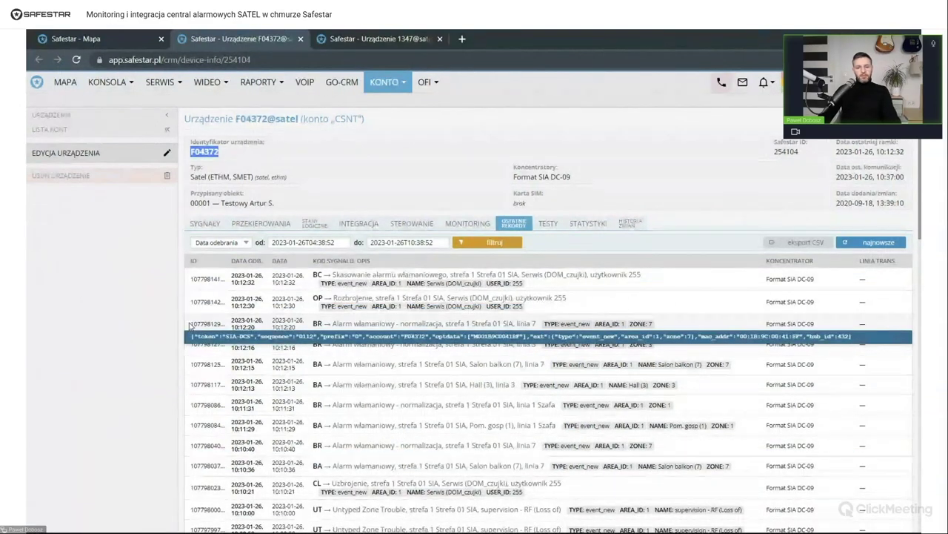
{"action": "mouse_move", "coordinate": [334, 361]}
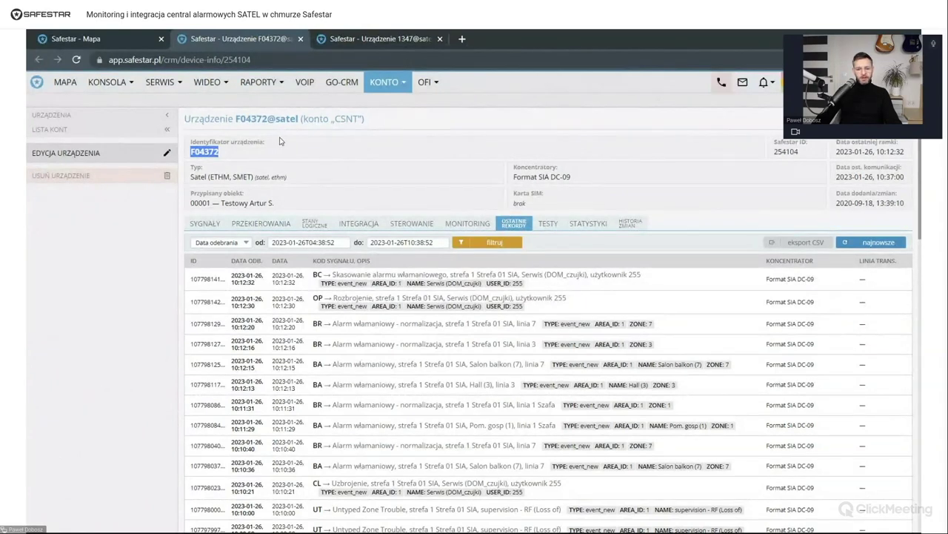
{"action": "left_click_drag", "start_coordinate": [195, 176], "coordinate": [222, 177]}
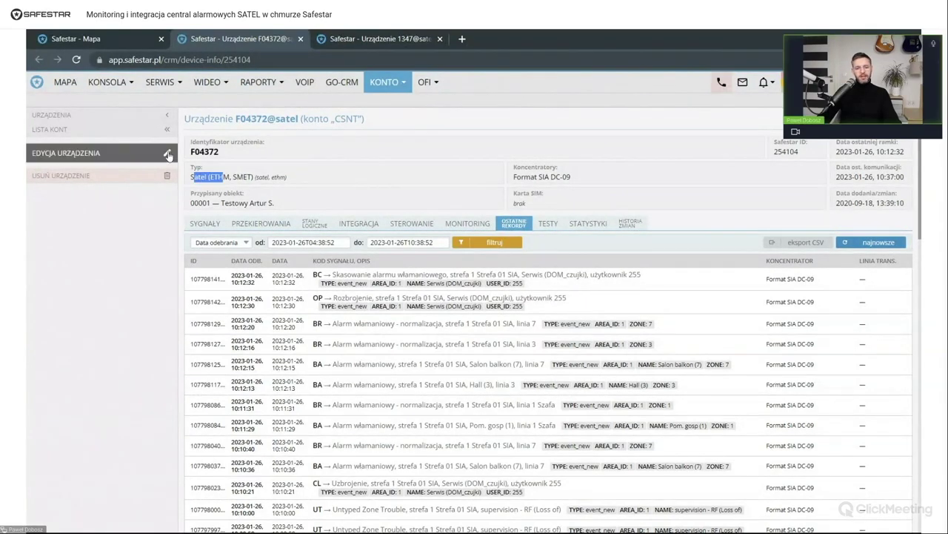
Step: Review the device type, identifier and concentrator in the SIA DC-09 device's edit form, leaving it without saving
{"action": "left_click", "coordinate": [168, 154]}
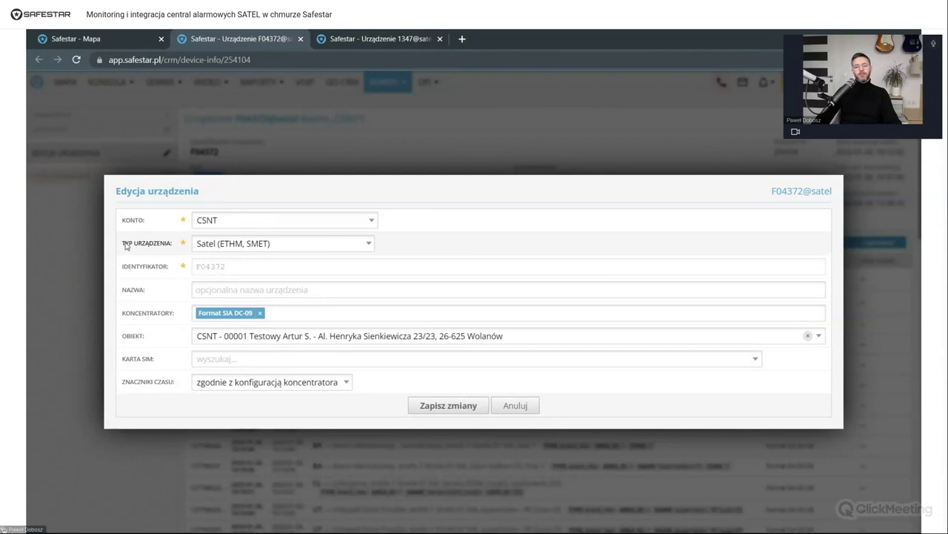
{"action": "left_click", "coordinate": [267, 245]}
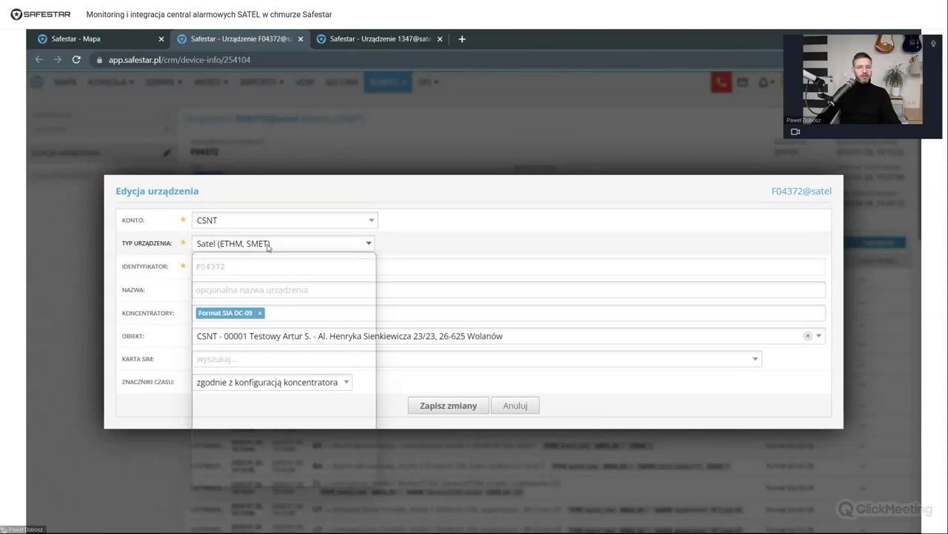
{"action": "left_click", "coordinate": [268, 245]}
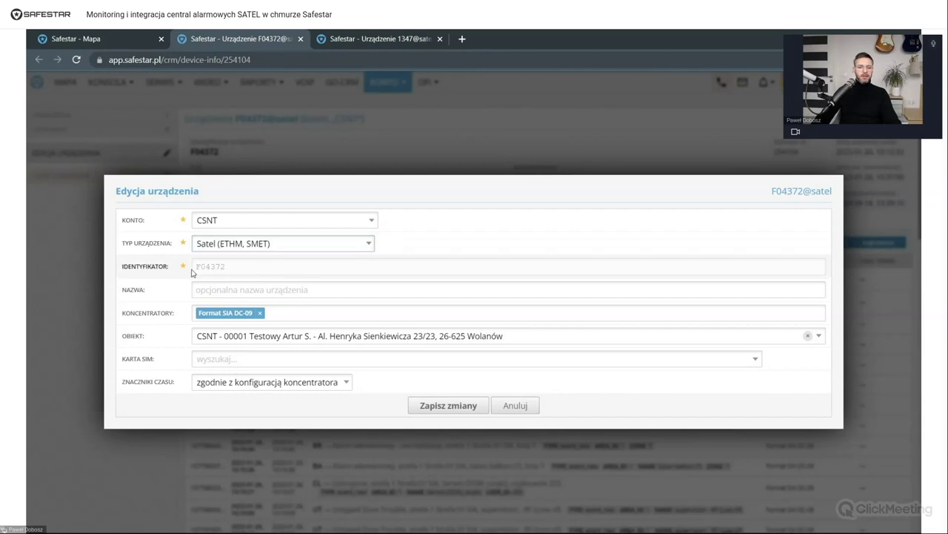
{"action": "left_click_drag", "start_coordinate": [191, 269], "coordinate": [223, 289]}
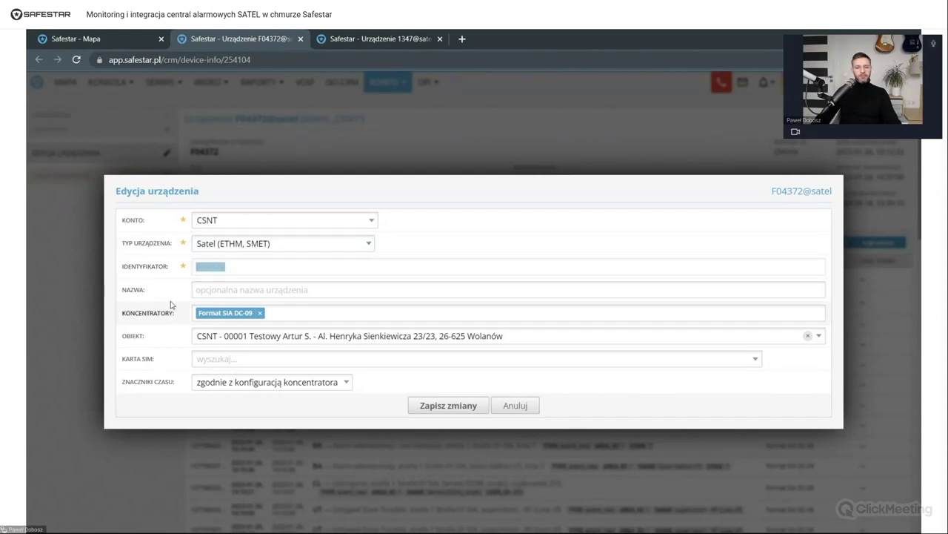
{"action": "left_click_drag", "start_coordinate": [228, 269], "coordinate": [195, 269]}
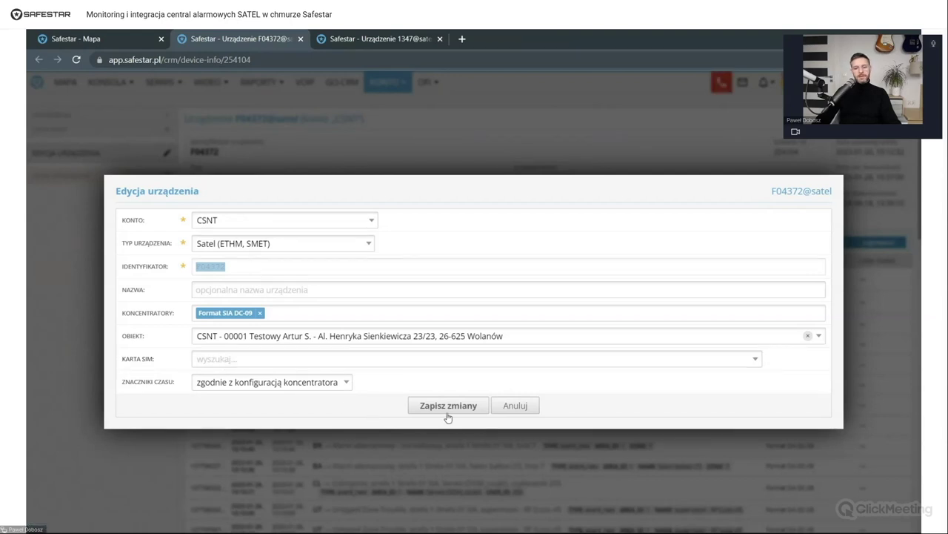
{"action": "left_click", "coordinate": [512, 404]}
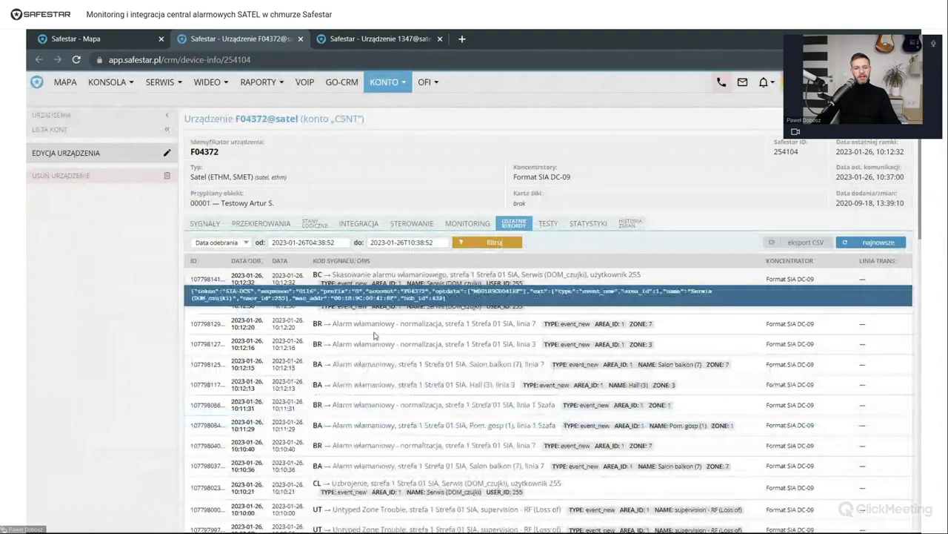
Step: Inspect the SIA DC-09 device's signal profile and recheck its edit form, cancelling without changes
{"action": "mouse_move", "coordinate": [363, 357]}
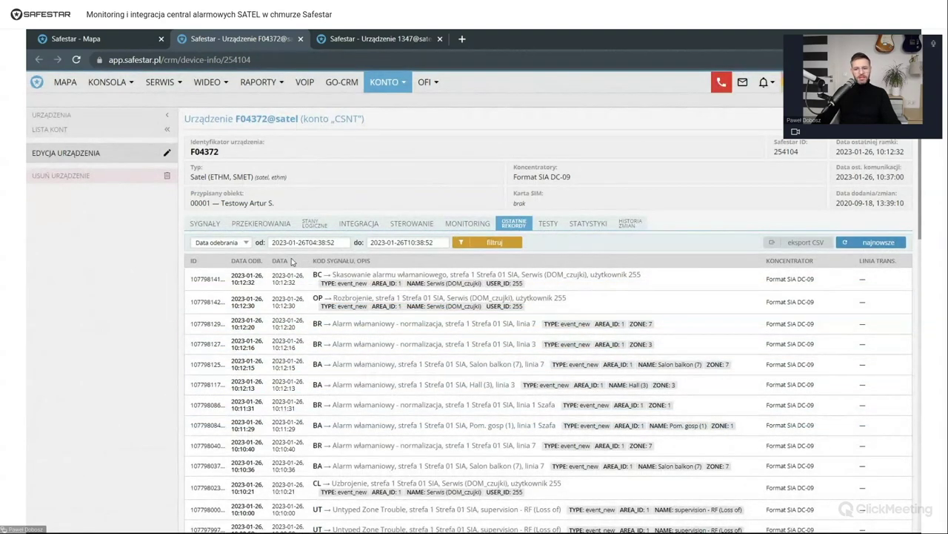
{"action": "mouse_move", "coordinate": [242, 315]}
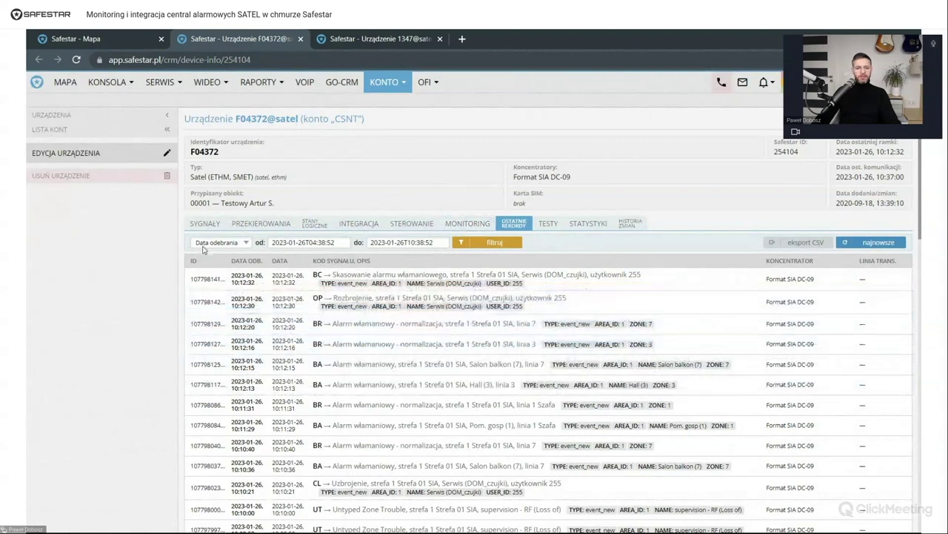
{"action": "left_click", "coordinate": [206, 223]}
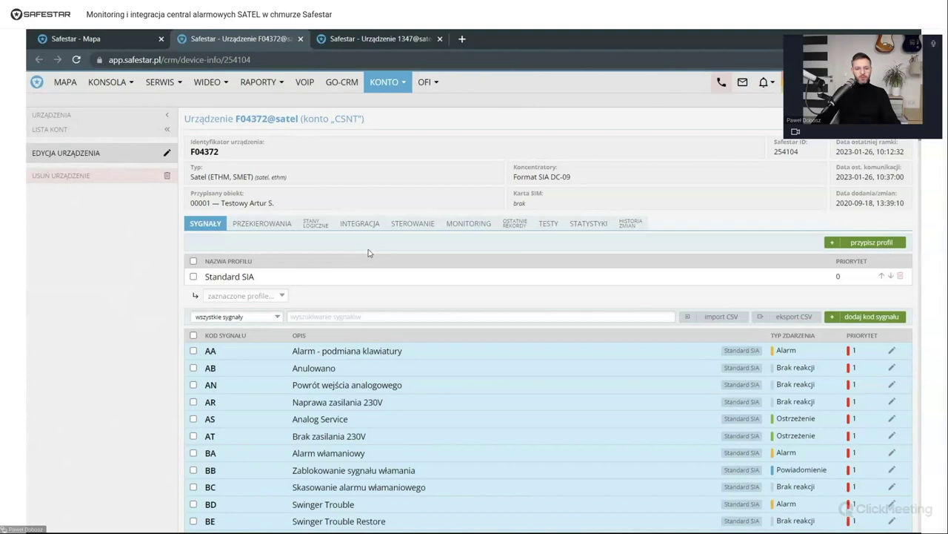
{"action": "left_click", "coordinate": [166, 152]}
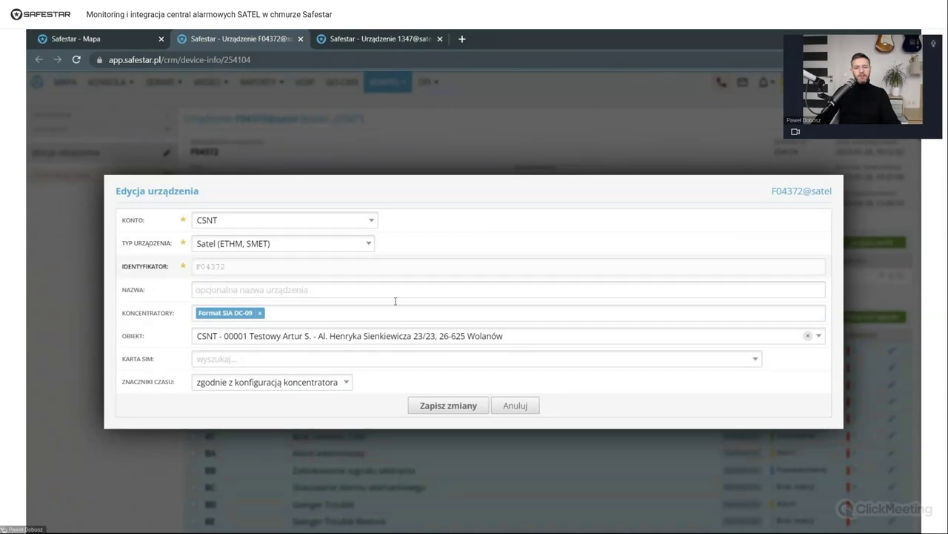
{"action": "left_click", "coordinate": [504, 409]}
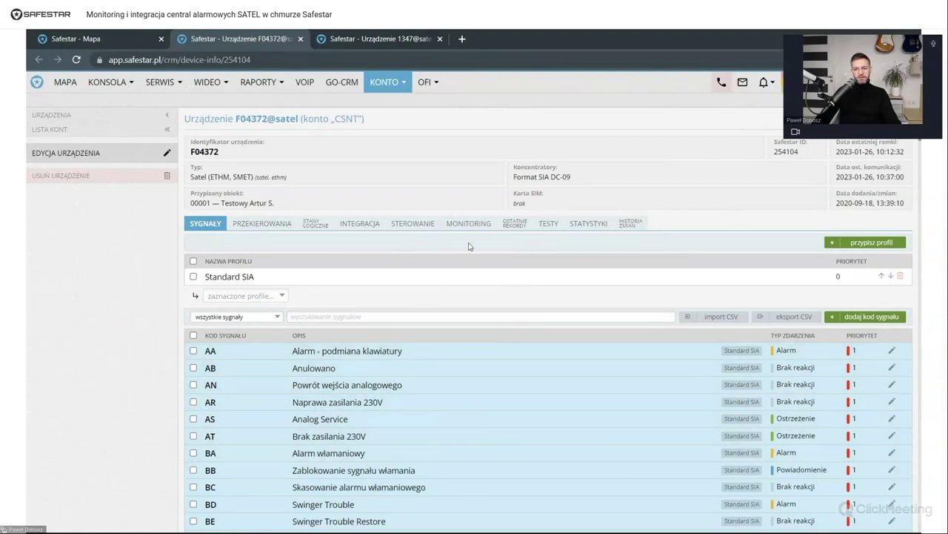
Step: Compare the SIA DC-09 device's latest records with its signal code list and examine the raw event data
{"action": "left_click", "coordinate": [512, 223]}
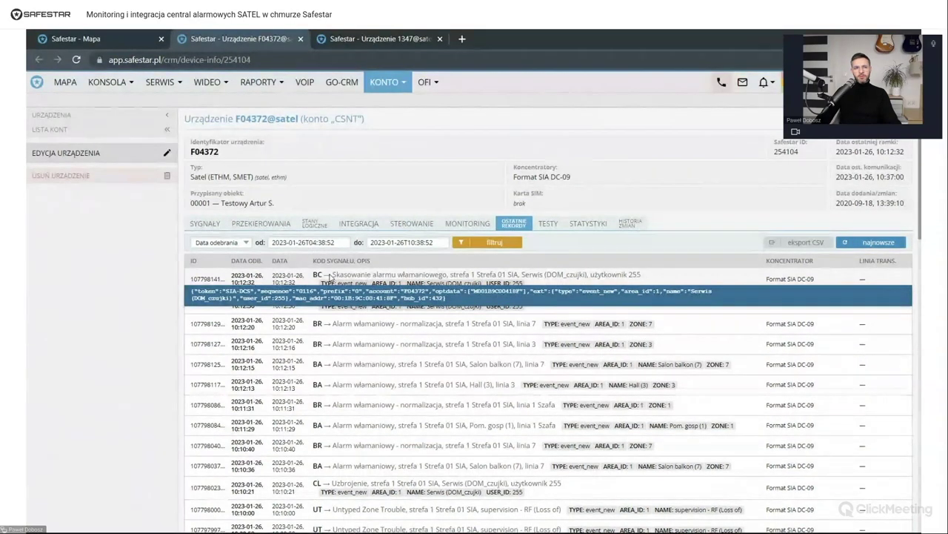
{"action": "left_click", "coordinate": [205, 223]}
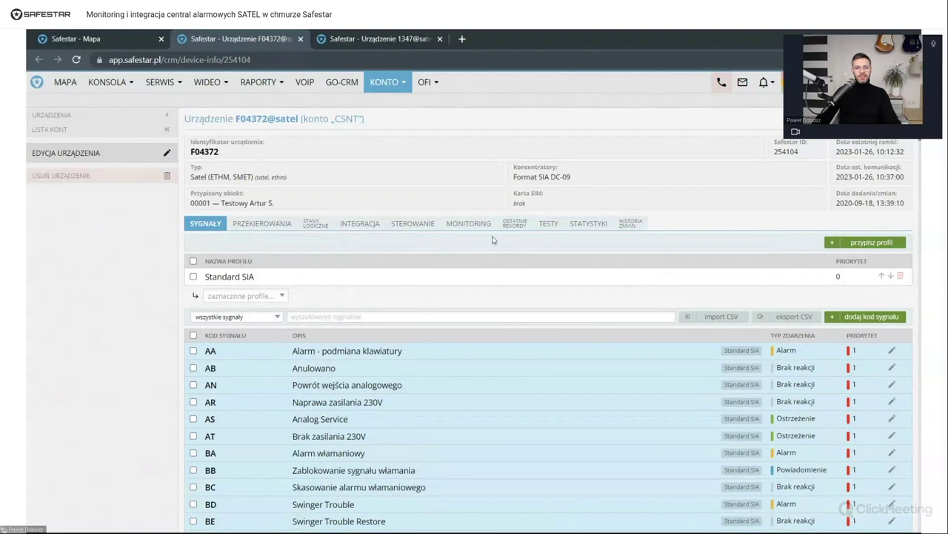
{"action": "left_click", "coordinate": [513, 226]}
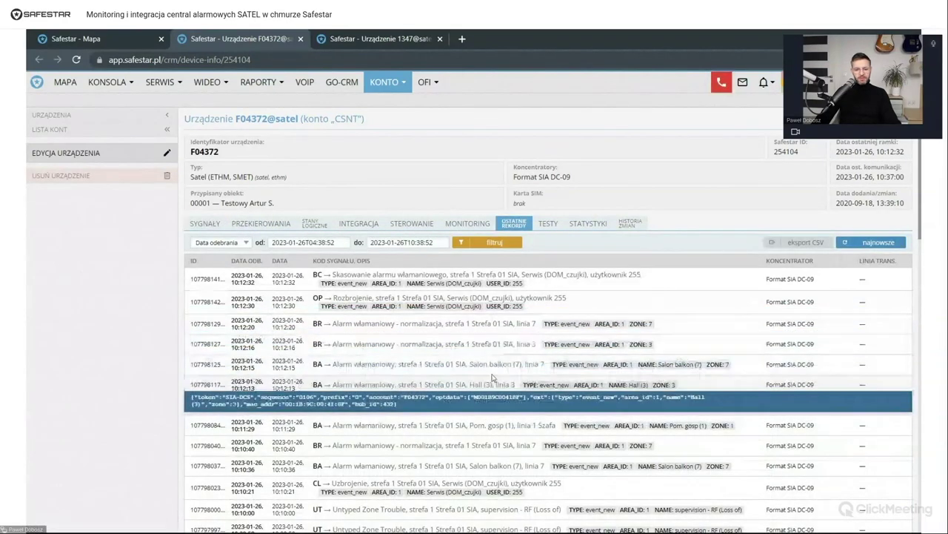
{"action": "mouse_move", "coordinate": [376, 333]}
{"action": "mouse_move", "coordinate": [306, 378]}
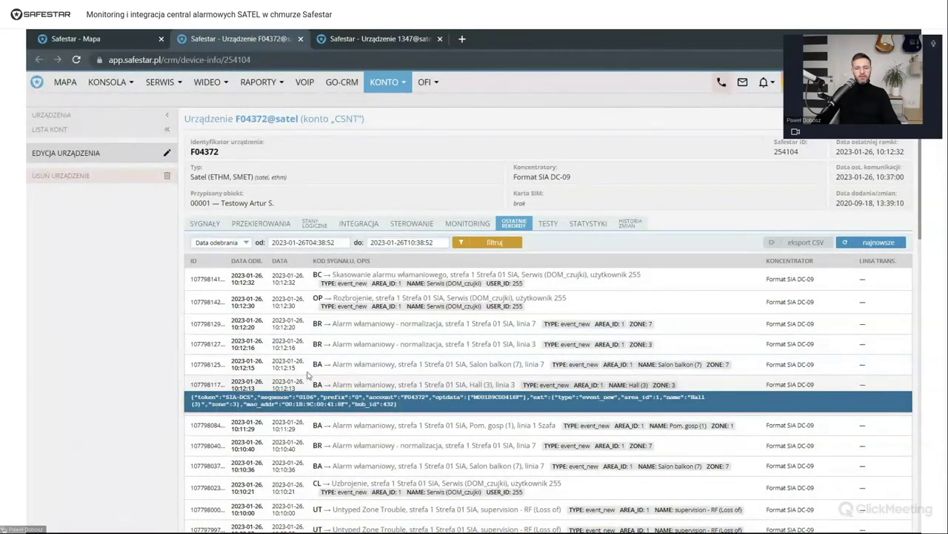
{"action": "mouse_move", "coordinate": [314, 330]}
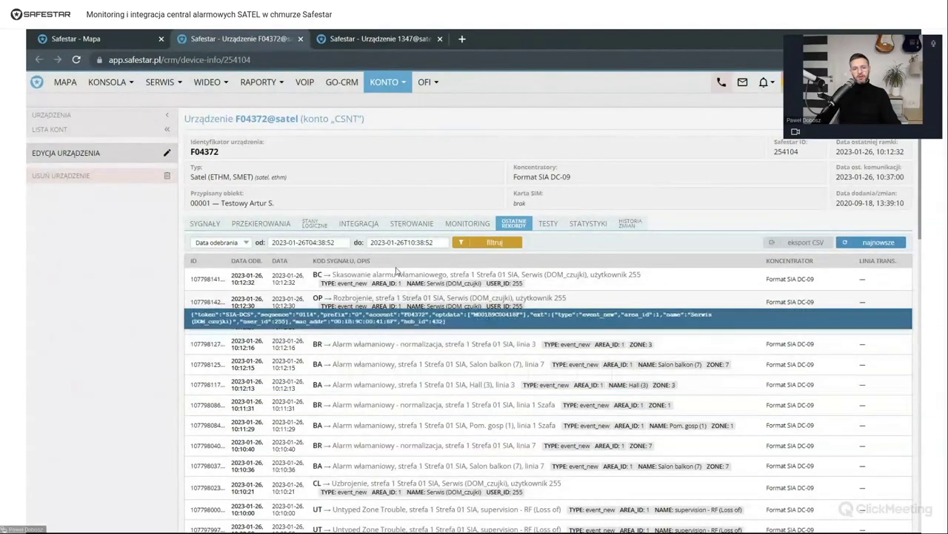
Step: Switch to the SMET DMSI device's page and examine the signal profiles assigned to it
{"action": "left_click", "coordinate": [364, 42]}
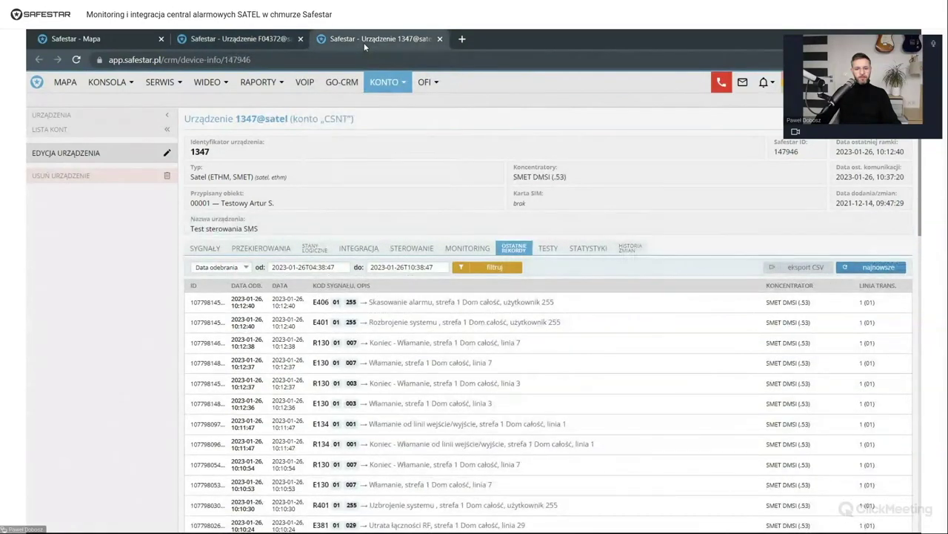
{"action": "left_click", "coordinate": [205, 248]}
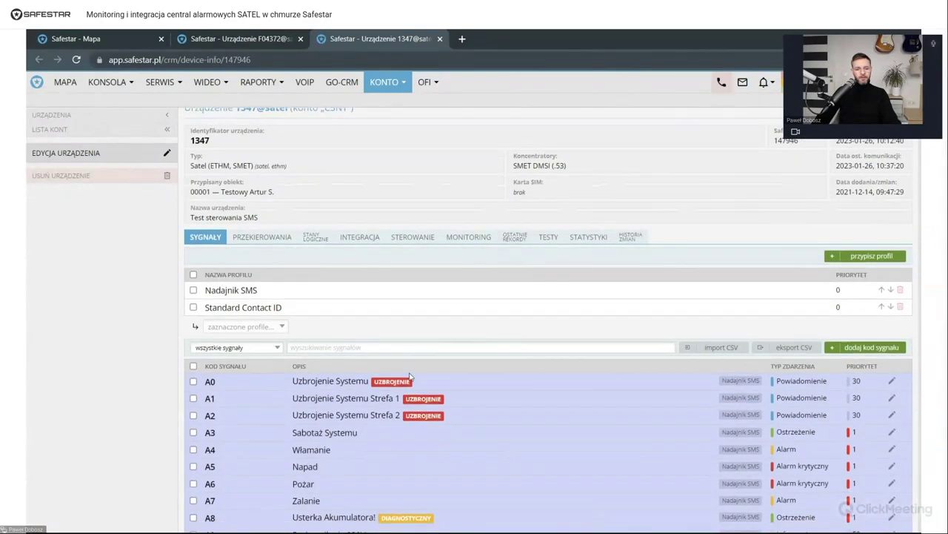
{"action": "scroll", "coordinate": [422, 374], "scroll_direction": "down", "scroll_amount": 5}
{"action": "scroll", "coordinate": [235, 314], "scroll_direction": "up", "scroll_amount": 5}
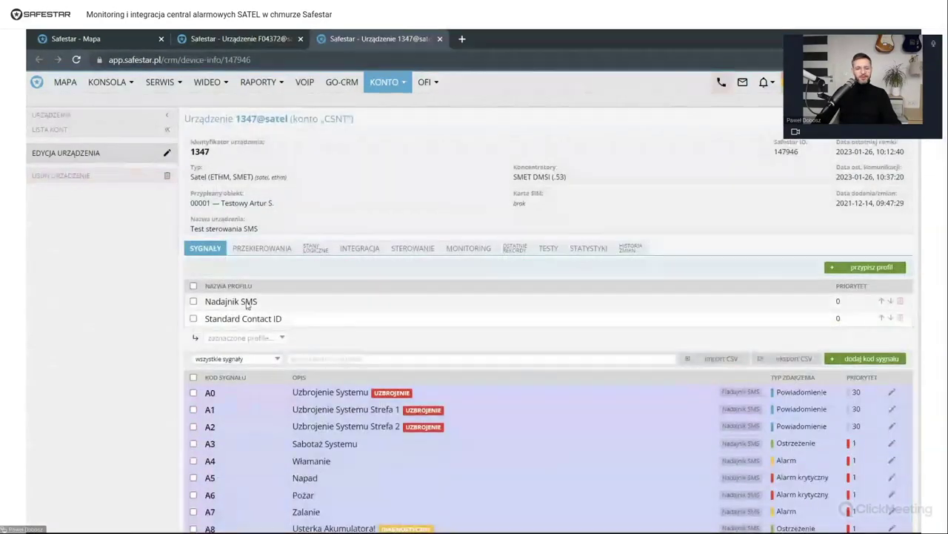
Step: Examine the SMET DMSI device's Contact ID signal codes, with their descriptions, event types and priorities
{"action": "scroll", "coordinate": [491, 321], "scroll_direction": "down", "scroll_amount": 13}
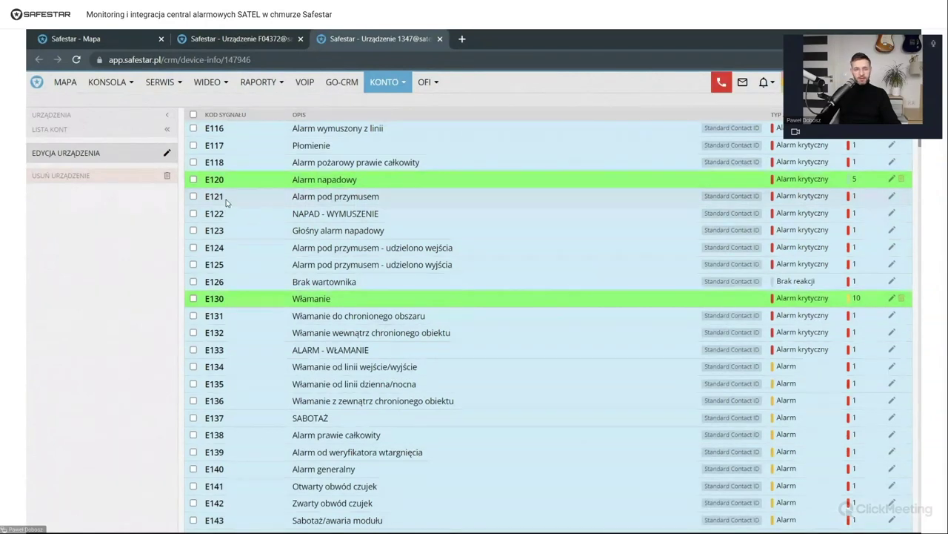
{"action": "scroll", "coordinate": [265, 201], "scroll_direction": "down", "scroll_amount": 2}
{"action": "scroll", "coordinate": [351, 237], "scroll_direction": "up", "scroll_amount": 1}
{"action": "scroll", "coordinate": [350, 238], "scroll_direction": "up", "scroll_amount": 2}
{"action": "scroll", "coordinate": [370, 244], "scroll_direction": "down", "scroll_amount": 6}
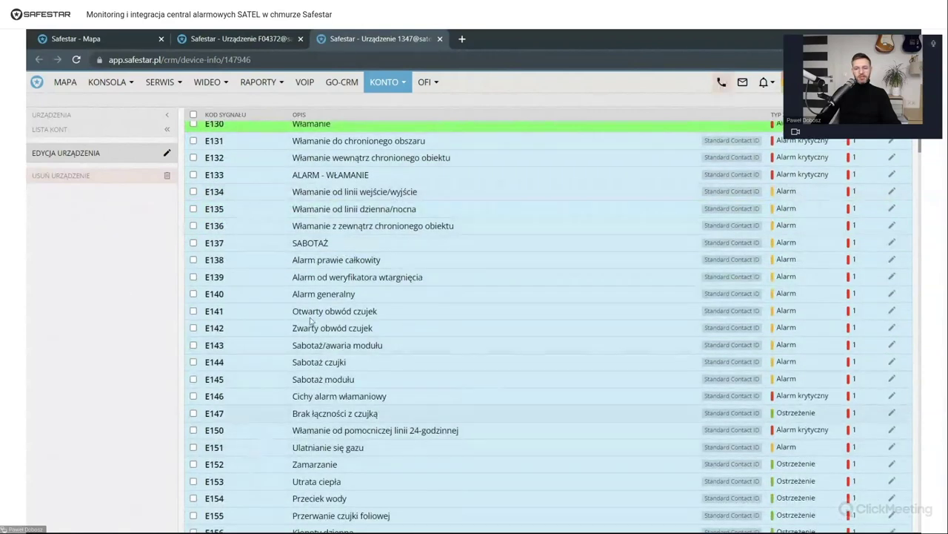
{"action": "scroll", "coordinate": [314, 331], "scroll_direction": "down", "scroll_amount": 4}
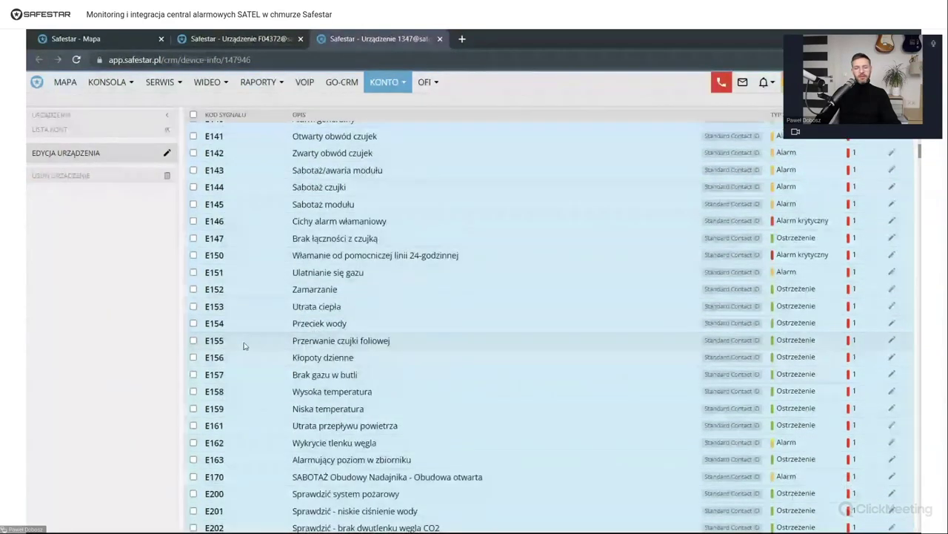
{"action": "scroll", "coordinate": [244, 343], "scroll_direction": "down", "scroll_amount": 1}
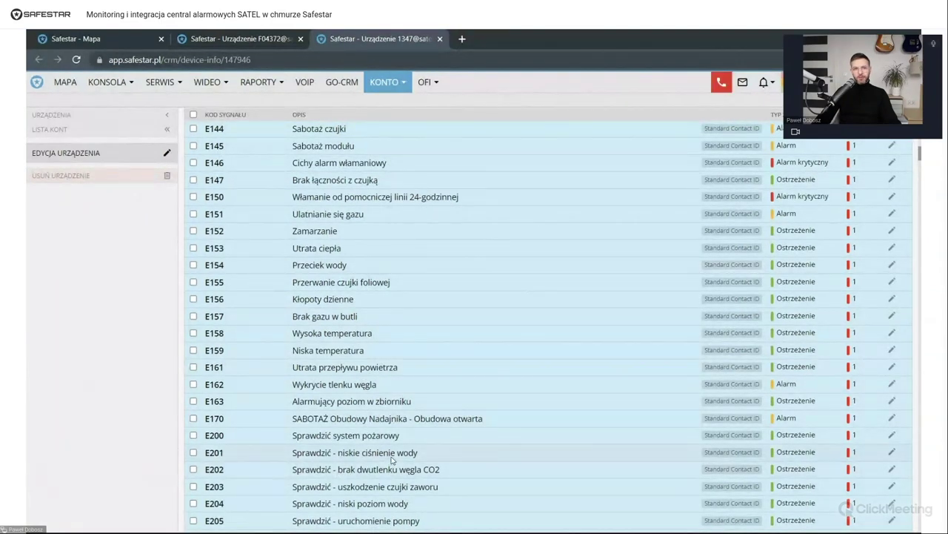
{"action": "scroll", "coordinate": [392, 459], "scroll_direction": "up", "scroll_amount": 6}
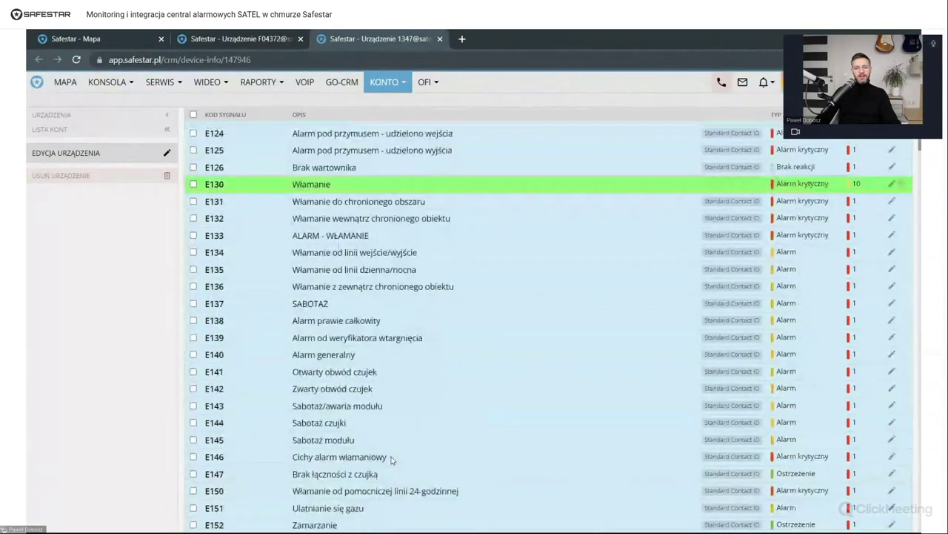
{"action": "scroll", "coordinate": [392, 459], "scroll_direction": "up", "scroll_amount": 10}
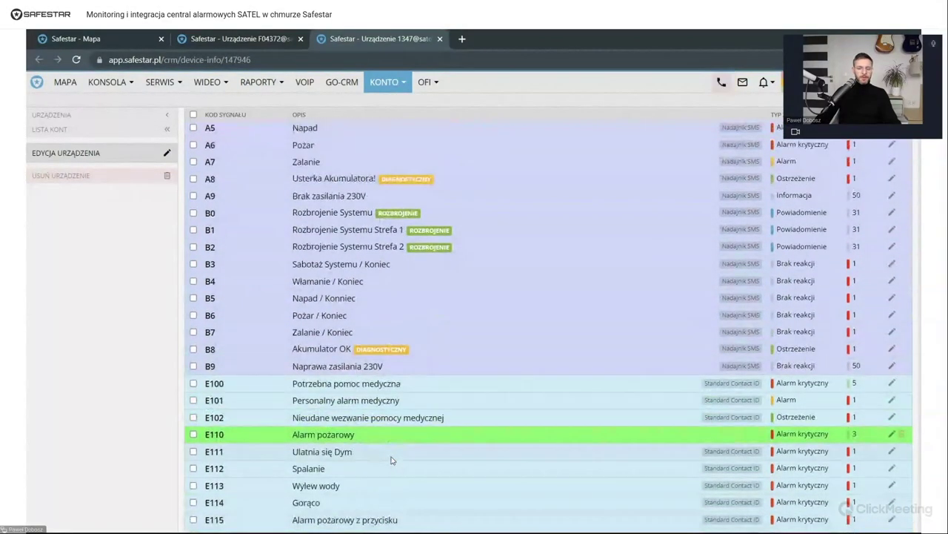
Step: Open the SMET DMSI device's integration settings and inspect the ETHM-1 host and integration port fields, cancelling without changes
{"action": "scroll", "coordinate": [392, 460], "scroll_direction": "up", "scroll_amount": 1}
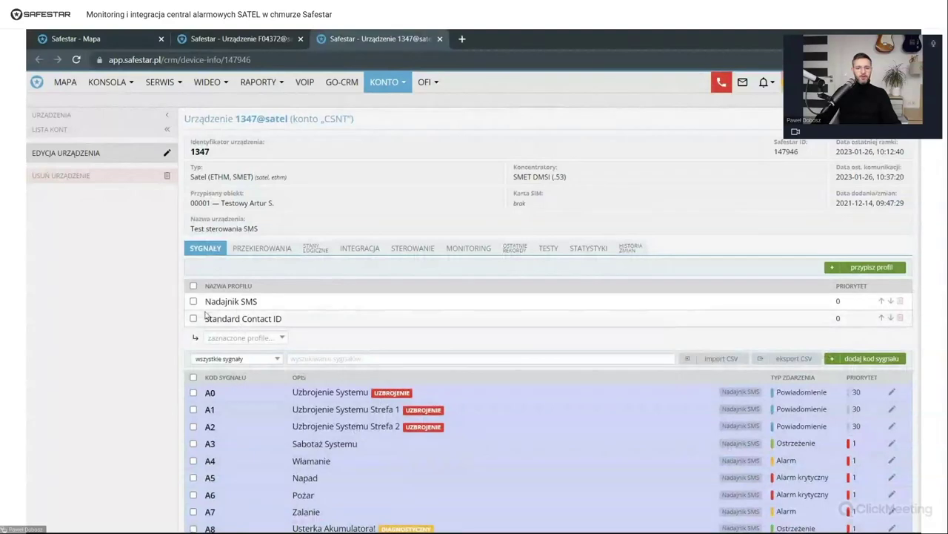
{"action": "left_click", "coordinate": [352, 252]}
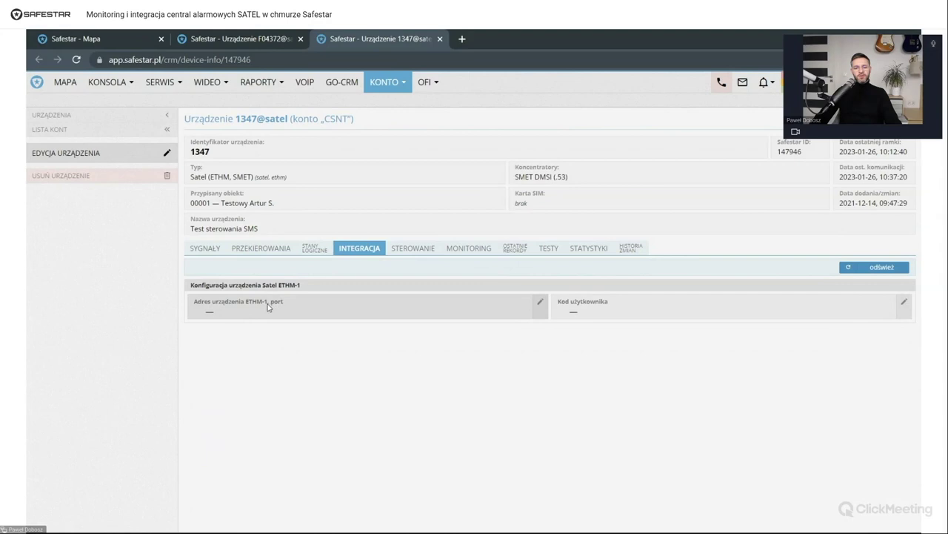
{"action": "left_click", "coordinate": [542, 303]}
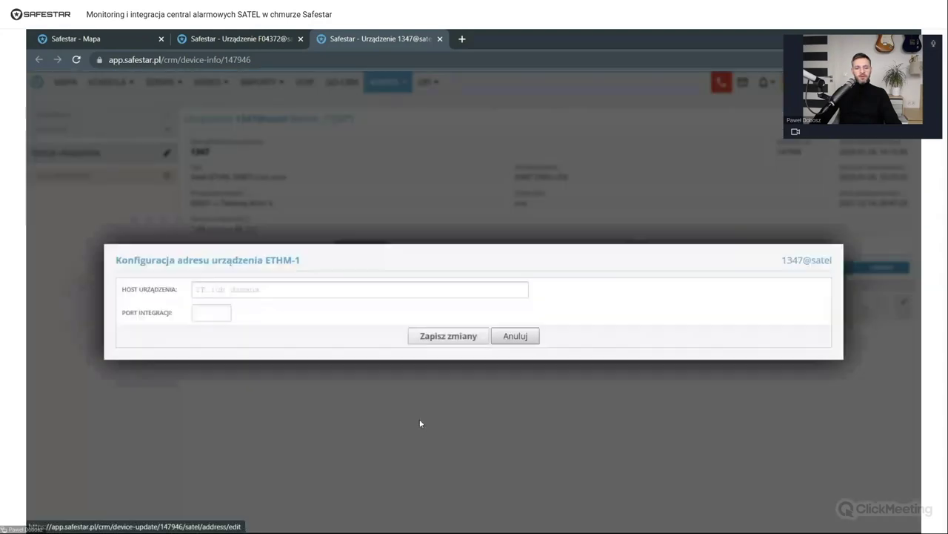
{"action": "left_click", "coordinate": [229, 289]}
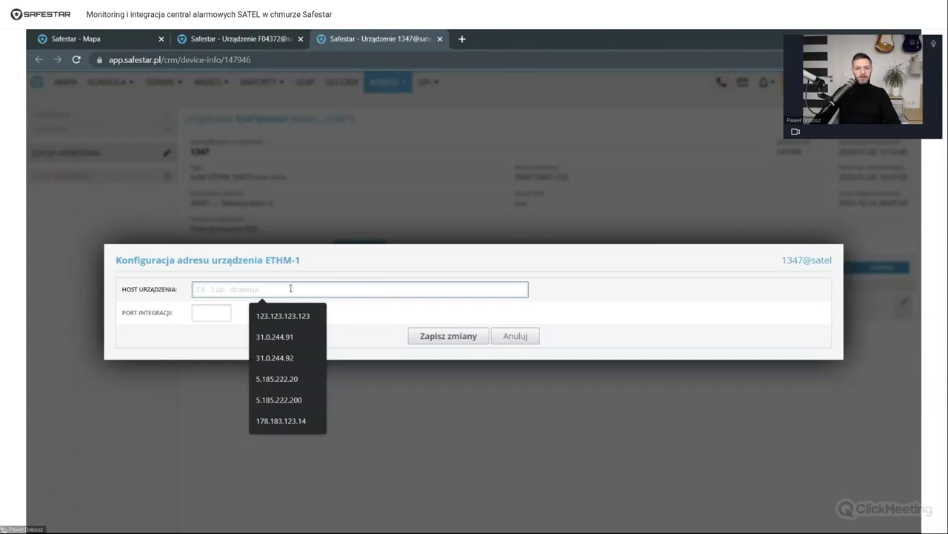
{"action": "left_click", "coordinate": [205, 314]}
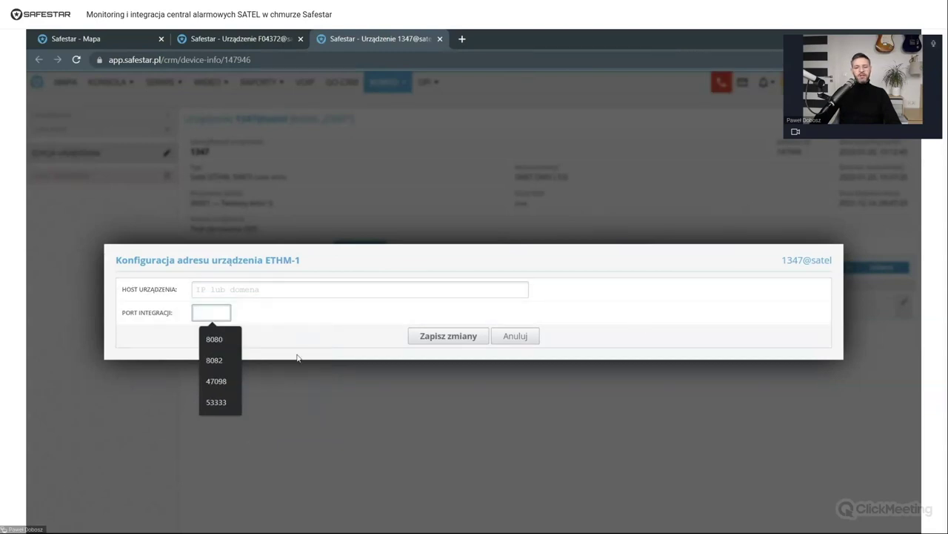
{"action": "left_click", "coordinate": [521, 339]}
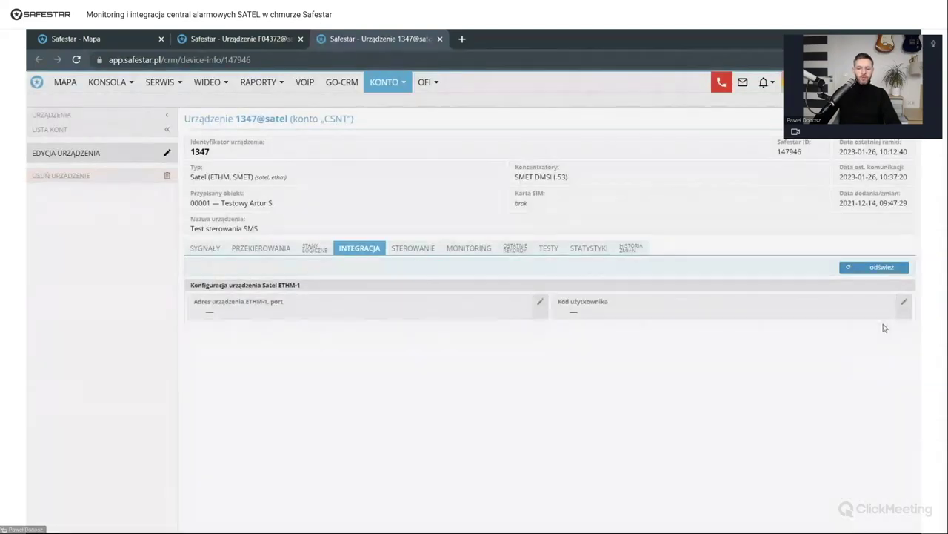
Step: Inspect the user code field in the device's ETHM-1 integration configuration, cancelling without changes
{"action": "left_click", "coordinate": [904, 303]}
{"action": "left_click", "coordinate": [221, 299]}
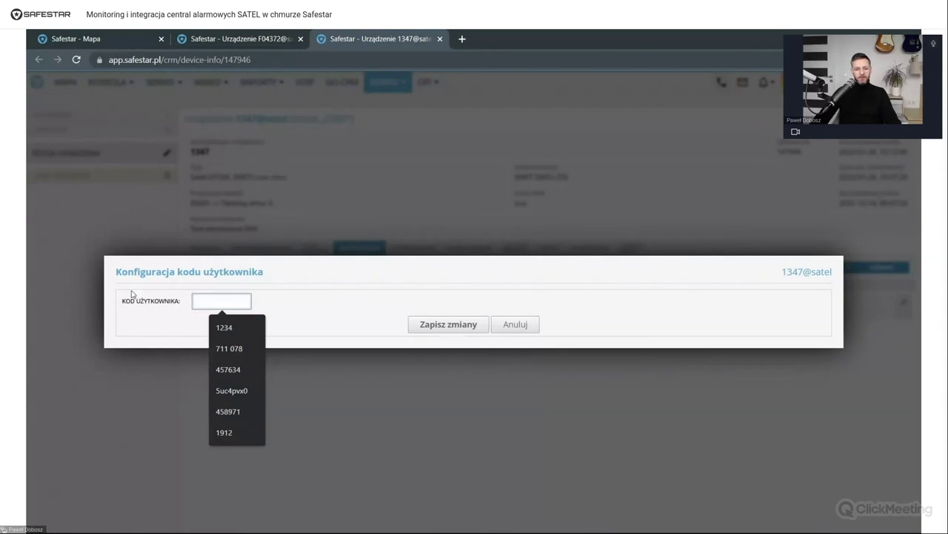
{"action": "left_click", "coordinate": [530, 327]}
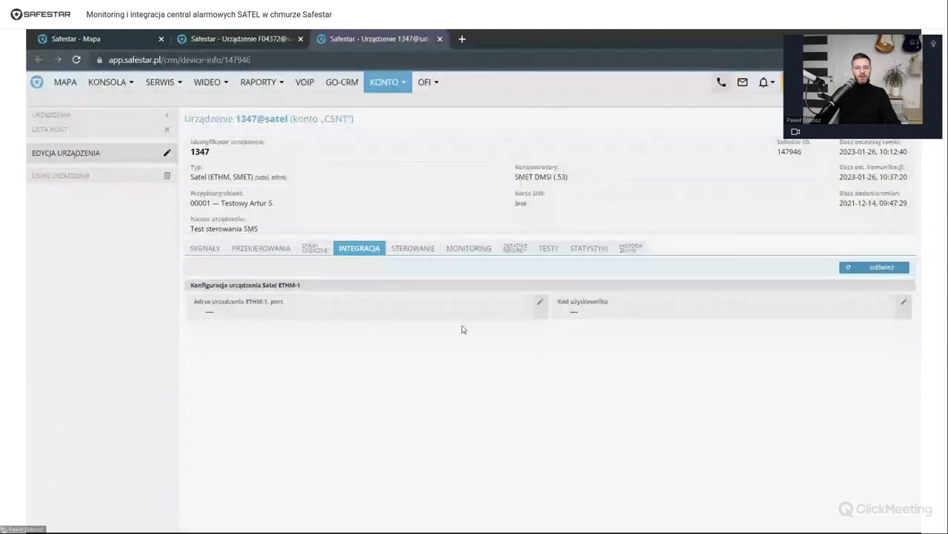
Step: Examine the device's control lists of doors, outputs and SMS outputs
{"action": "left_click", "coordinate": [417, 252]}
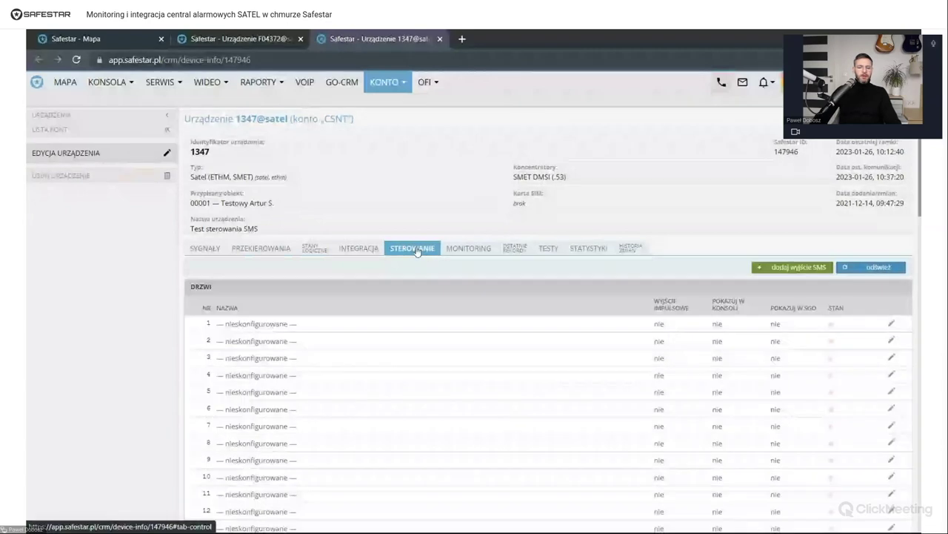
{"action": "left_click", "coordinate": [368, 249]}
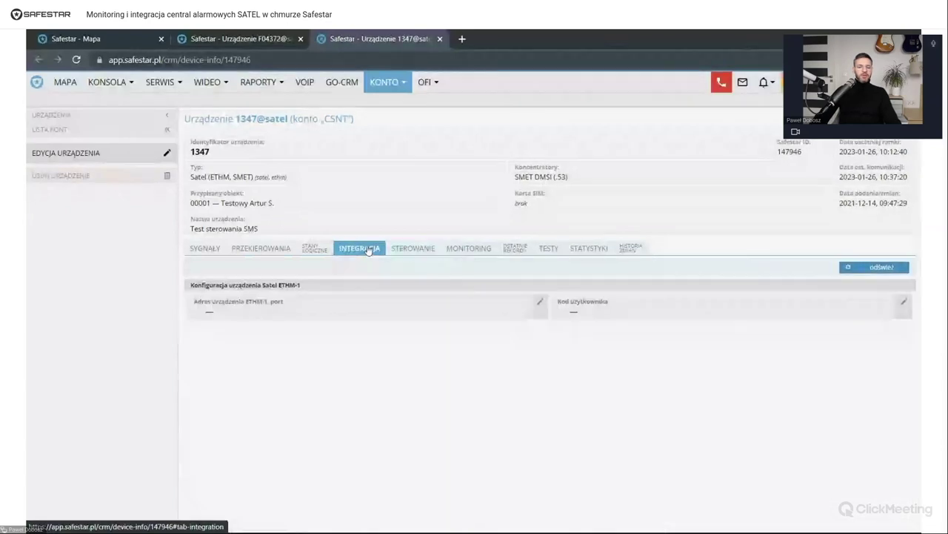
{"action": "left_click", "coordinate": [410, 251]}
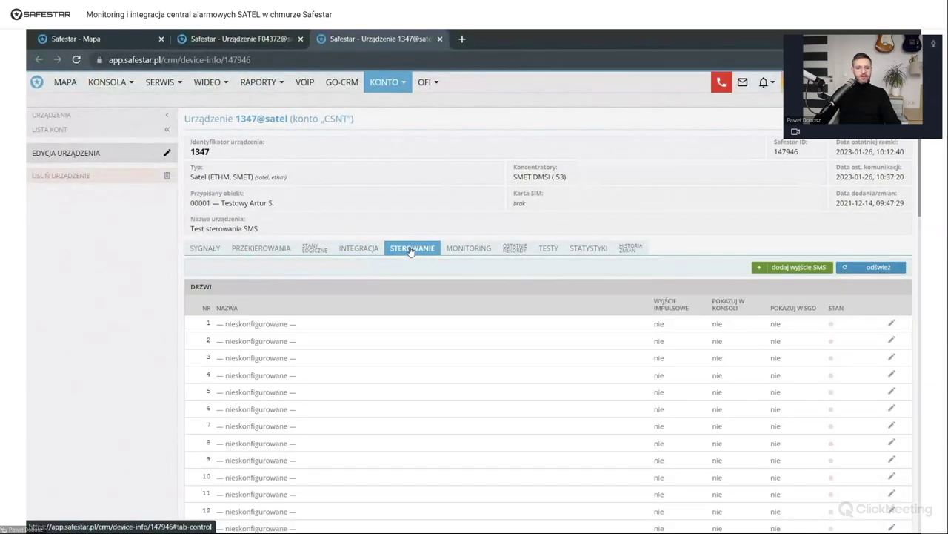
{"action": "scroll", "coordinate": [465, 284], "scroll_direction": "down", "scroll_amount": 5}
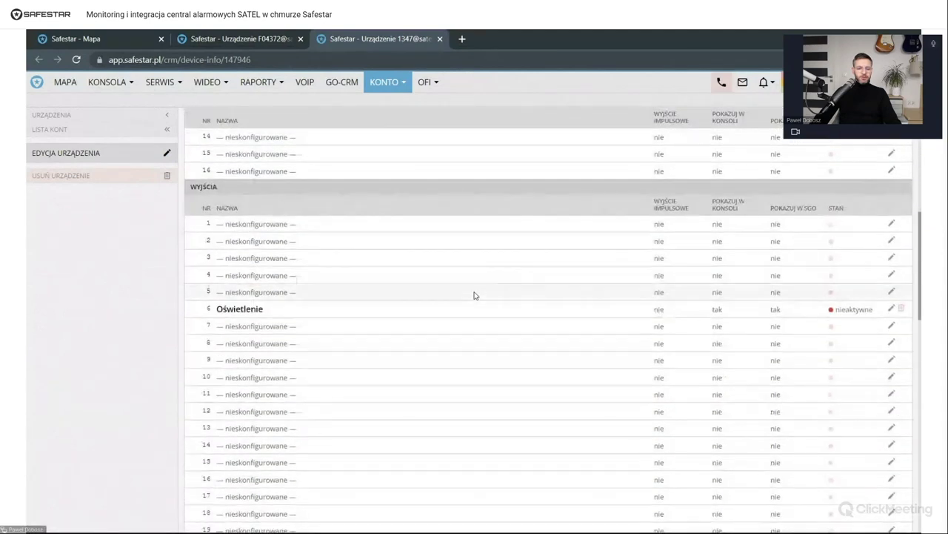
{"action": "scroll", "coordinate": [321, 210], "scroll_direction": "down", "scroll_amount": 5}
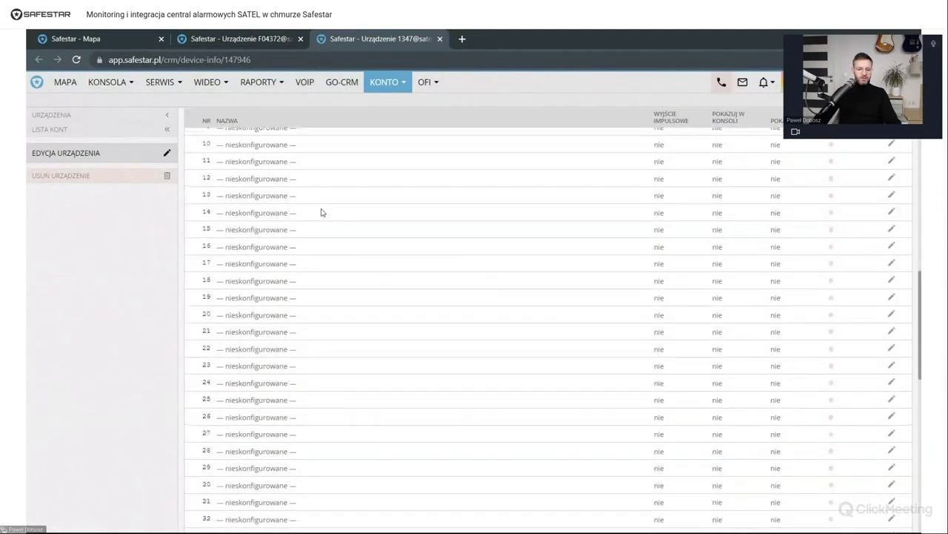
{"action": "scroll", "coordinate": [385, 250], "scroll_direction": "down", "scroll_amount": 6}
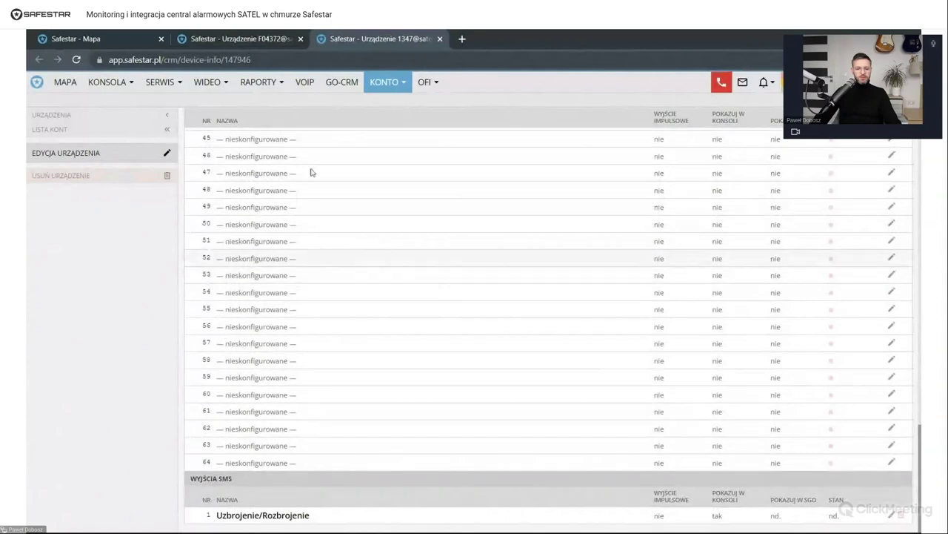
Step: Configure output 7 with the name DDDD, shown to the operator in the console and in SGO, and save it
{"action": "scroll", "coordinate": [525, 348], "scroll_direction": "up", "scroll_amount": 5}
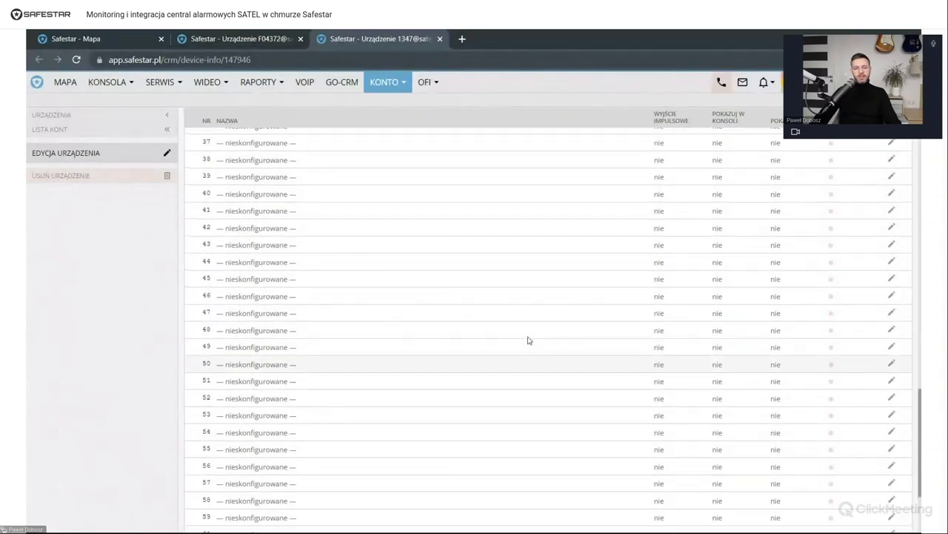
{"action": "scroll", "coordinate": [527, 341], "scroll_direction": "up", "scroll_amount": 3}
{"action": "scroll", "coordinate": [415, 363], "scroll_direction": "up", "scroll_amount": 2}
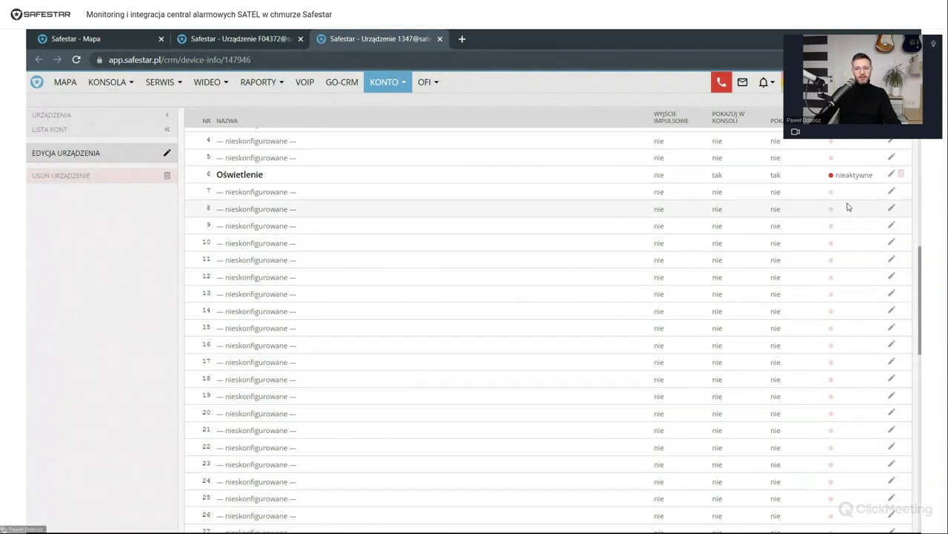
{"action": "left_click", "coordinate": [891, 191]}
{"action": "left_click", "coordinate": [246, 274]}
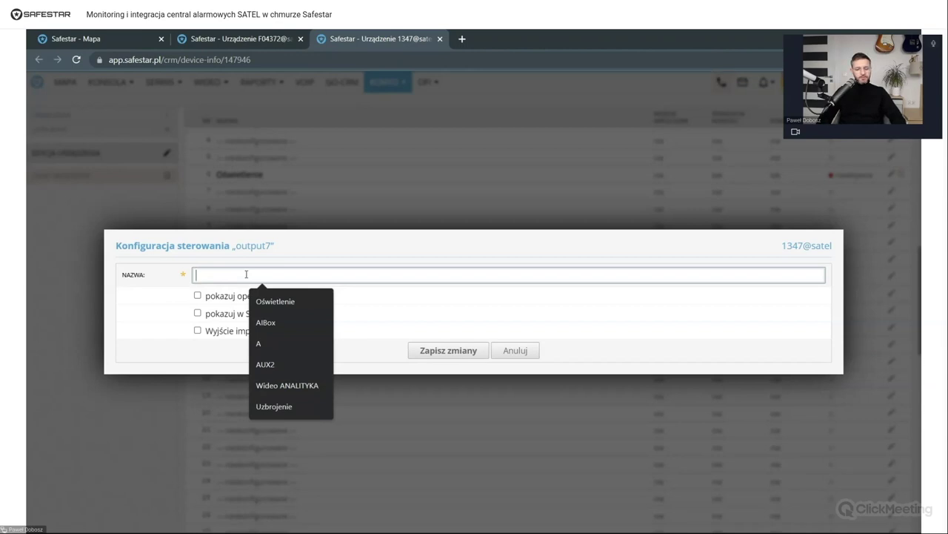
{"action": "type", "text": "DDDD"}
{"action": "left_click", "coordinate": [258, 298]}
{"action": "left_click", "coordinate": [239, 314]}
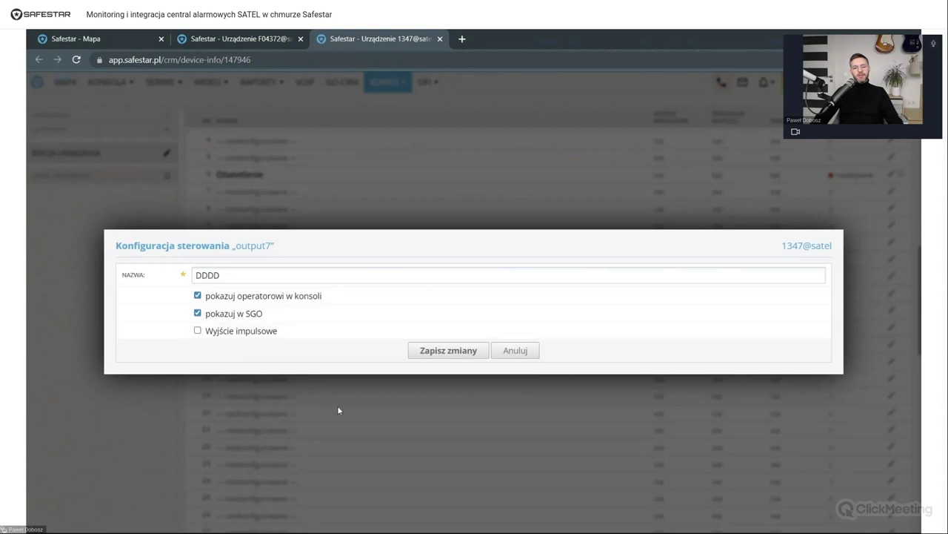
{"action": "left_click", "coordinate": [419, 355]}
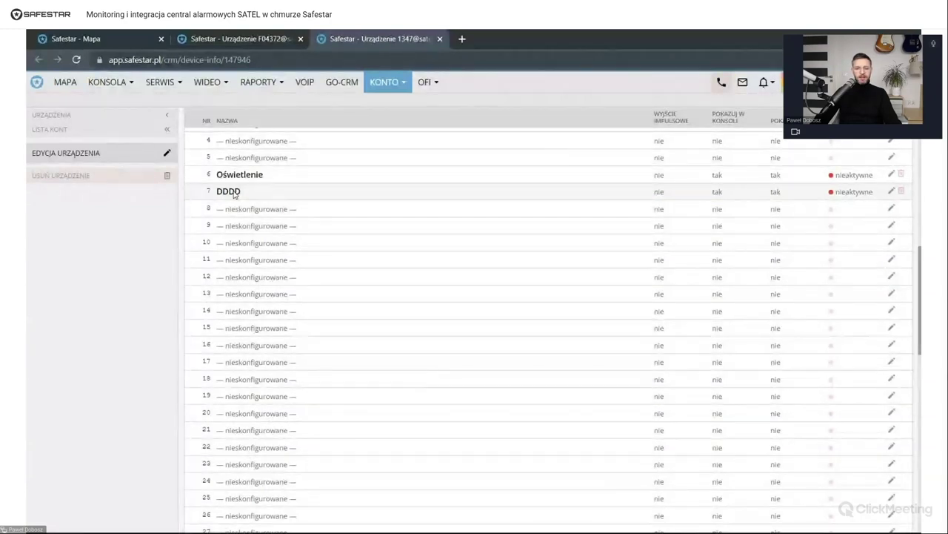
Step: Look over the device's door and output control lists again, including the unconfigured entries
{"action": "scroll", "coordinate": [328, 276], "scroll_direction": "up", "scroll_amount": 10}
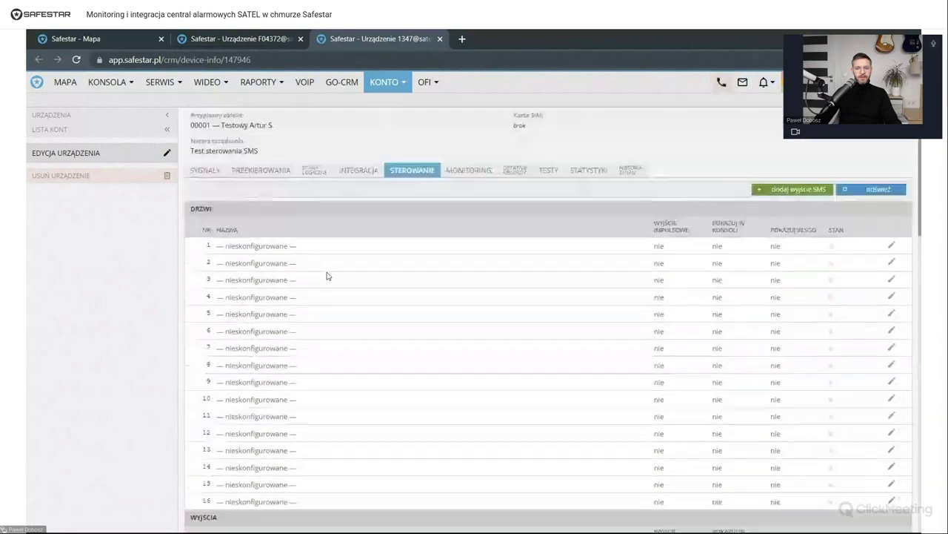
{"action": "scroll", "coordinate": [328, 276], "scroll_direction": "down", "scroll_amount": 3}
{"action": "scroll", "coordinate": [329, 276], "scroll_direction": "up", "scroll_amount": 4}
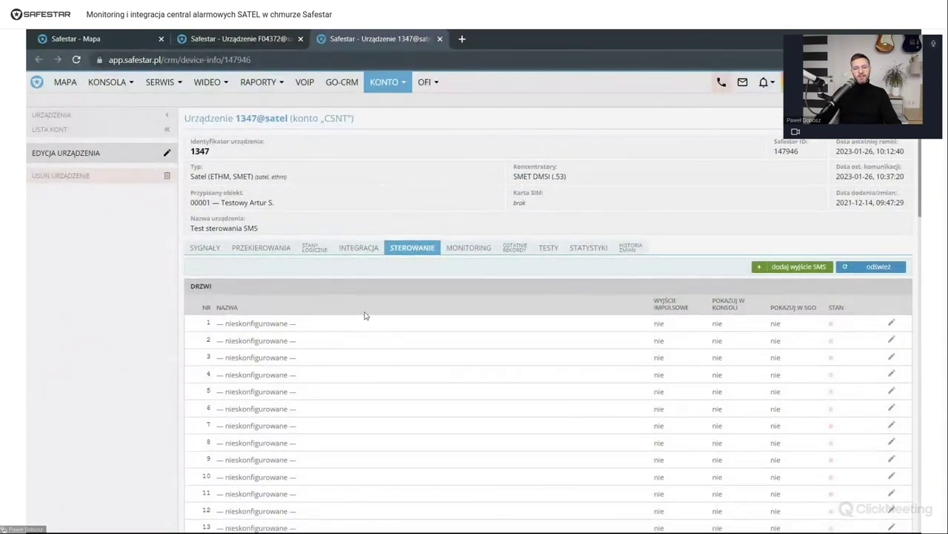
{"action": "scroll", "coordinate": [364, 314], "scroll_direction": "down", "scroll_amount": 10}
{"action": "scroll", "coordinate": [364, 315], "scroll_direction": "up", "scroll_amount": 5}
{"action": "scroll", "coordinate": [364, 316], "scroll_direction": "up", "scroll_amount": 3}
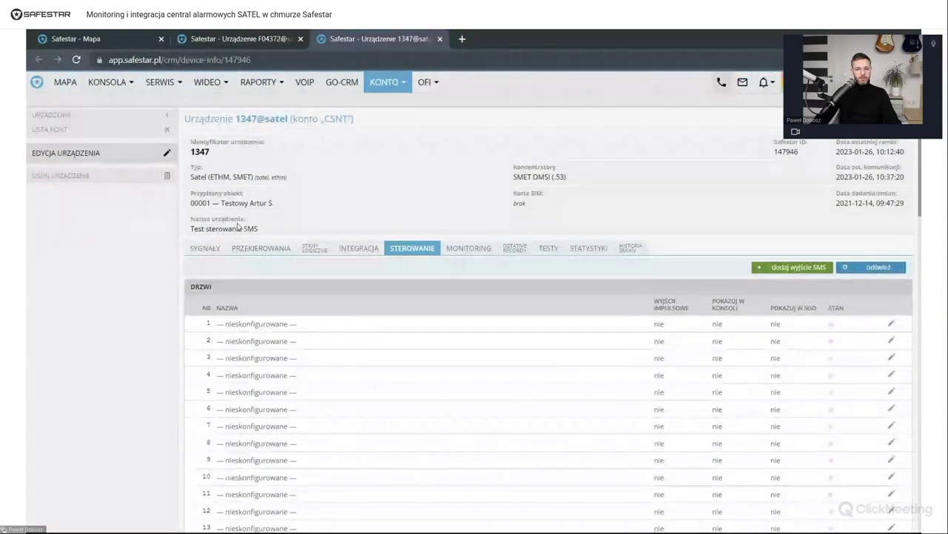
Step: Open the list of objects for the CSNT account and its subaccounts
{"action": "left_click", "coordinate": [383, 83]}
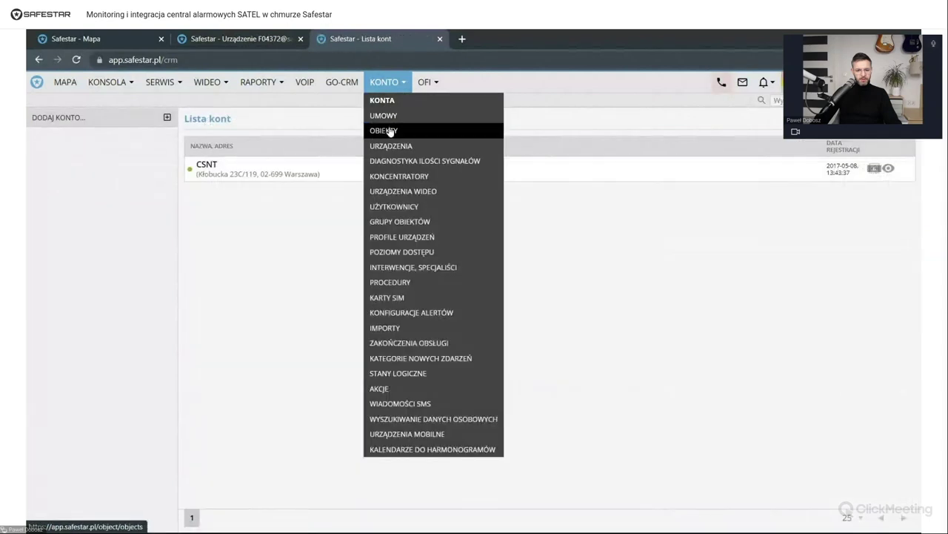
{"action": "left_click", "coordinate": [390, 130]}
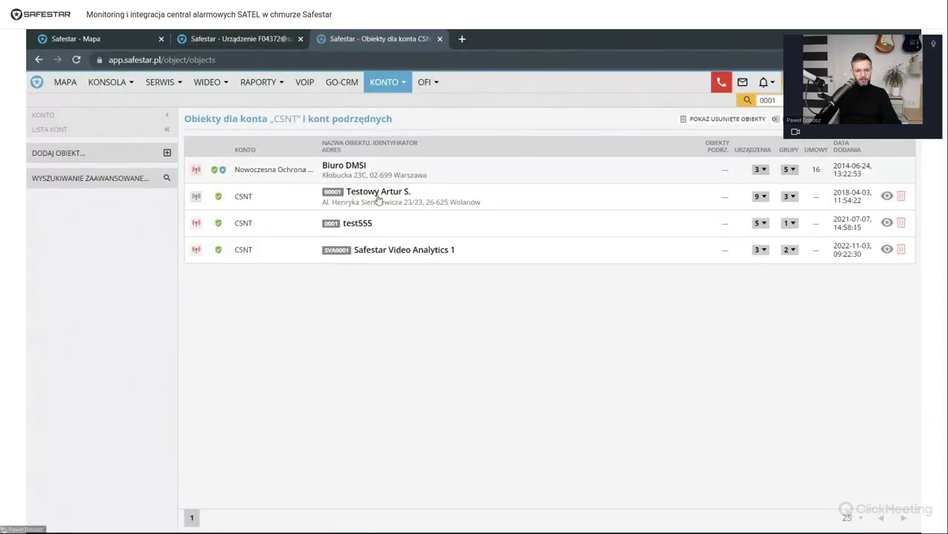
{"action": "left_click", "coordinate": [362, 228]}
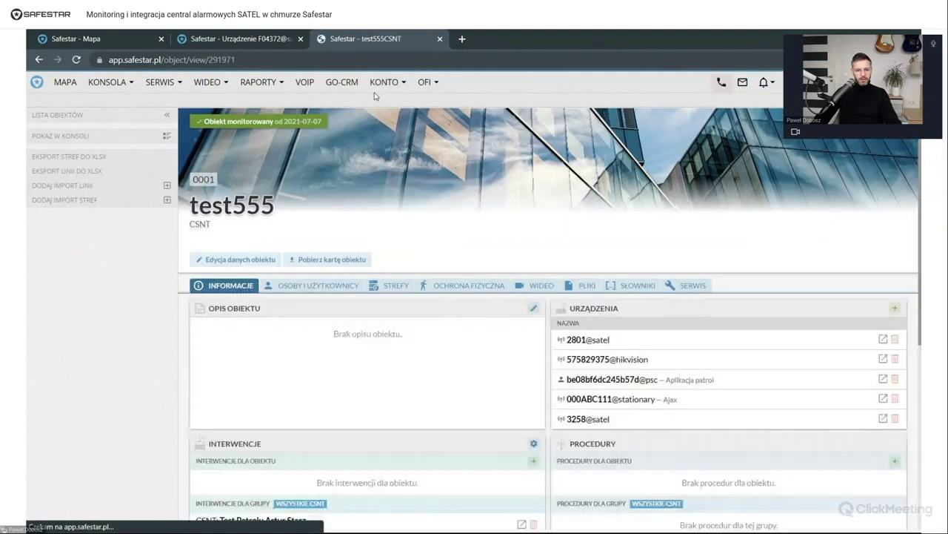
{"action": "left_click", "coordinate": [385, 81]}
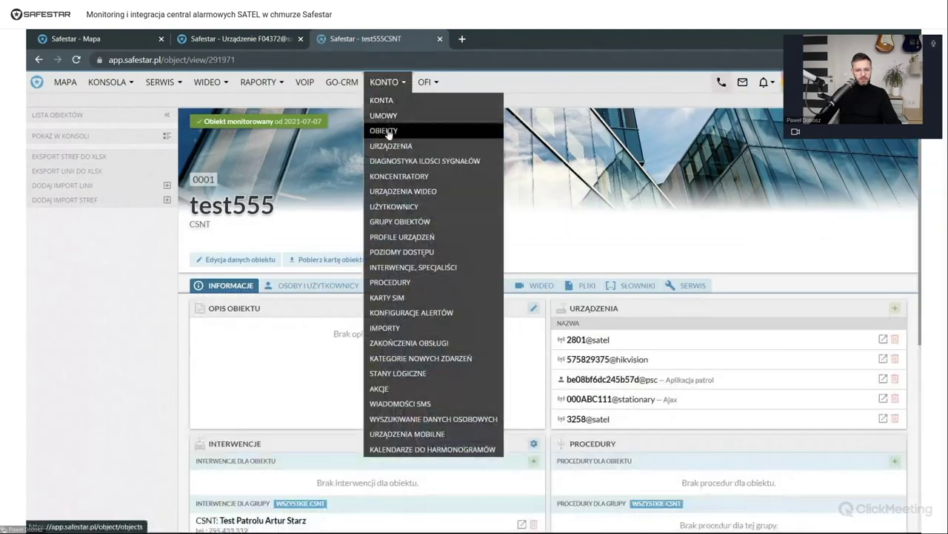
{"action": "left_click", "coordinate": [385, 131]}
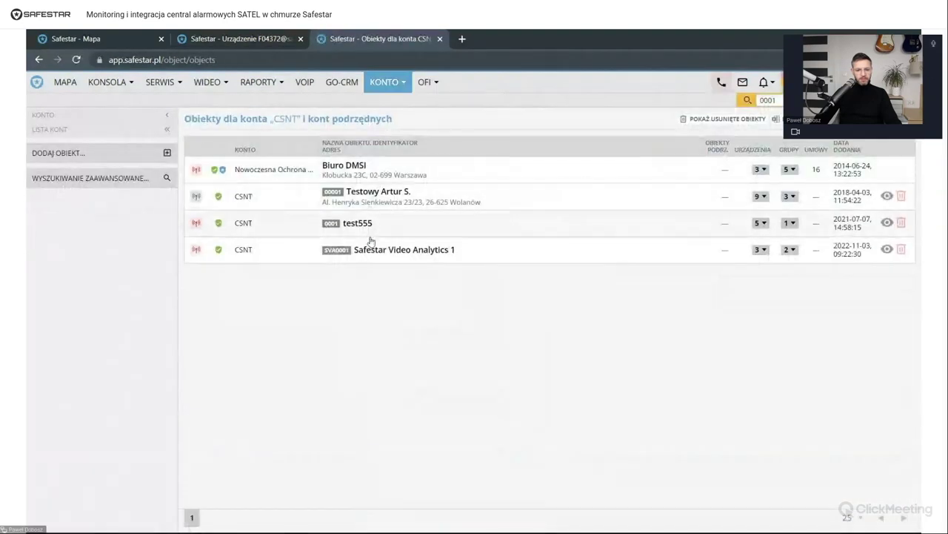
Step: Open object 00001 and bring up its alarm system zones and lines
{"action": "left_click", "coordinate": [381, 194]}
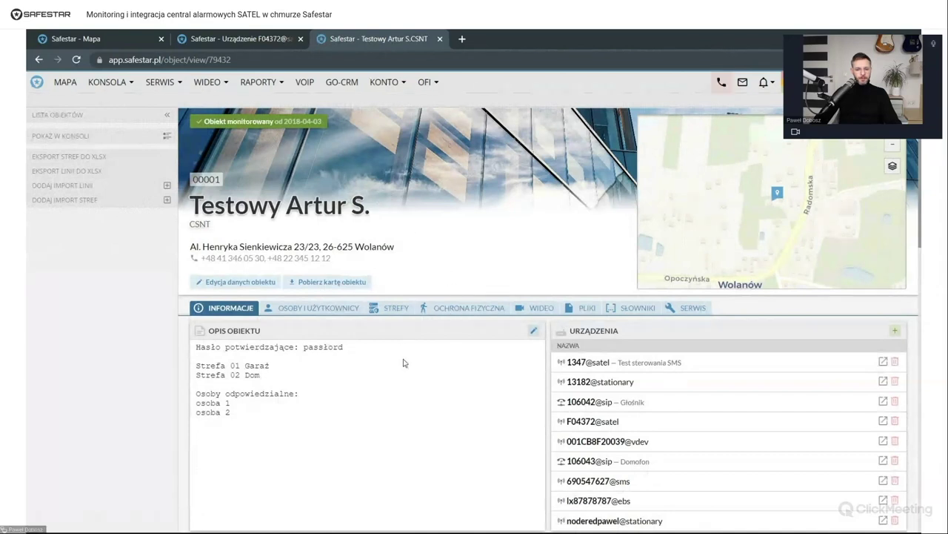
{"action": "left_click", "coordinate": [397, 308]}
{"action": "scroll", "coordinate": [398, 315], "scroll_direction": "down", "scroll_amount": 1}
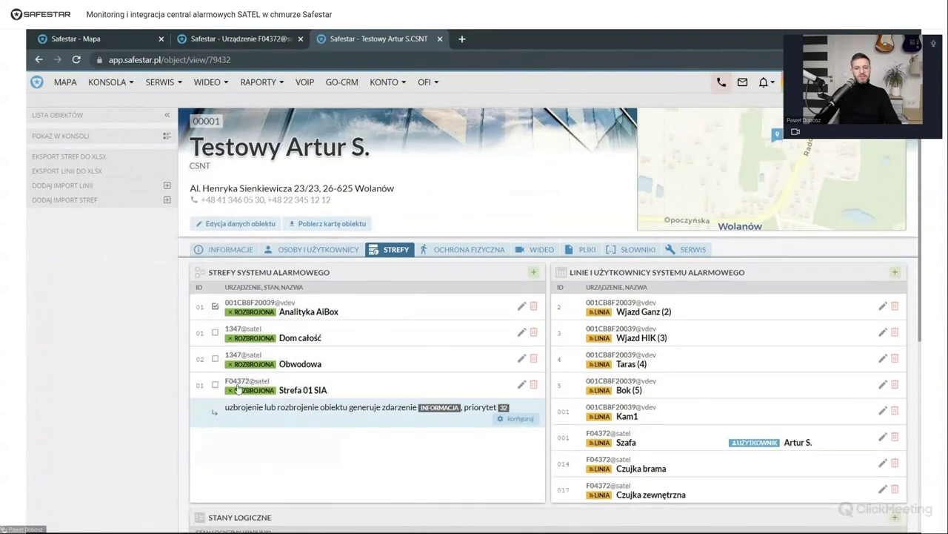
Step: Fill in a new alarm system zone for device F04372@satel with zone code 01 and the name TEst
{"action": "left_click", "coordinate": [534, 273]}
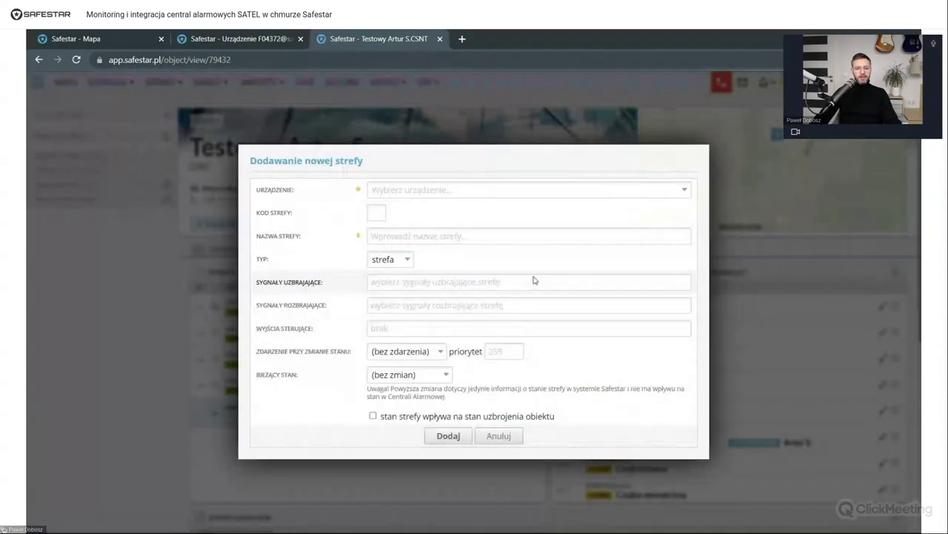
{"action": "left_click", "coordinate": [387, 192]}
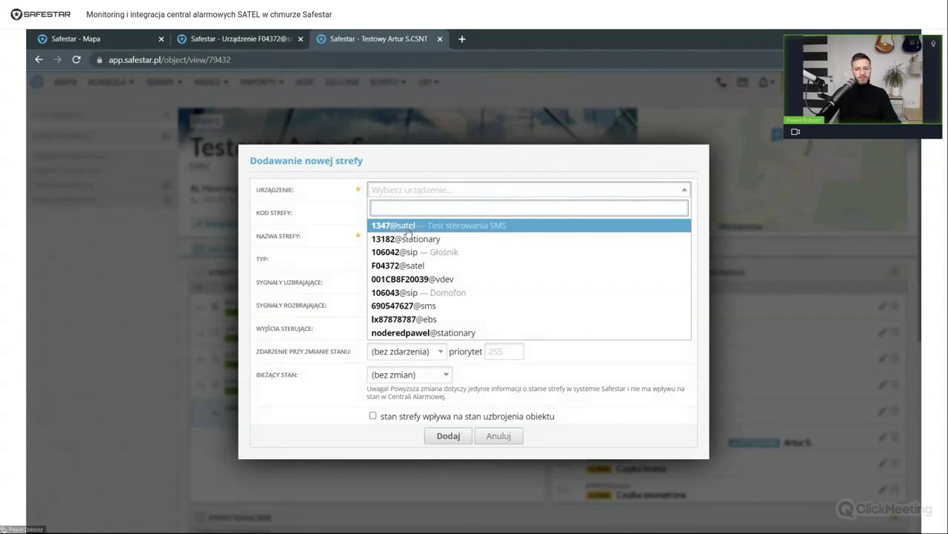
{"action": "left_click", "coordinate": [387, 267]}
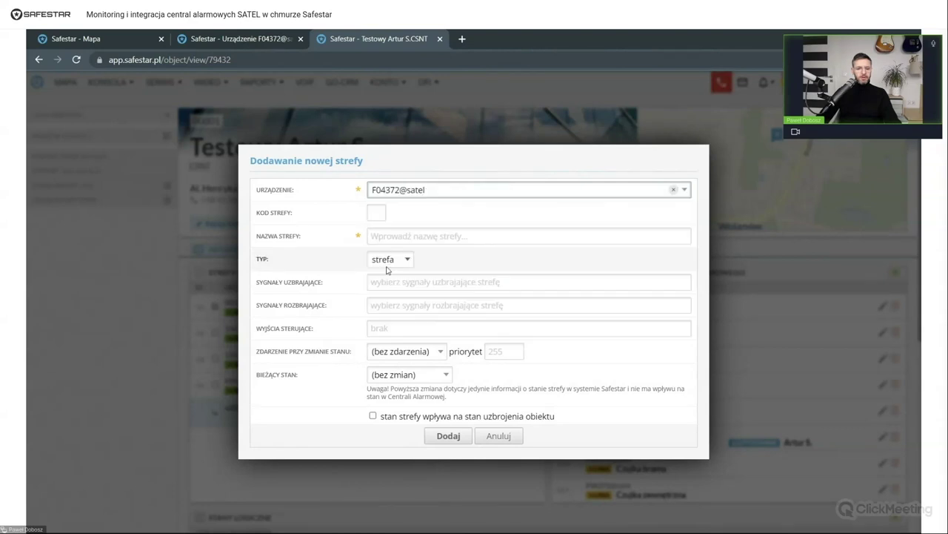
{"action": "left_click", "coordinate": [375, 215]}
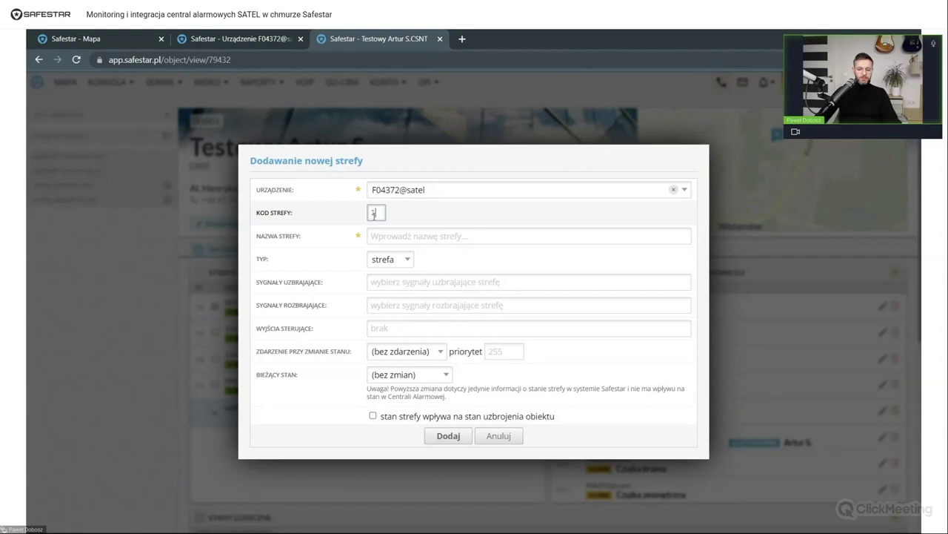
{"action": "type", "text": "01"}
{"action": "left_click", "coordinate": [381, 229]}
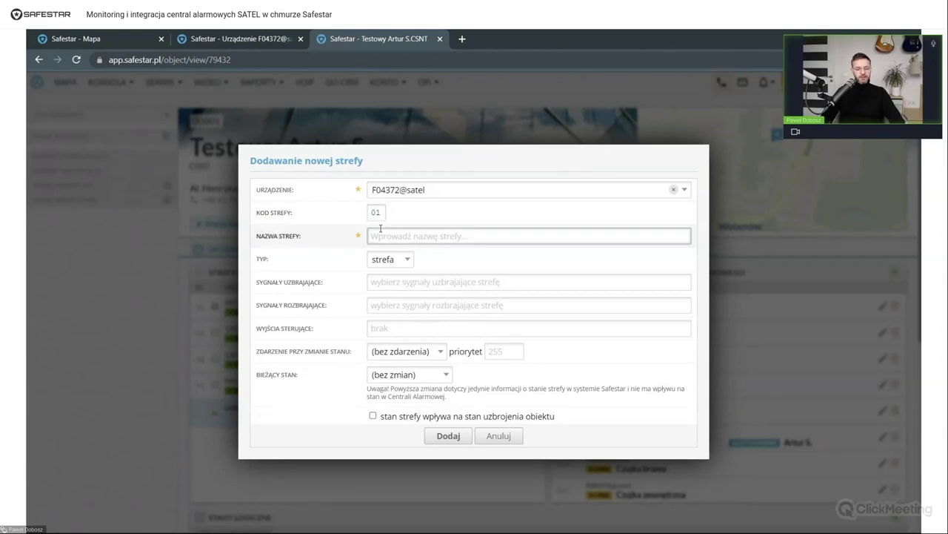
{"action": "type", "text": "TEst"}
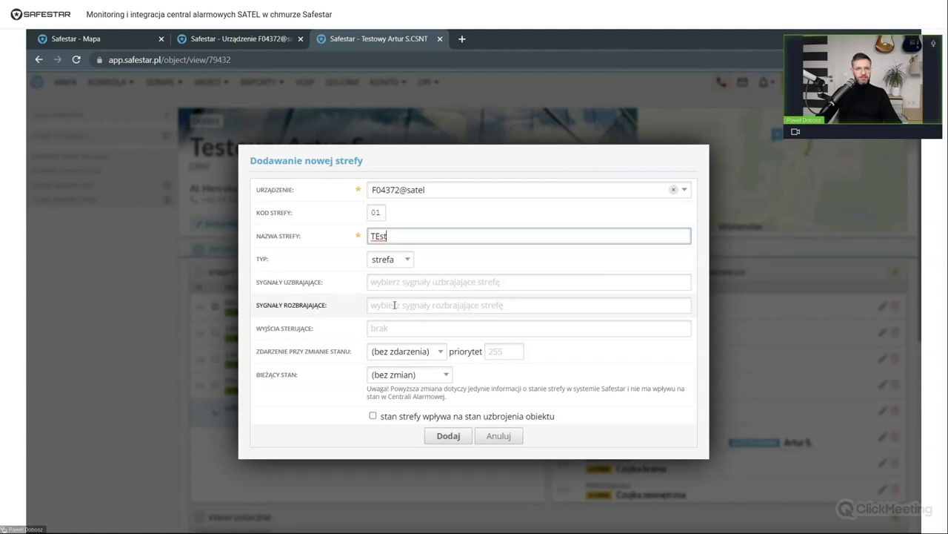
{"action": "left_click", "coordinate": [394, 237]}
{"action": "key", "text": "Left"}
{"action": "key", "text": "Left"}
{"action": "key", "text": "BackSpace"}
{"action": "type", "text": "e"}
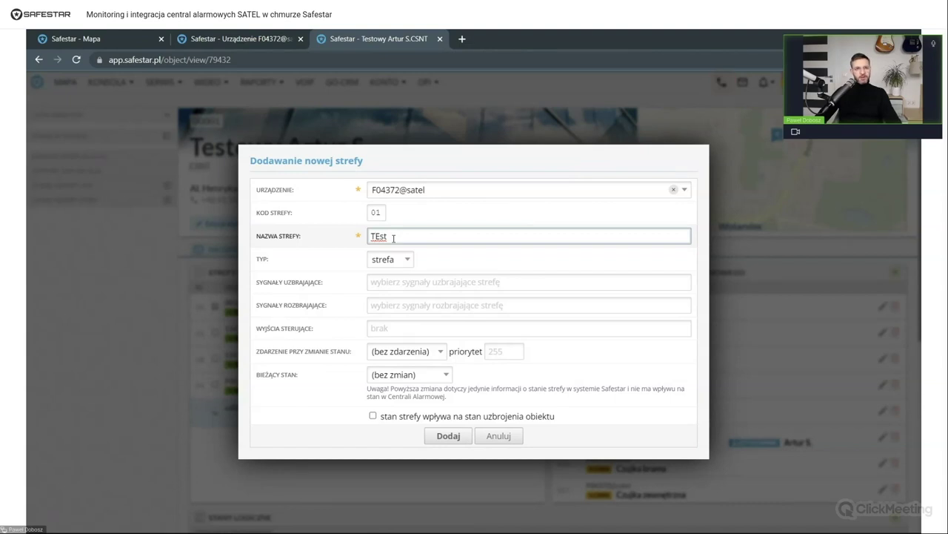
Step: Try out the new zone's arming and disarming signal fields, make its state affect the object's arming state, and discard the zone
{"action": "left_click", "coordinate": [399, 282]}
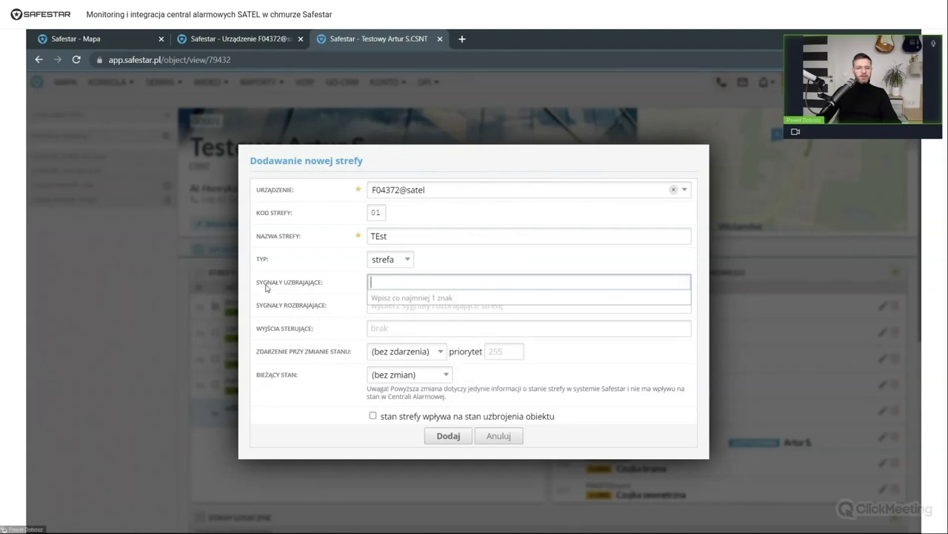
{"action": "left_click", "coordinate": [395, 283]}
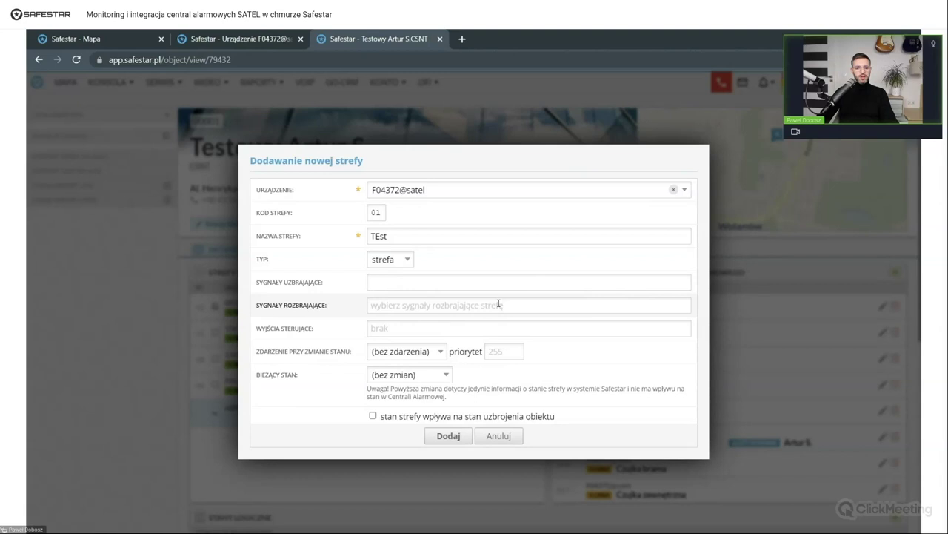
{"action": "left_click", "coordinate": [418, 301]}
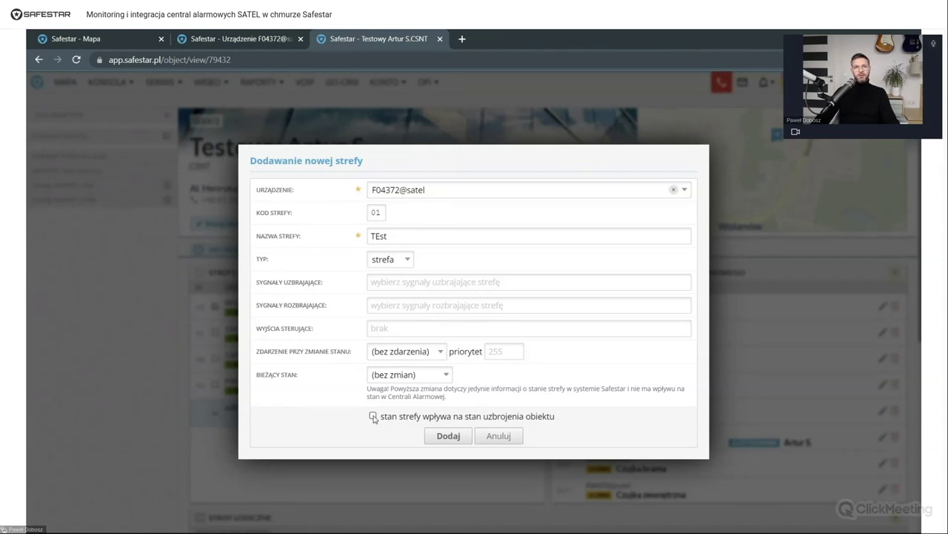
{"action": "left_click", "coordinate": [374, 416]}
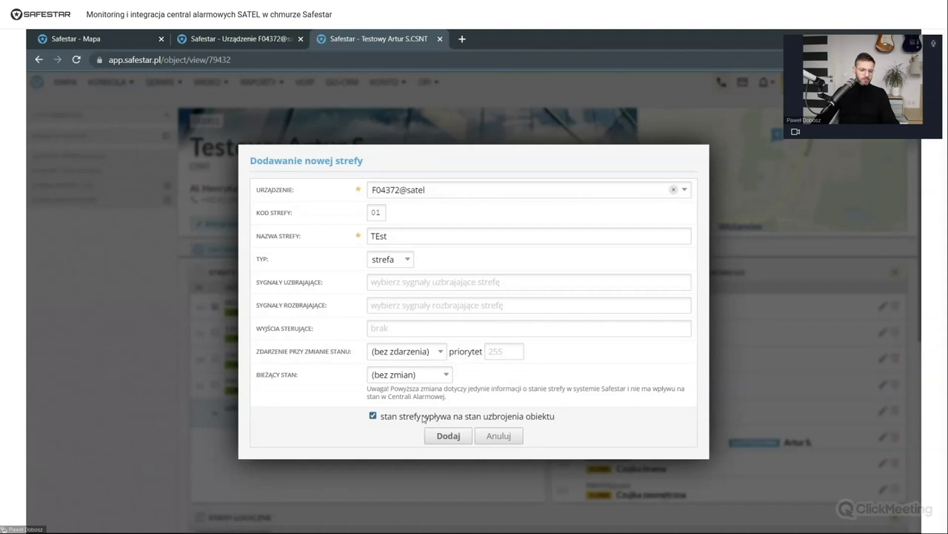
{"action": "left_click", "coordinate": [507, 438]}
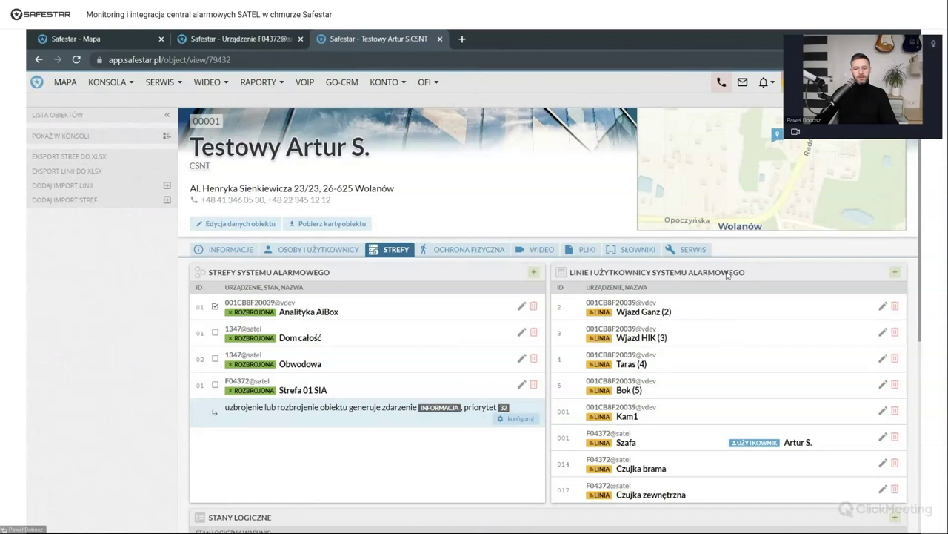
Step: Fill in a new alarm system line for device 1347@satel with line code 001 and the name test
{"action": "left_click", "coordinate": [895, 272]}
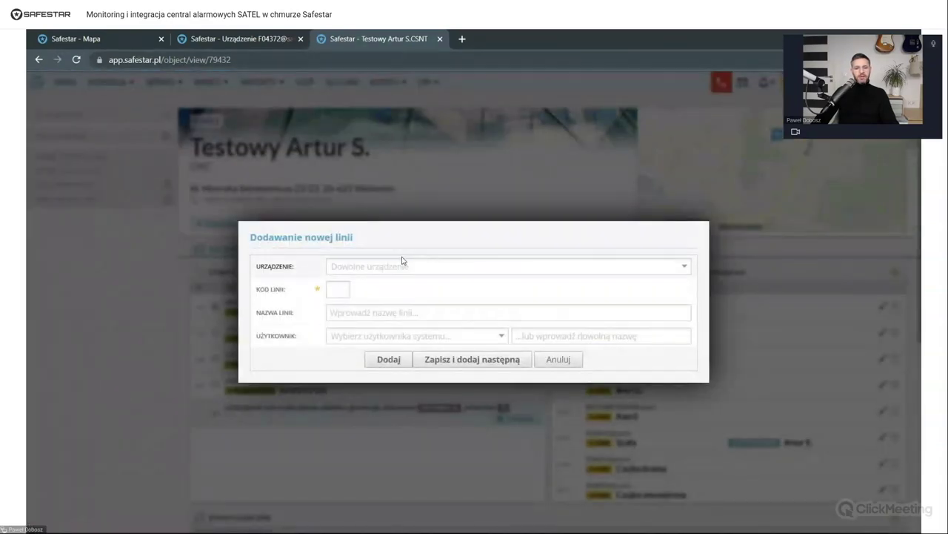
{"action": "left_click", "coordinate": [398, 268]}
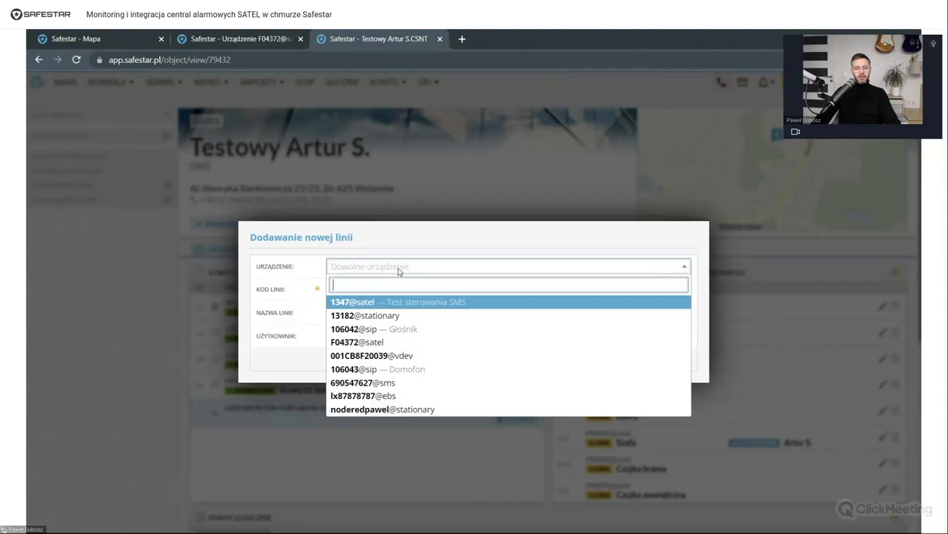
{"action": "left_click", "coordinate": [370, 303]}
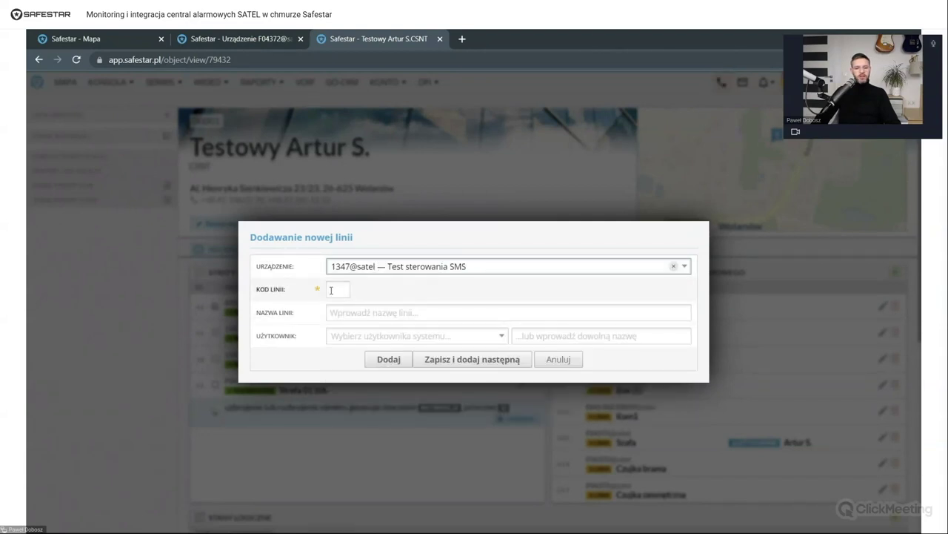
{"action": "left_click", "coordinate": [331, 290]}
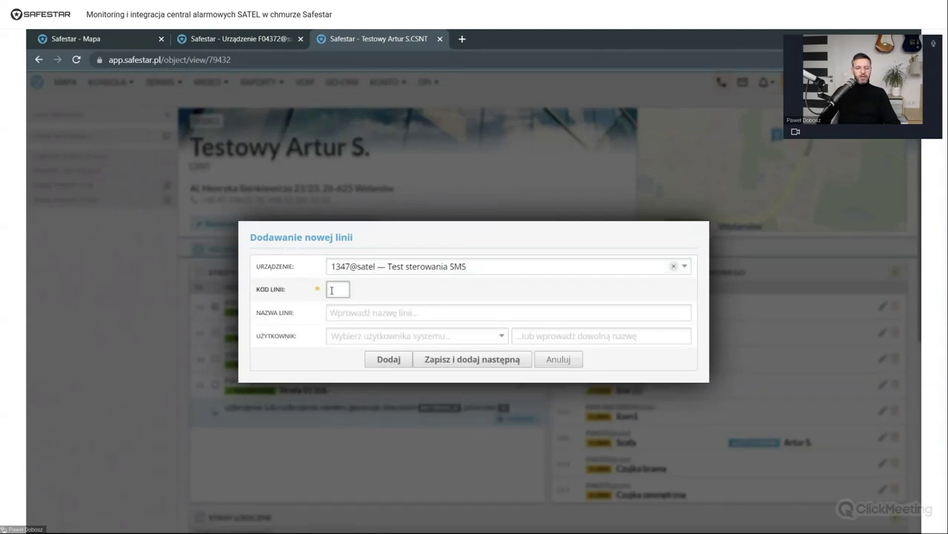
{"action": "type", "text": "001"}
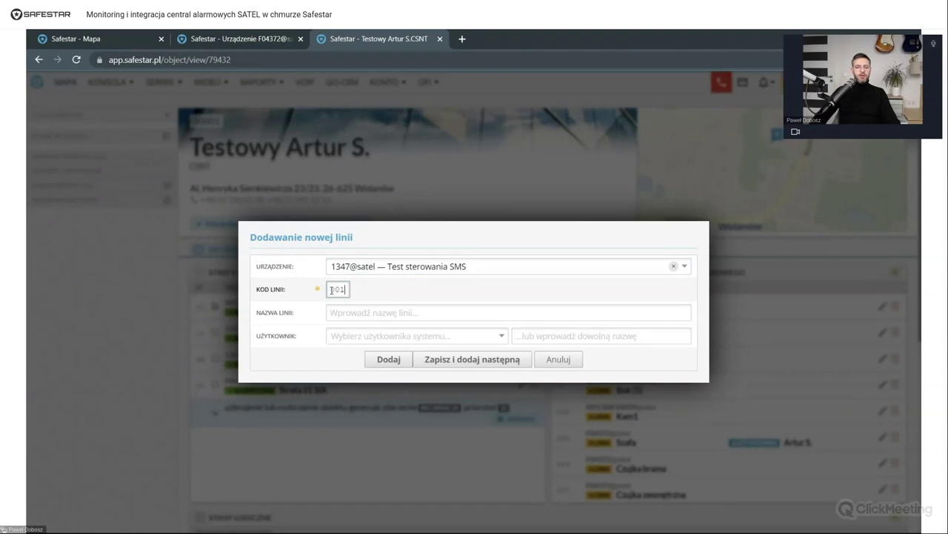
{"action": "left_click", "coordinate": [355, 311]}
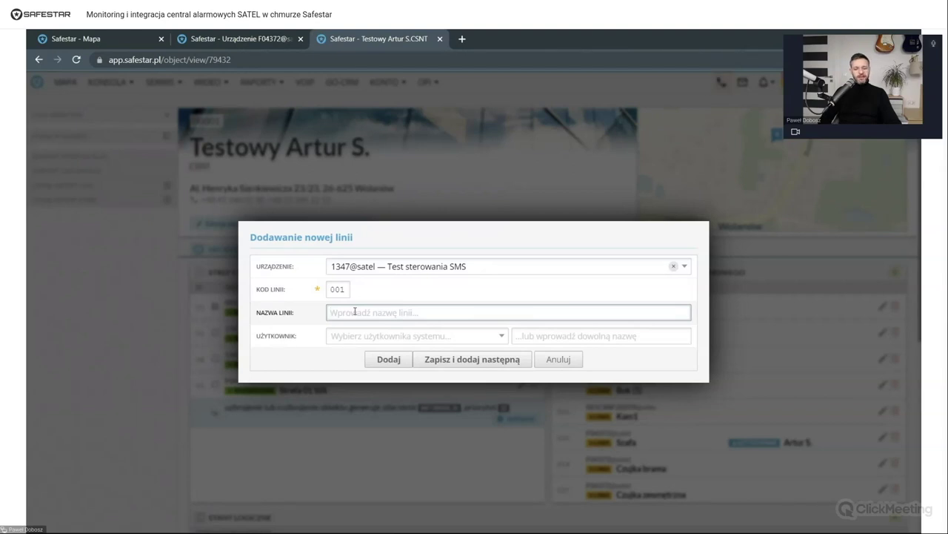
{"action": "type", "text": "test"}
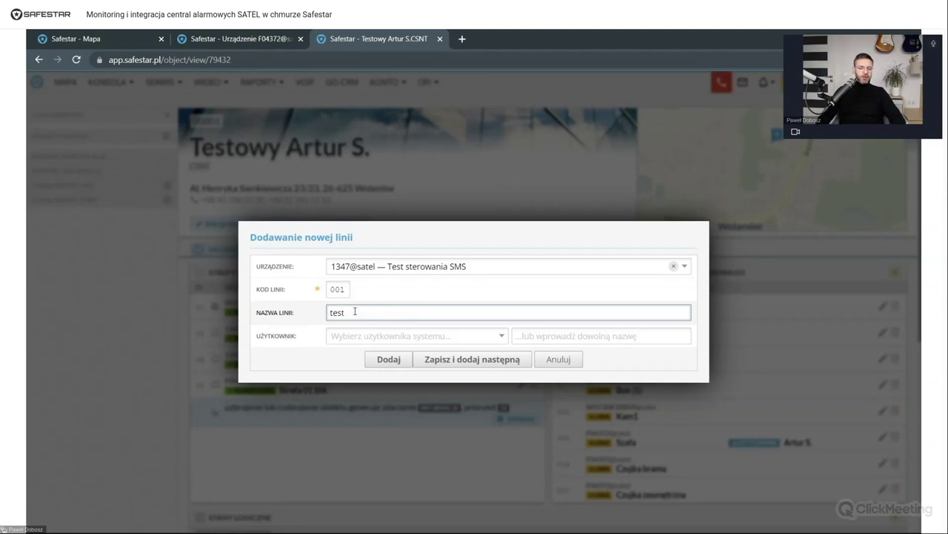
Step: Enter a user's first name as free text for the new line and discard the line without adding it
{"action": "left_click", "coordinate": [615, 337]}
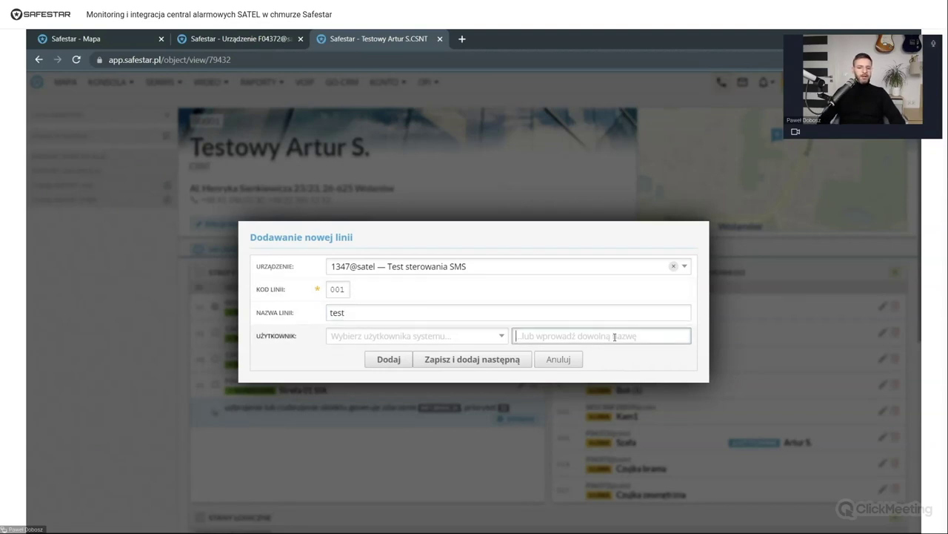
{"action": "type", "text": "Ania"}
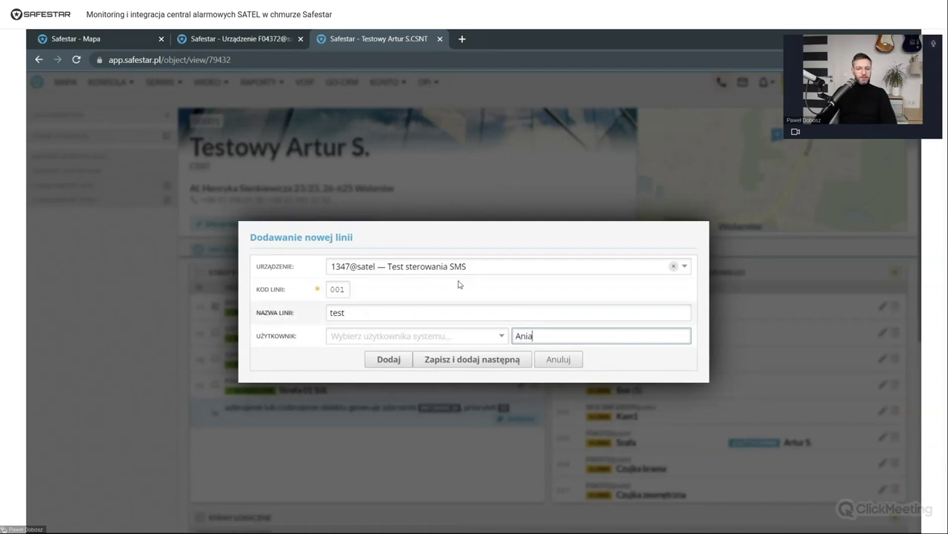
{"action": "left_click", "coordinate": [409, 318]}
{"action": "left_click", "coordinate": [550, 336]}
{"action": "double_click", "coordinate": [334, 288]}
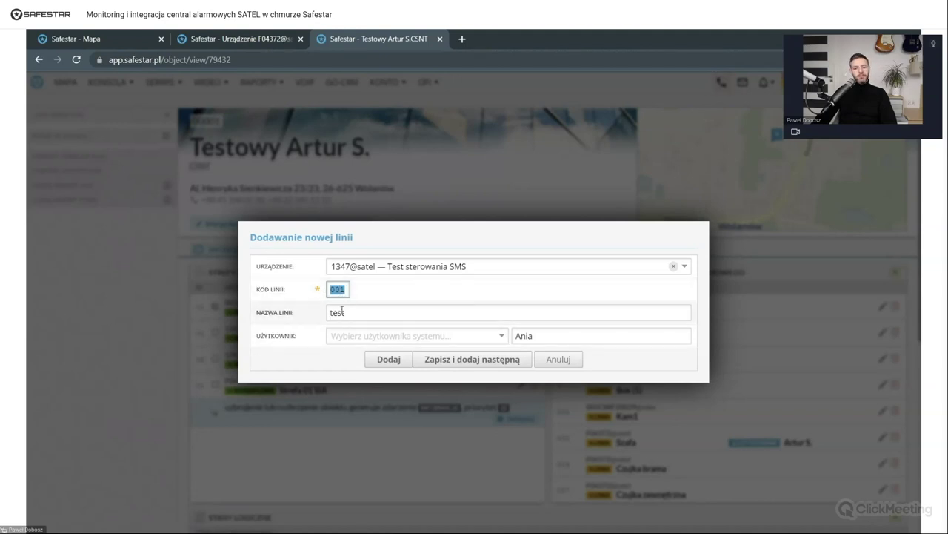
{"action": "left_click", "coordinate": [559, 359]}
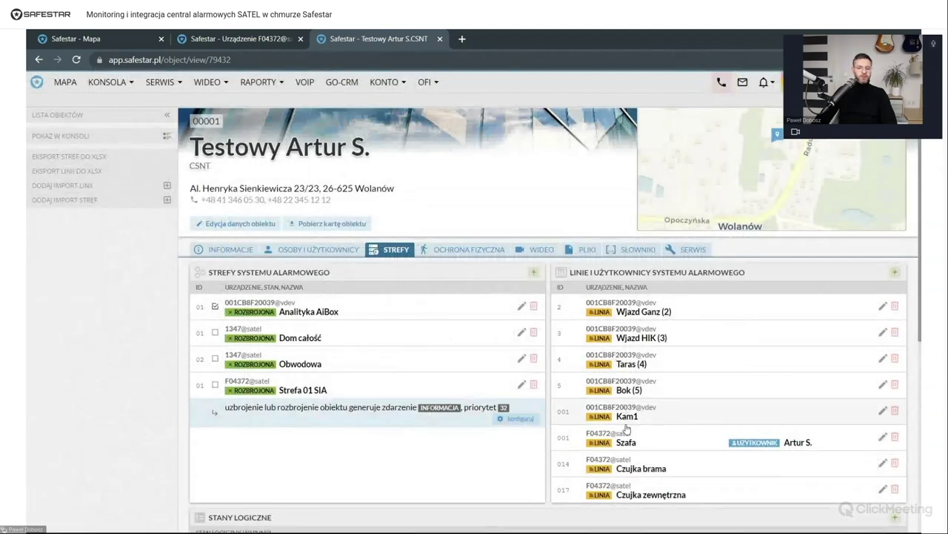
Step: Open object 00001 in the operator console and display its zones alongside its remote controls
{"action": "left_click", "coordinate": [98, 138]}
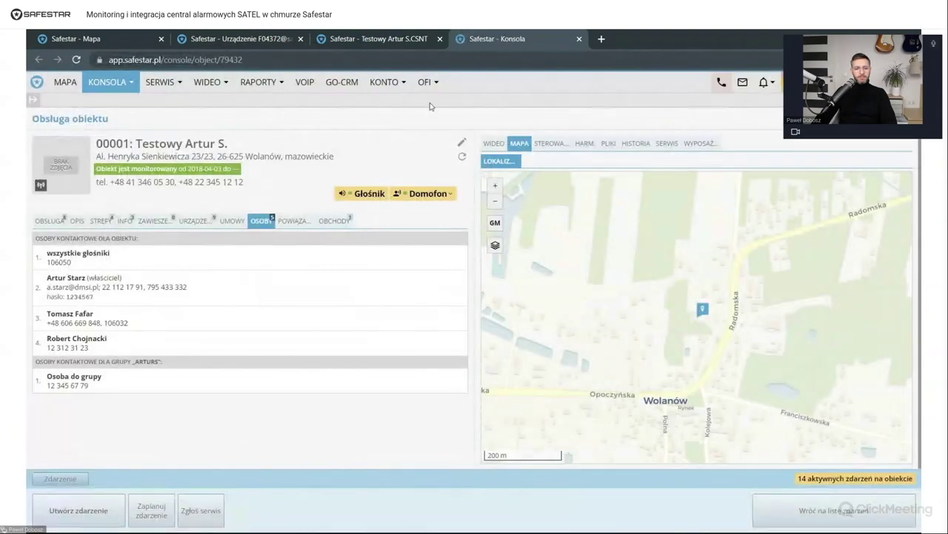
{"action": "left_click", "coordinate": [97, 224]}
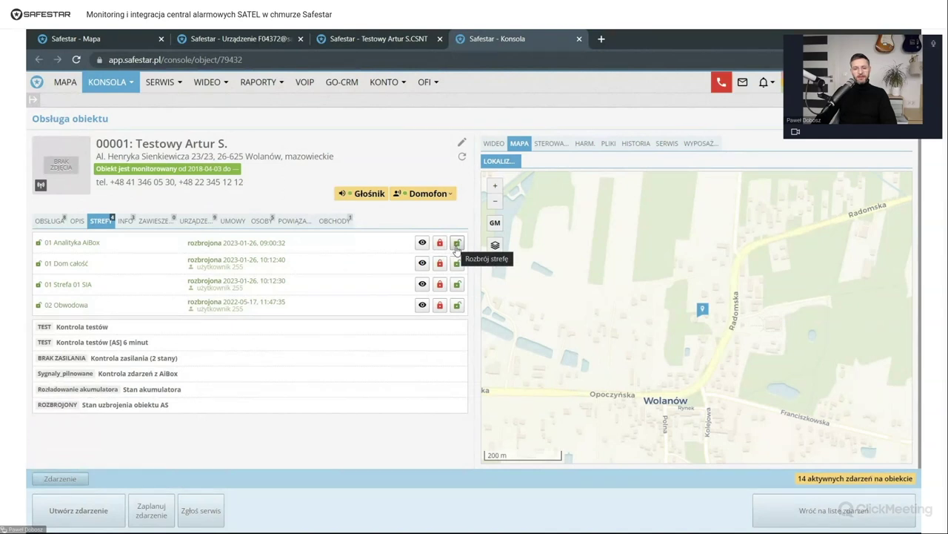
{"action": "left_click", "coordinate": [556, 151]}
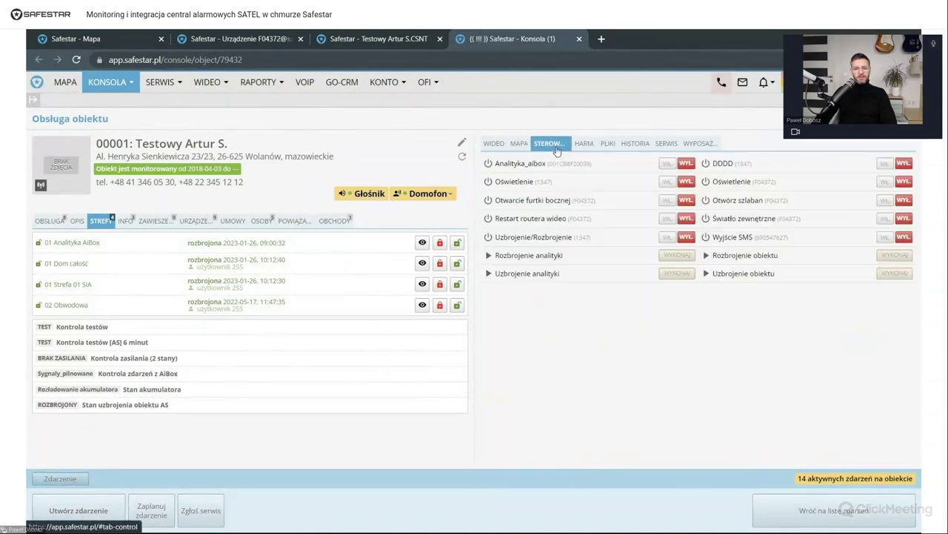